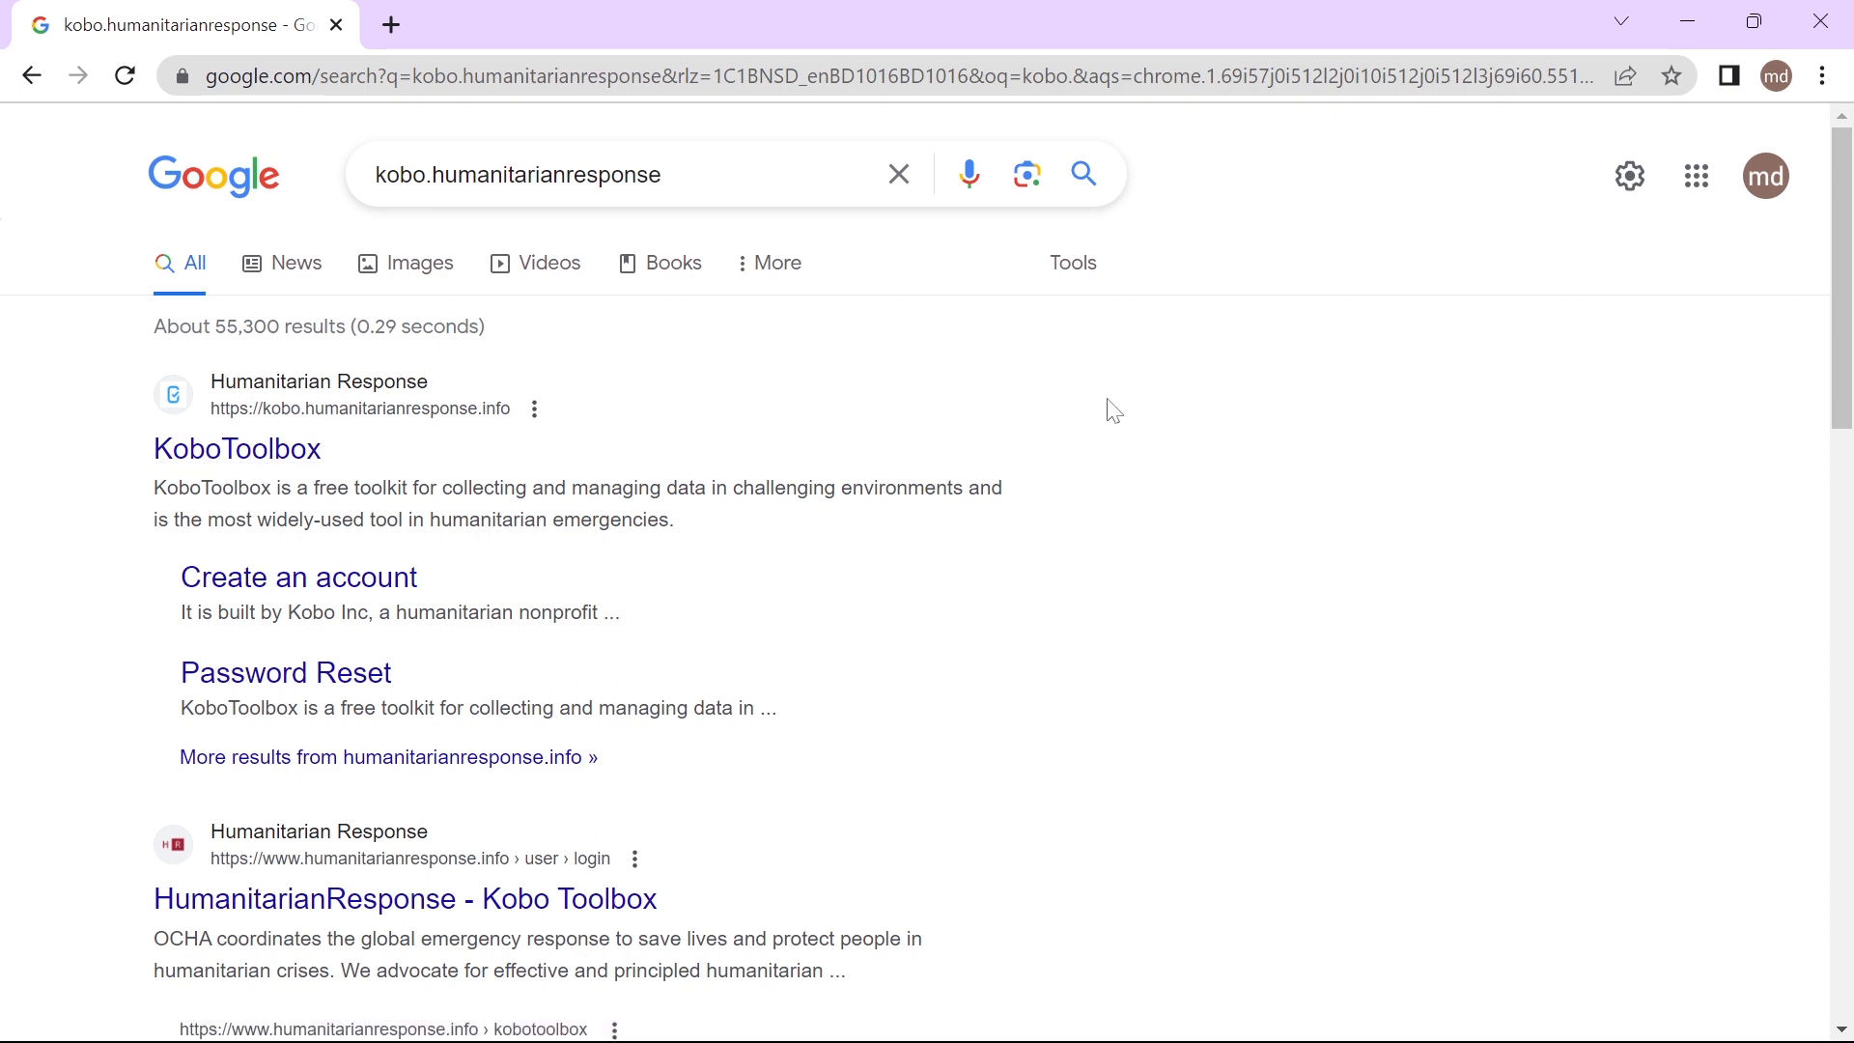
Open the KoboToolbox site from the search results and go to its account creation form
{"action": "left_click", "coordinate": [281, 463]}
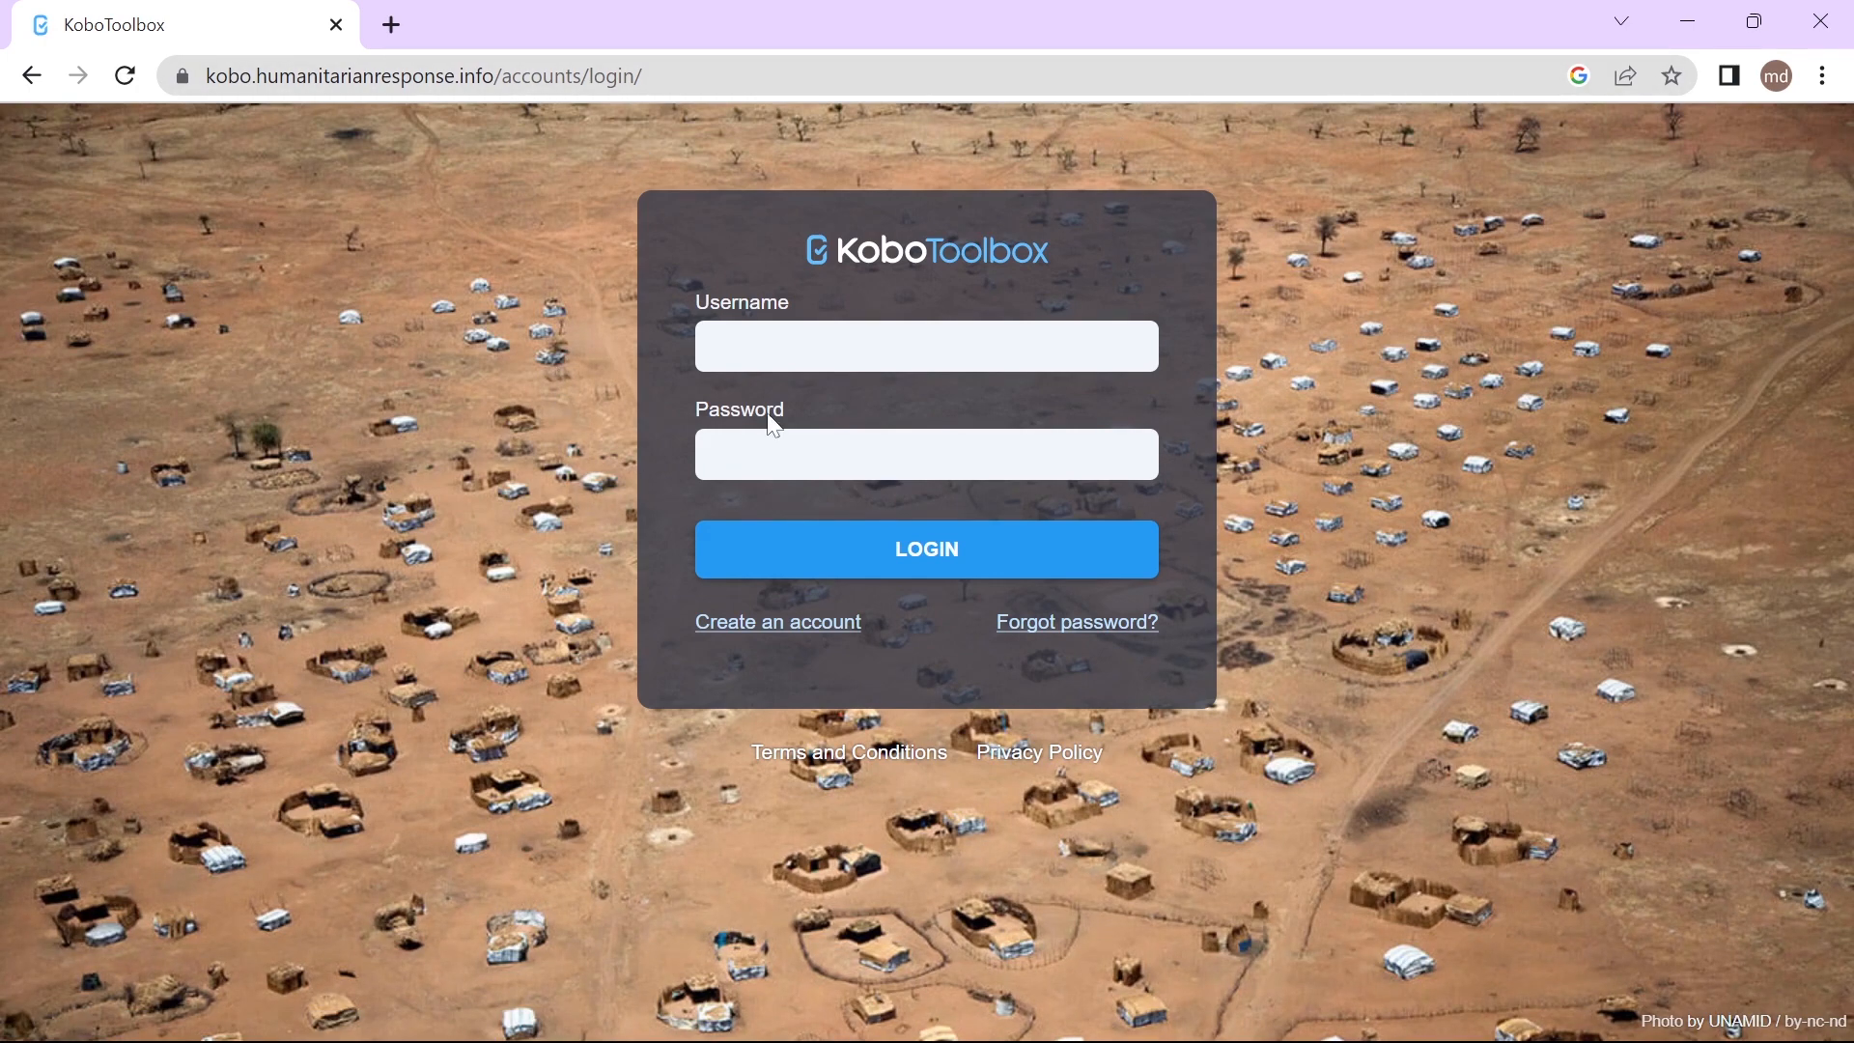
{"action": "left_click", "coordinate": [790, 350]}
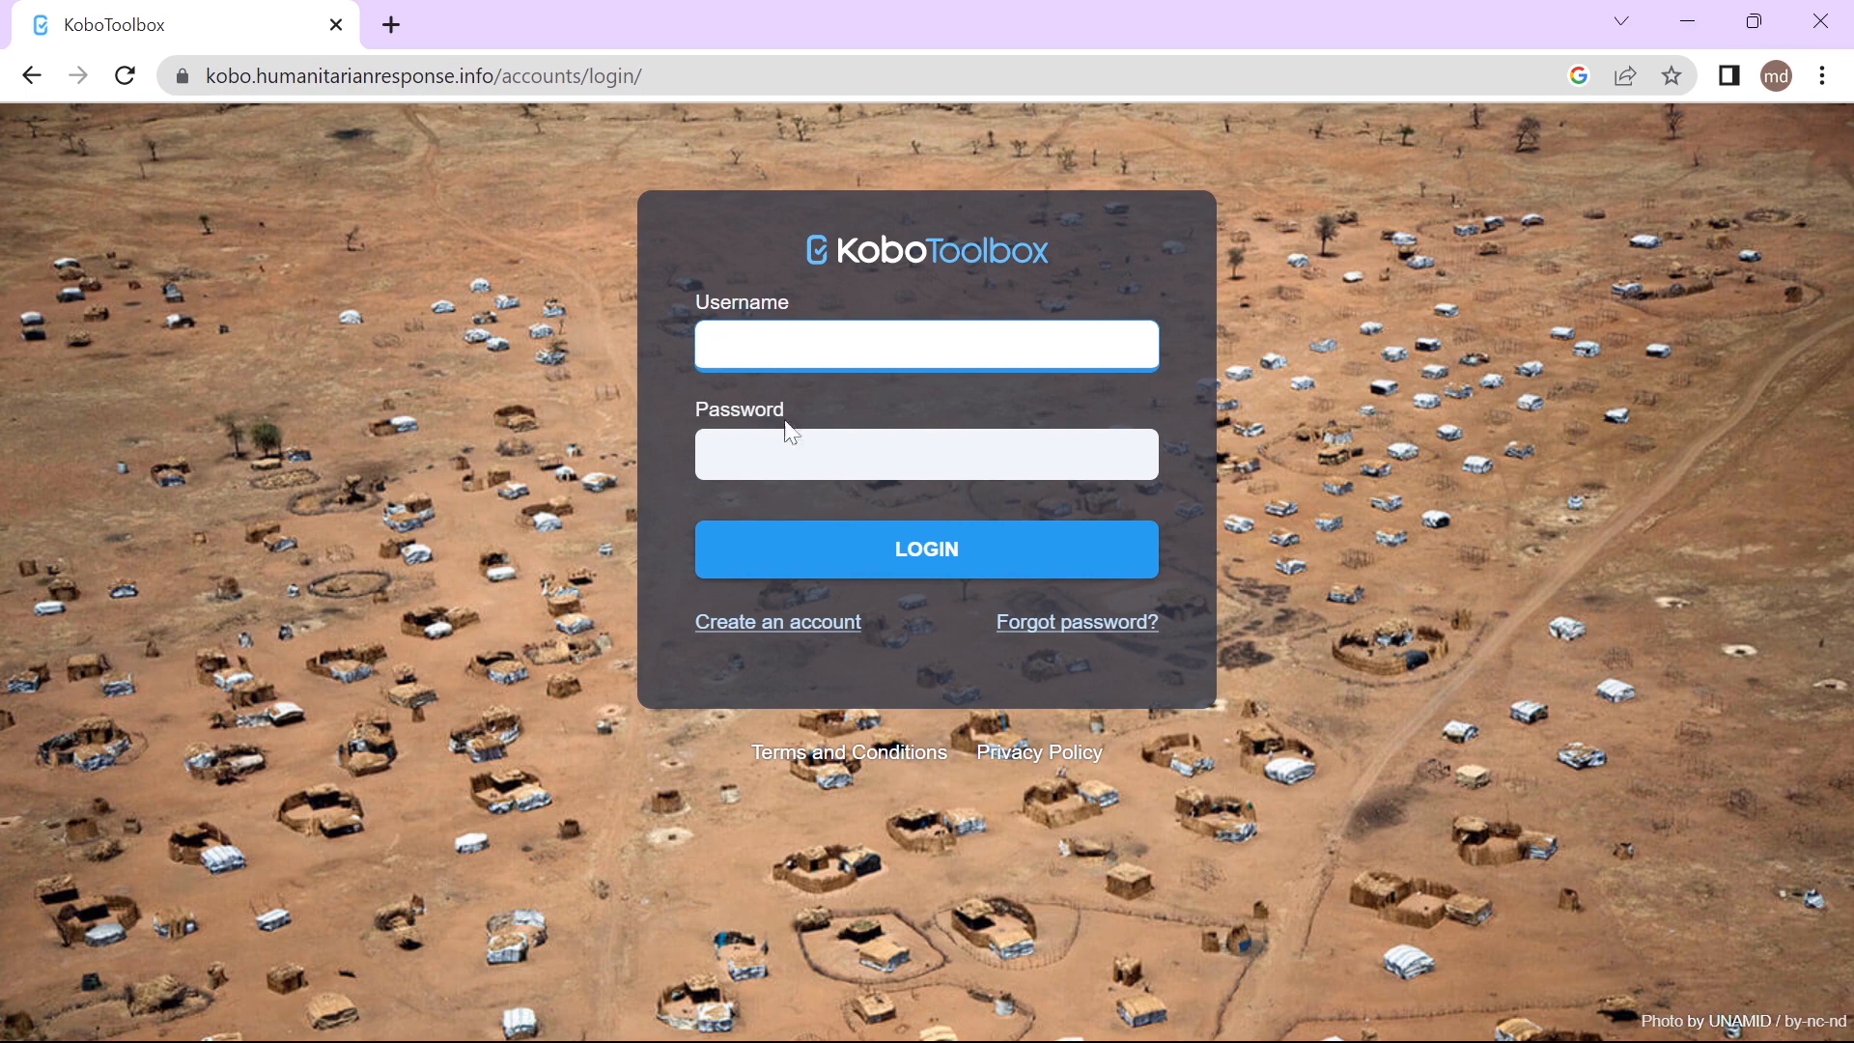
{"action": "left_click", "coordinate": [798, 454]}
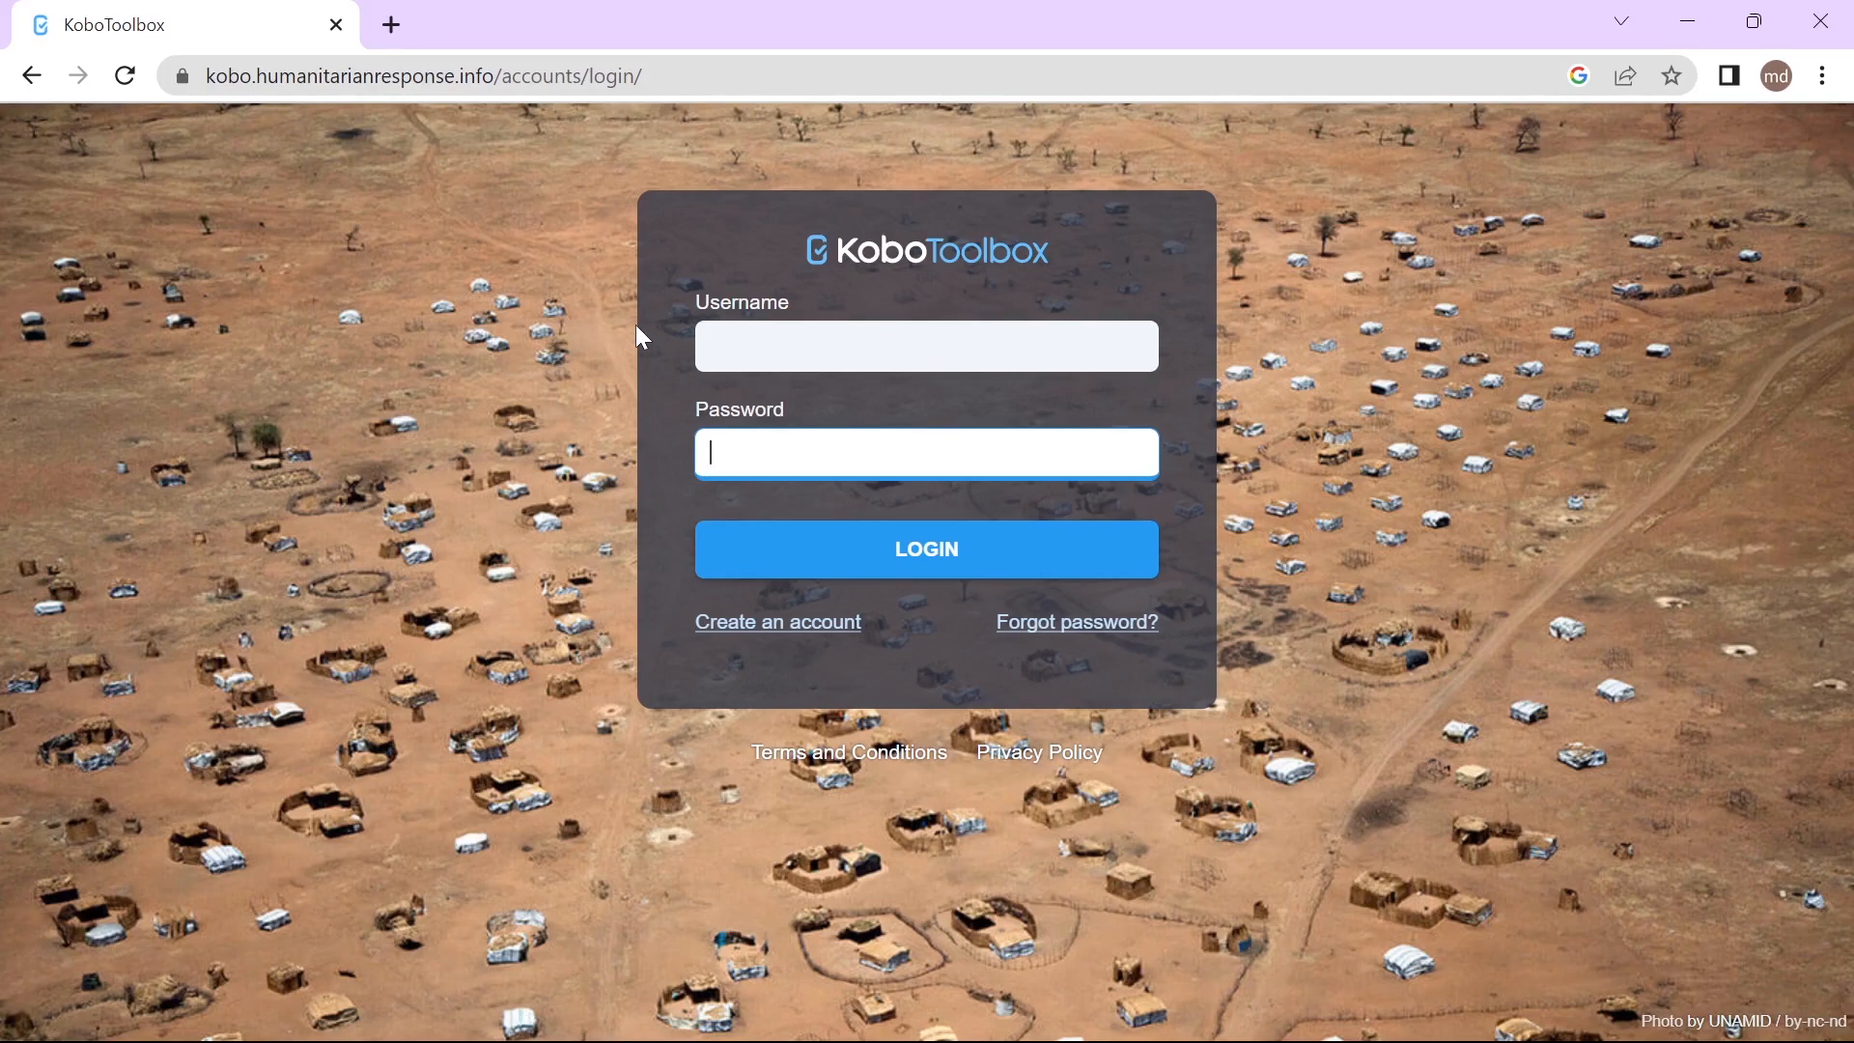
{"action": "left_click", "coordinate": [759, 626]}
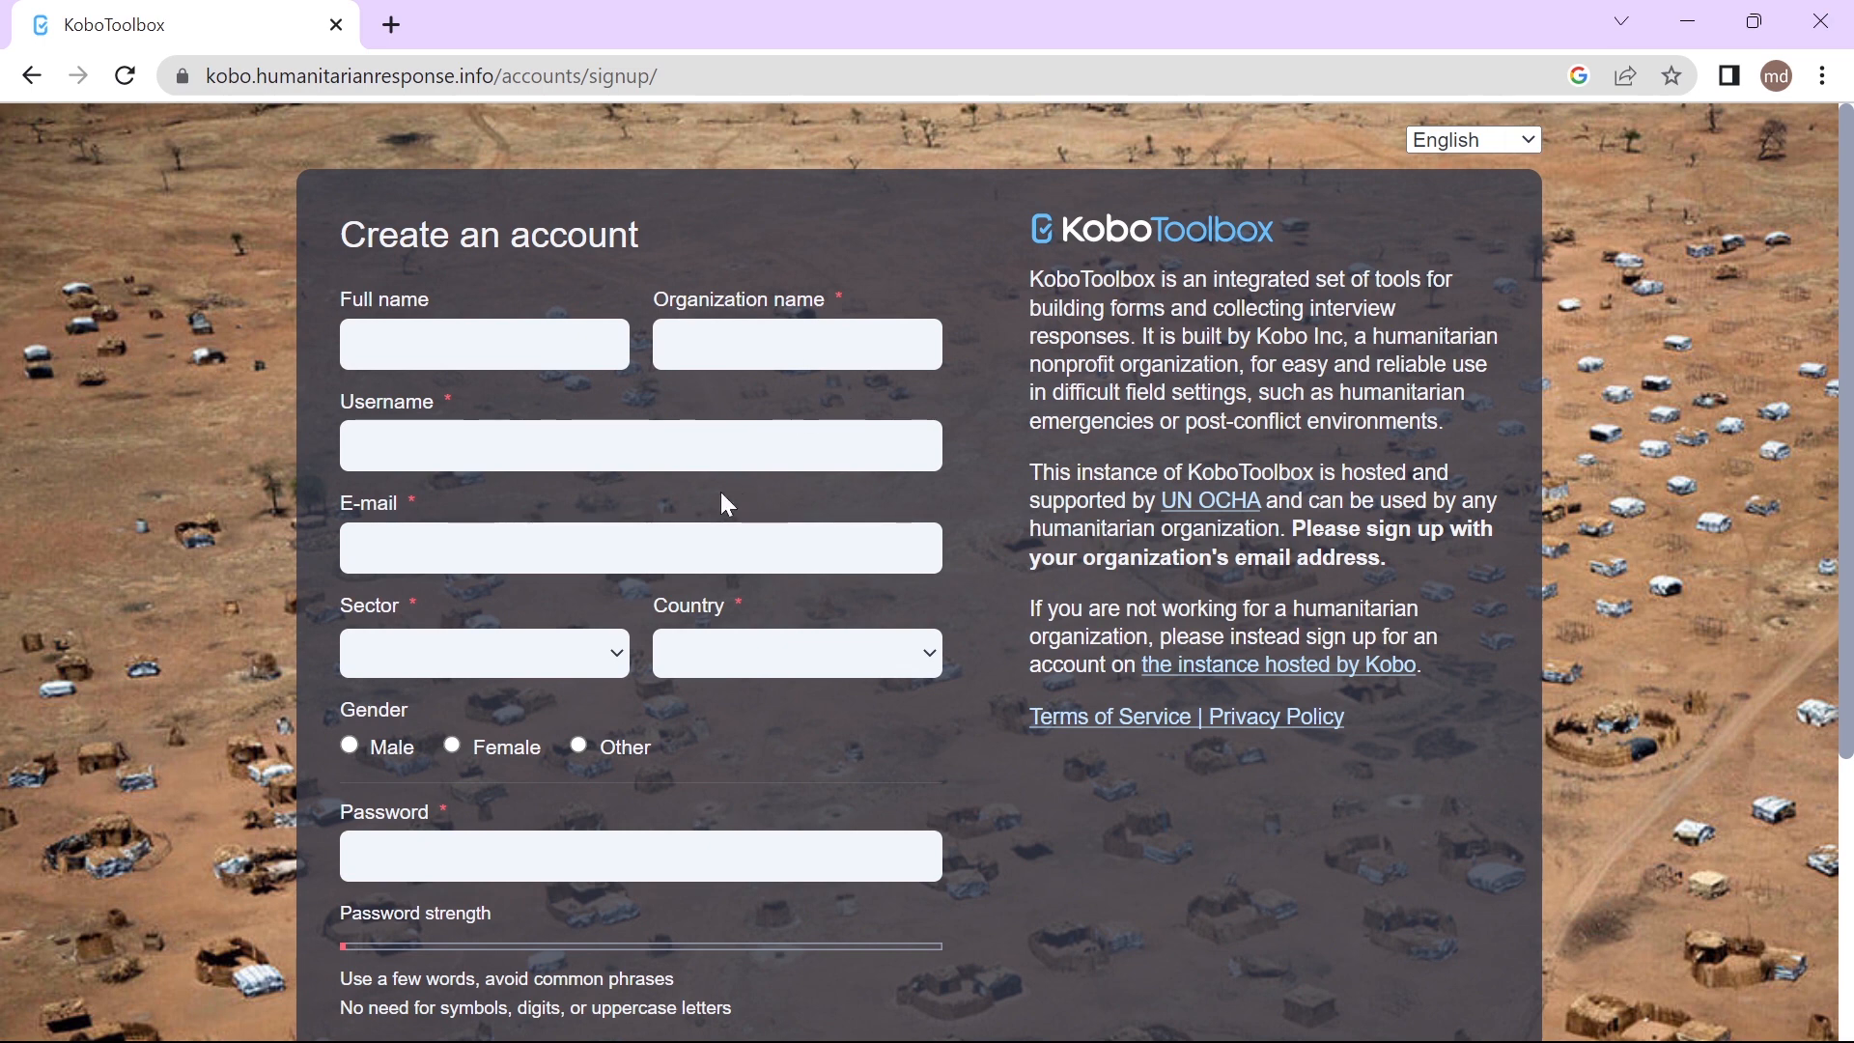
Fill in the account holder's full name and set the organization name to "pure excel"
{"action": "left_click", "coordinate": [485, 344]}
{"action": "type", "text": "b"}
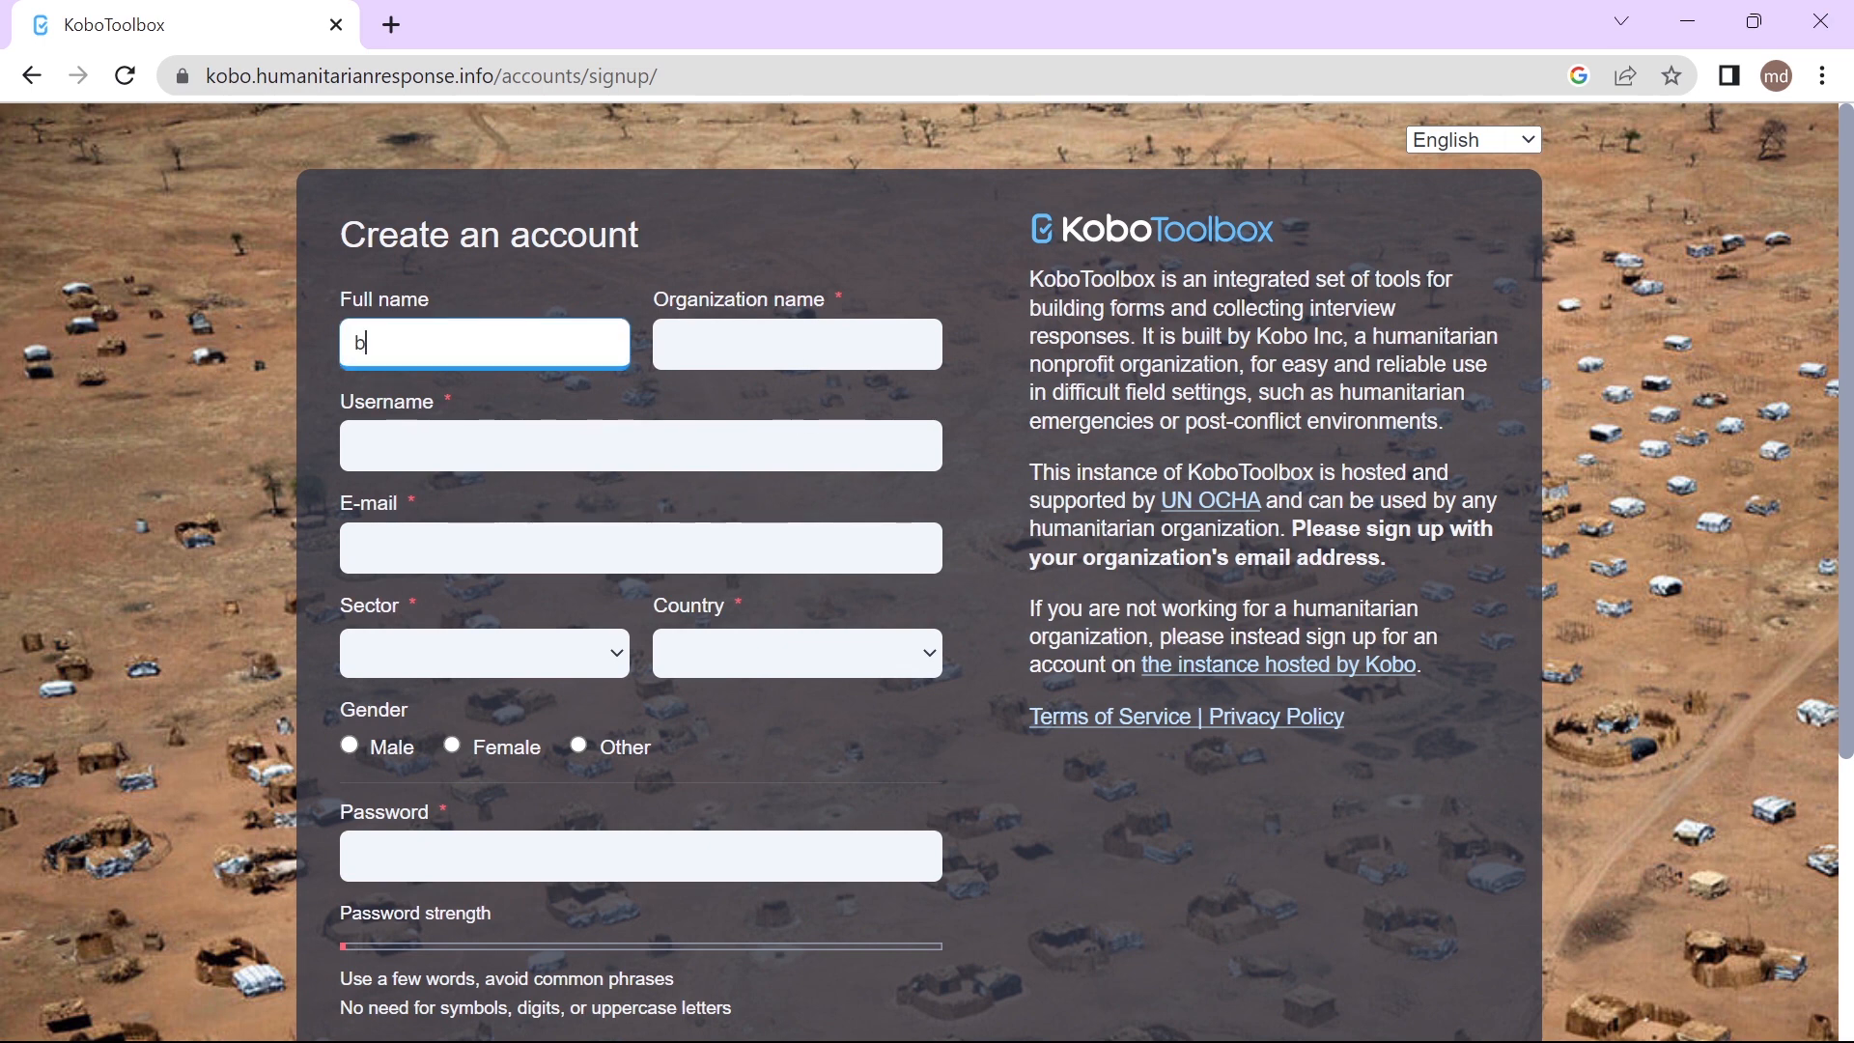
{"action": "key", "text": "BackSpace"}
{"action": "type", "text": "Bodruzzaman"}
{"action": "key", "text": "Tab"}
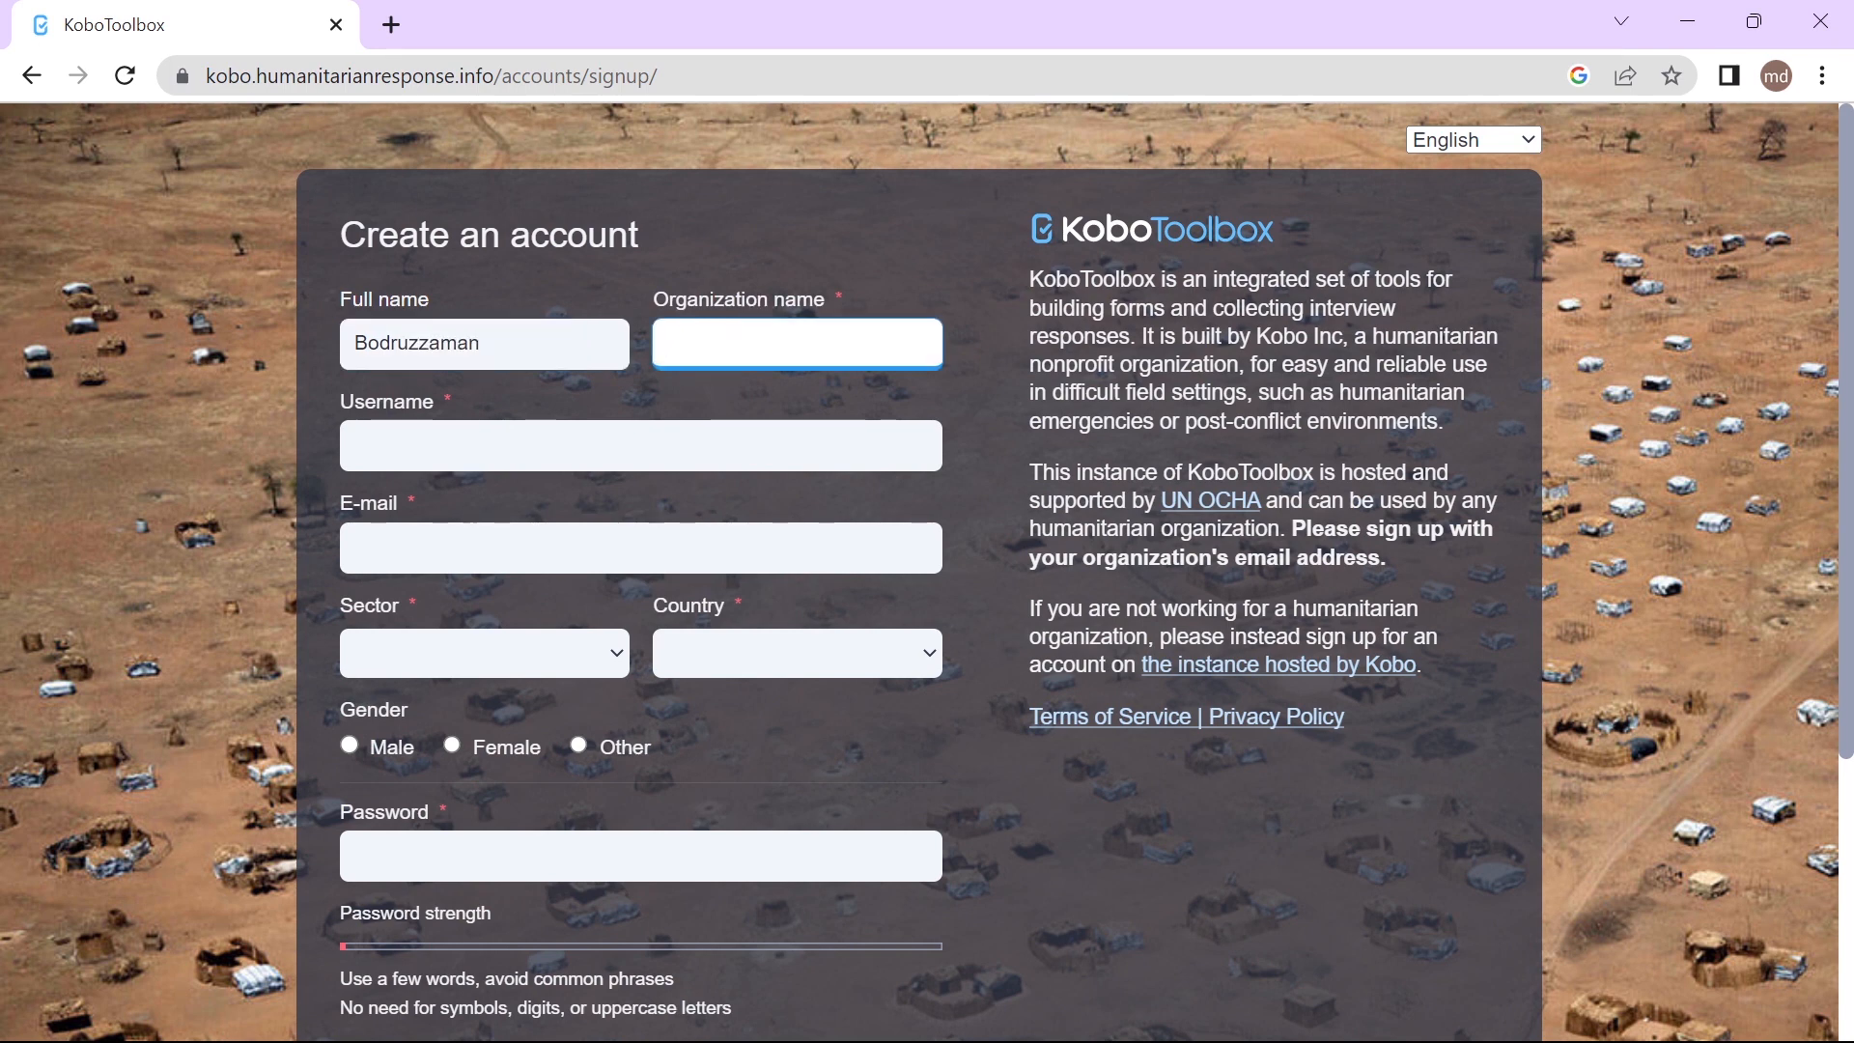
{"action": "type", "text": "pure excel"}
{"action": "key", "text": "Tab"}
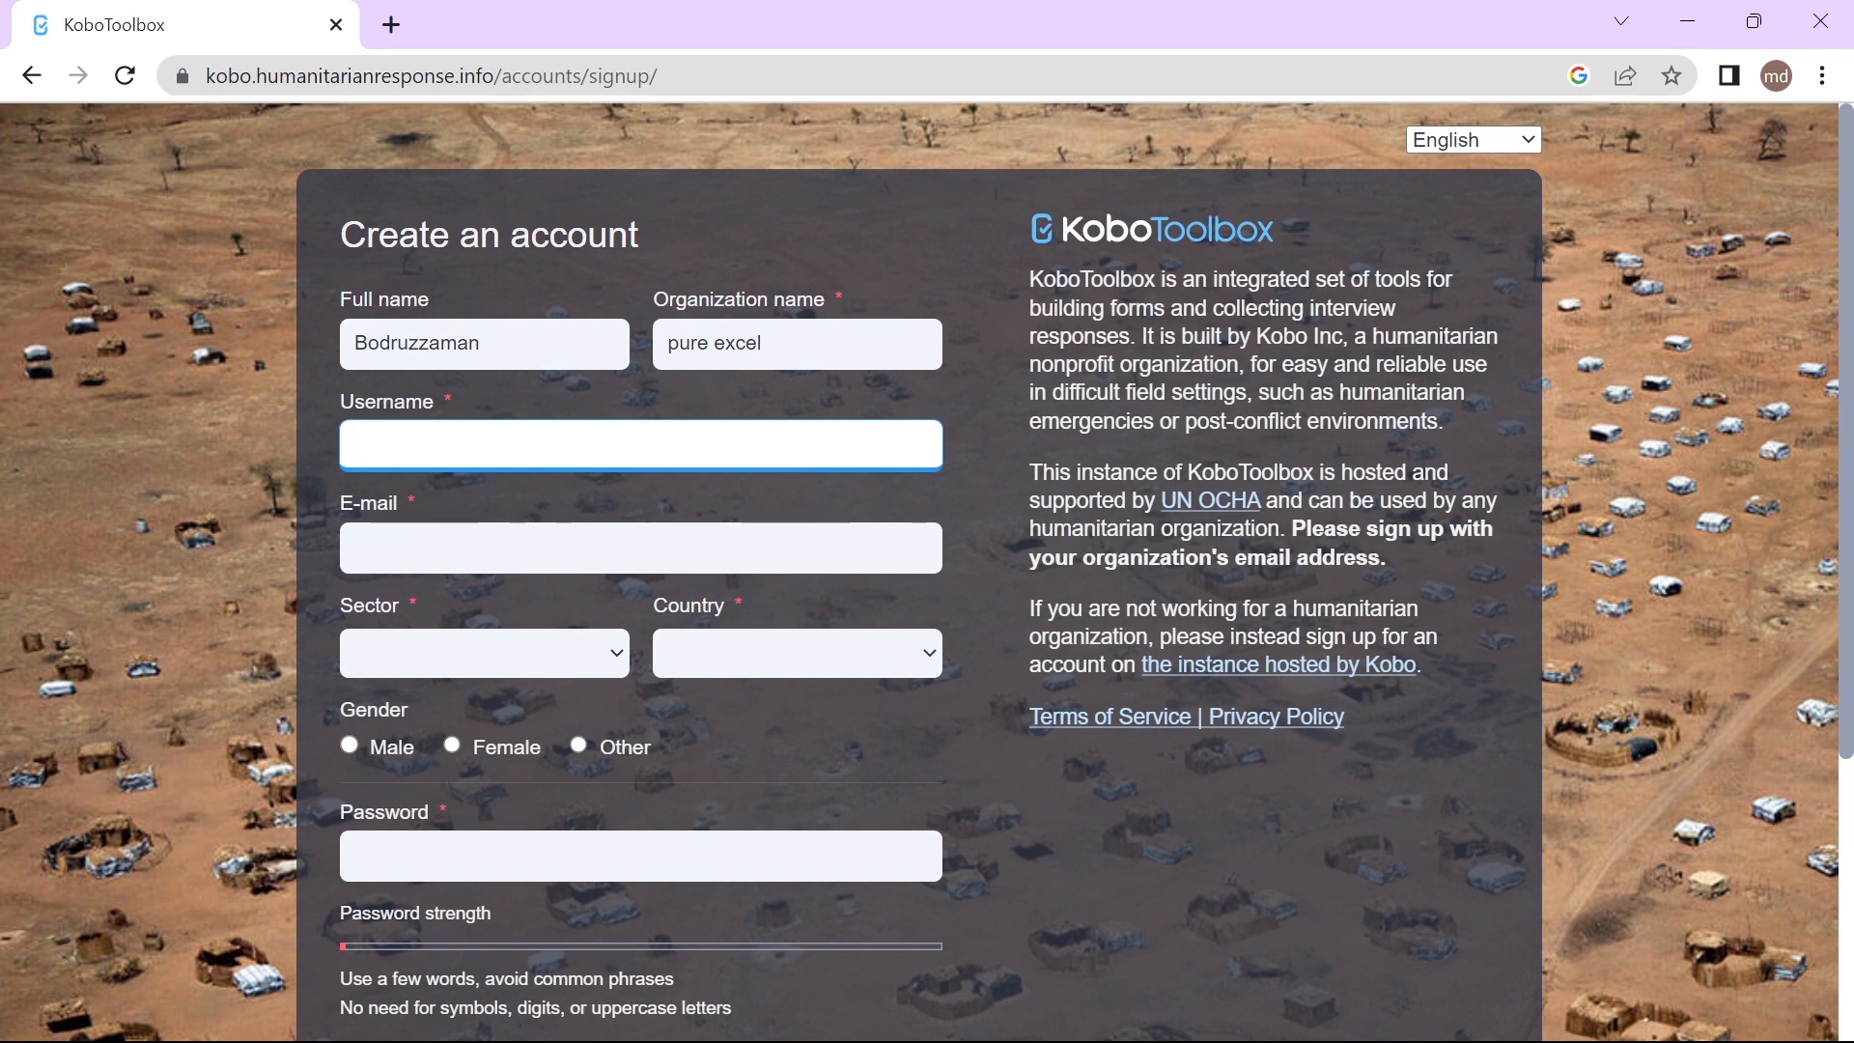
Set the username to pureexcel and fill in the account holder's e-mail address
{"action": "type", "text": "pureexcel"}
{"action": "left_click", "coordinate": [714, 552]}
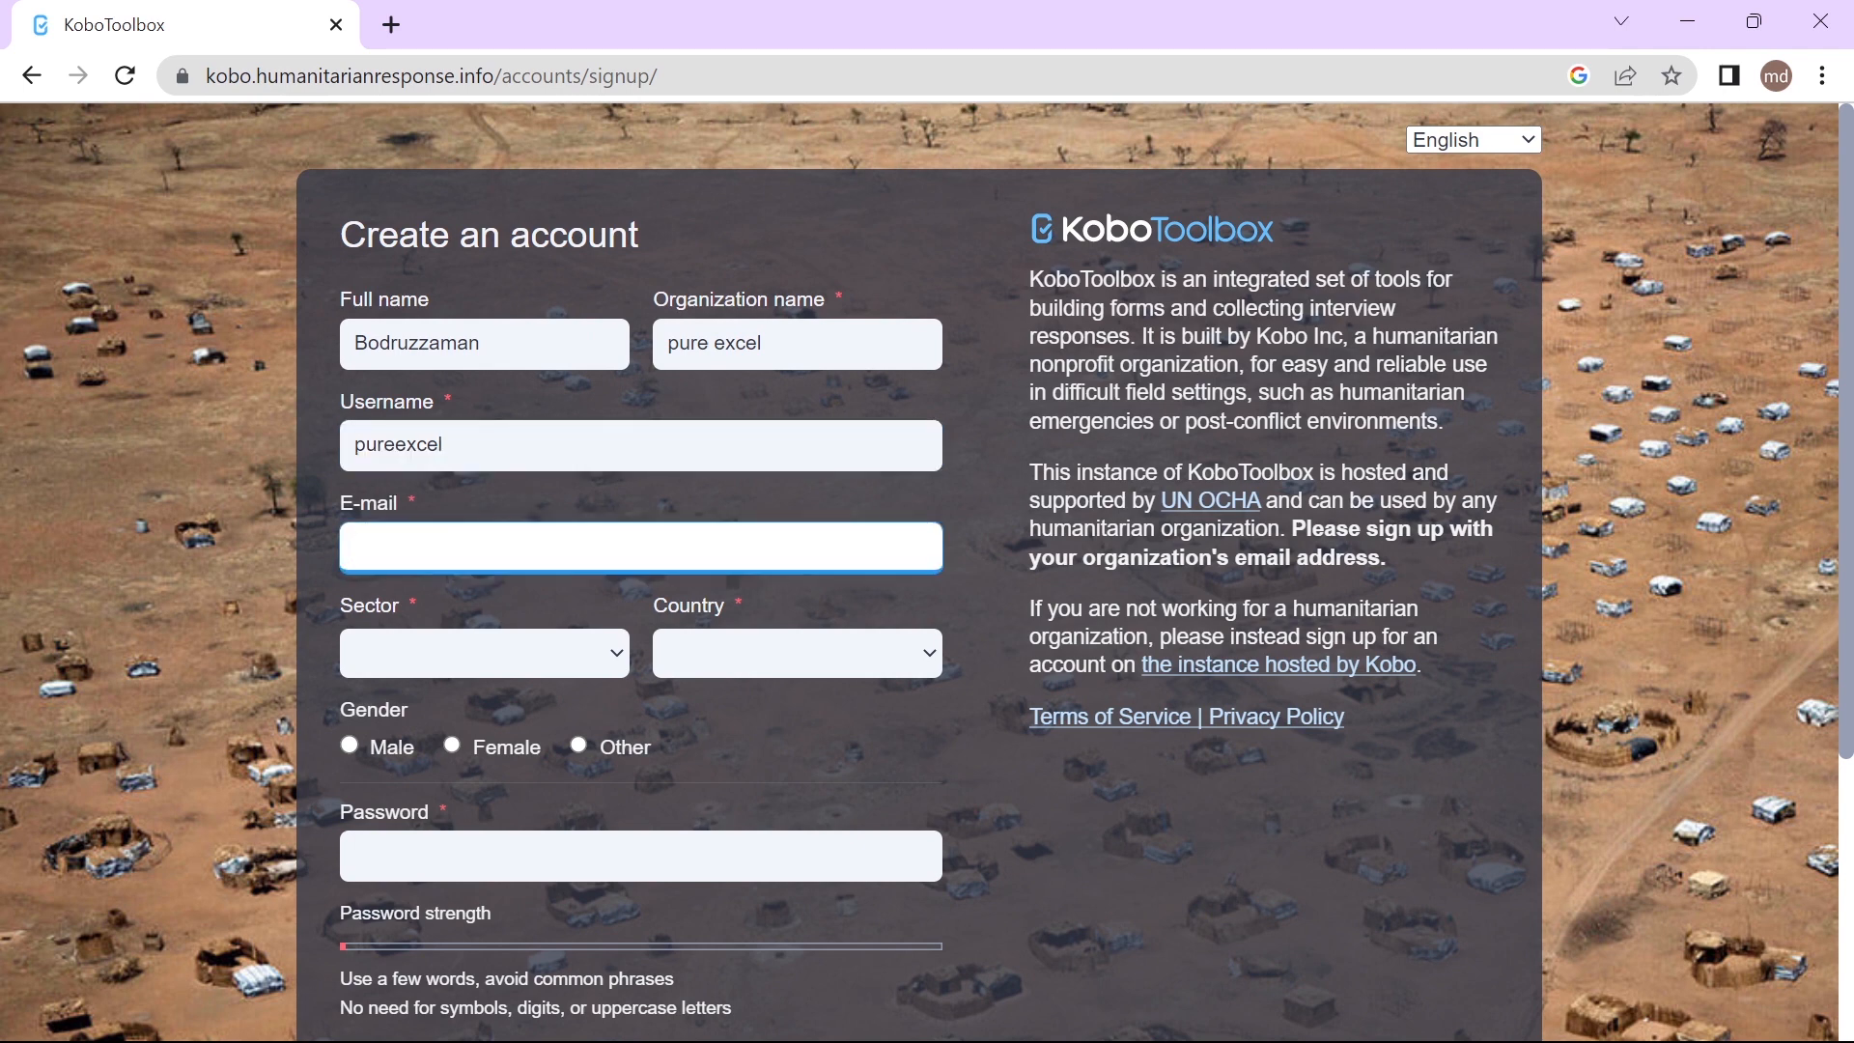
{"action": "key", "text": "ctrl+v"}
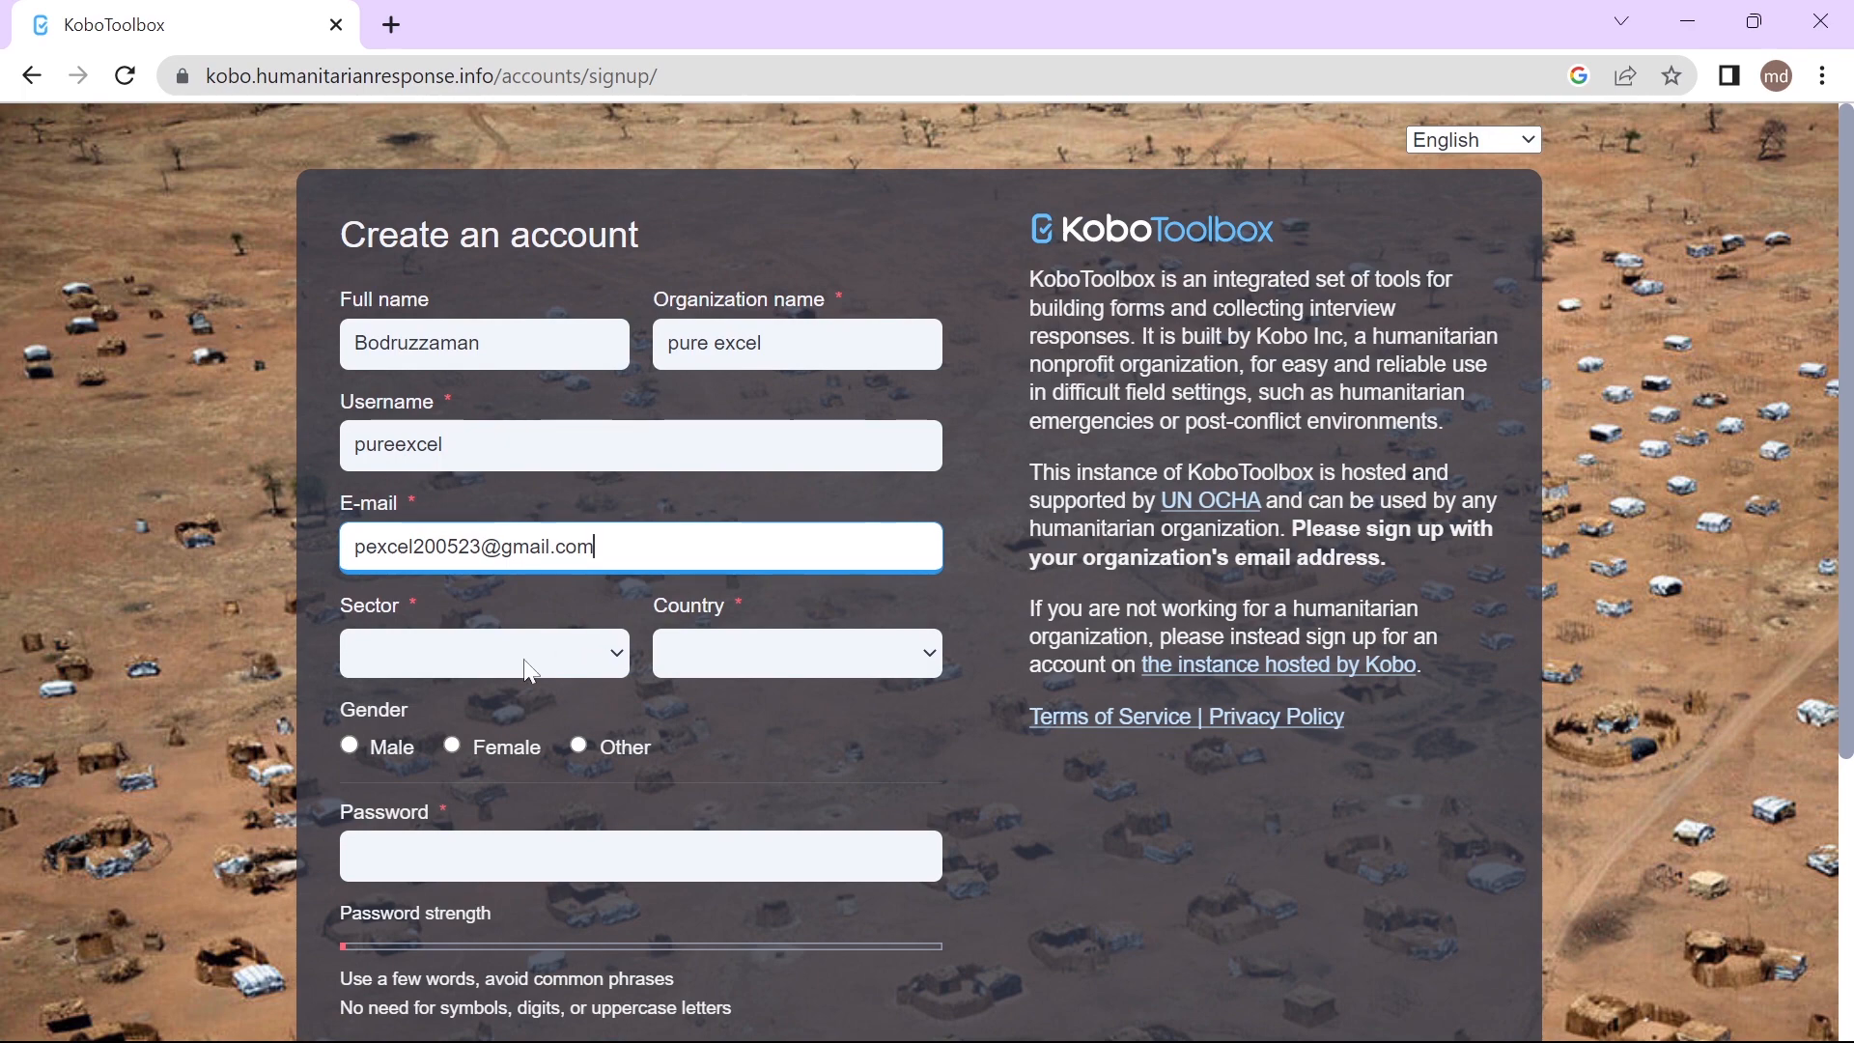
Set the sector to Health Services / Public Health, the country to Bangladesh and the gender to Male
{"action": "left_click", "coordinate": [496, 650]}
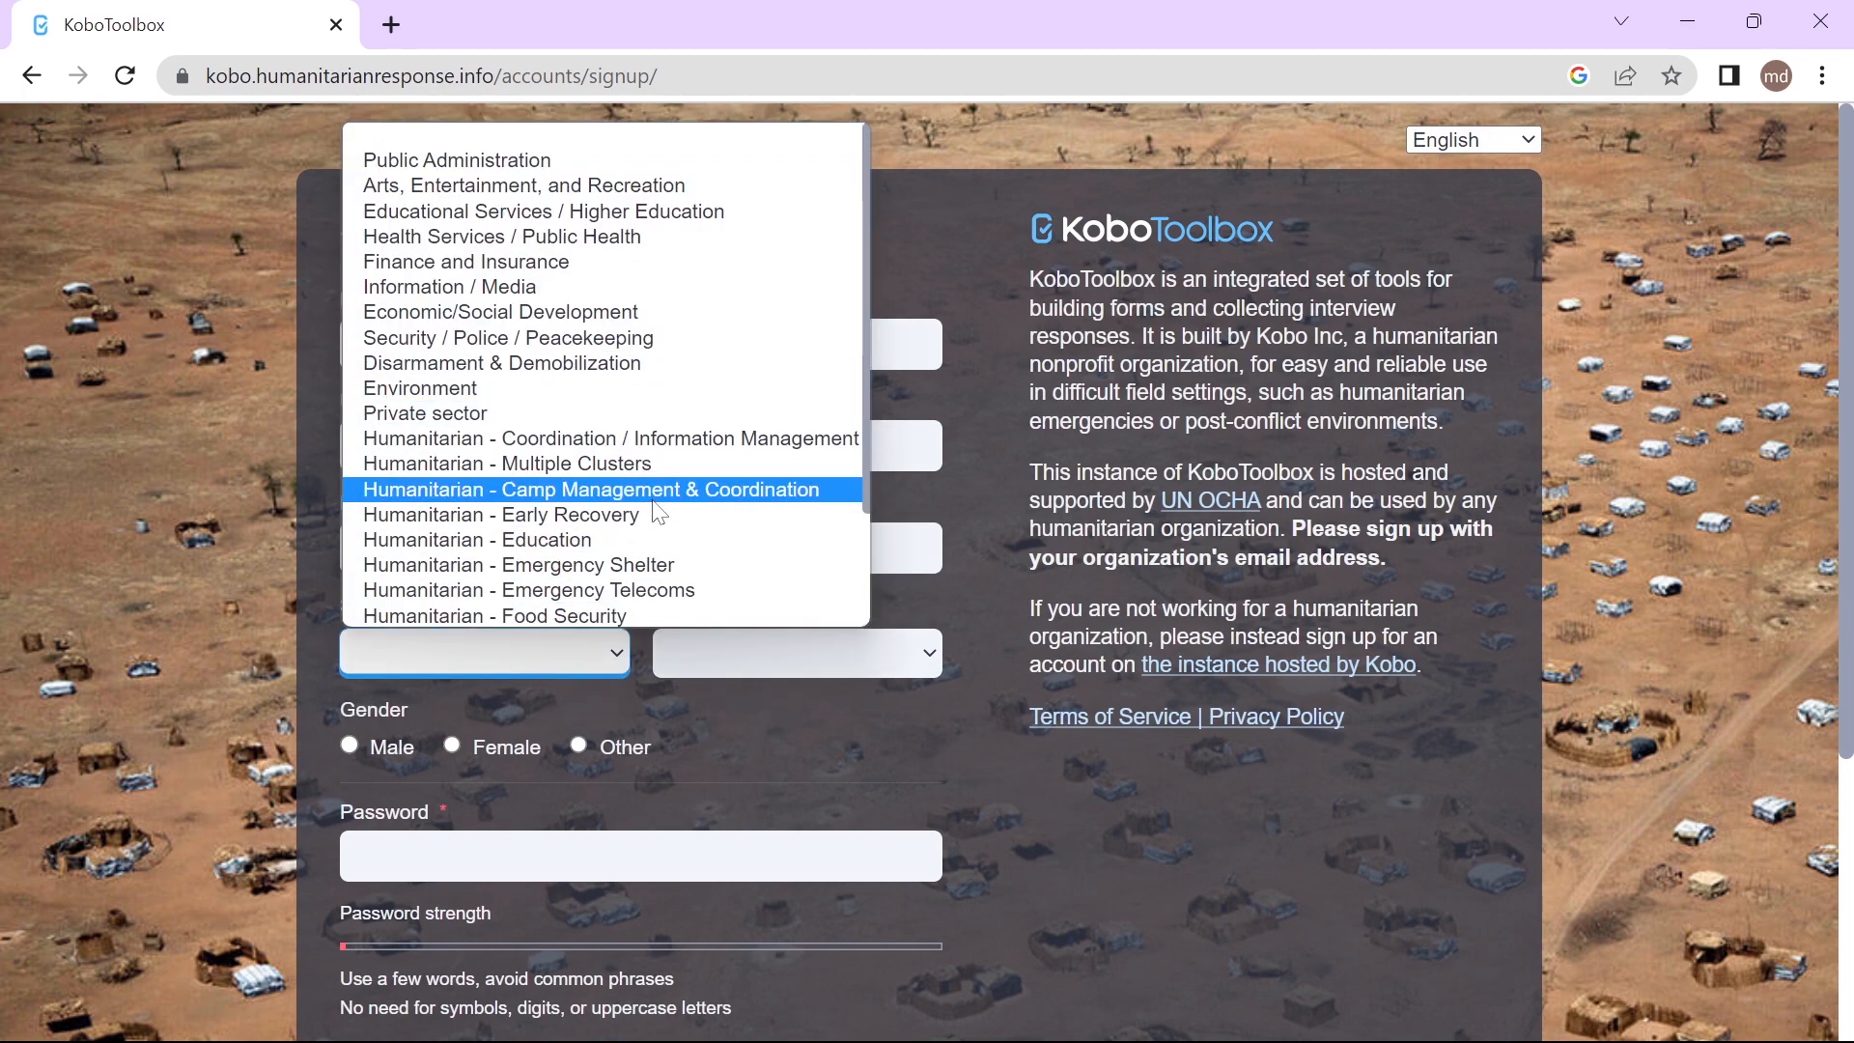
{"action": "left_click", "coordinate": [645, 233]}
{"action": "left_click", "coordinate": [838, 643]}
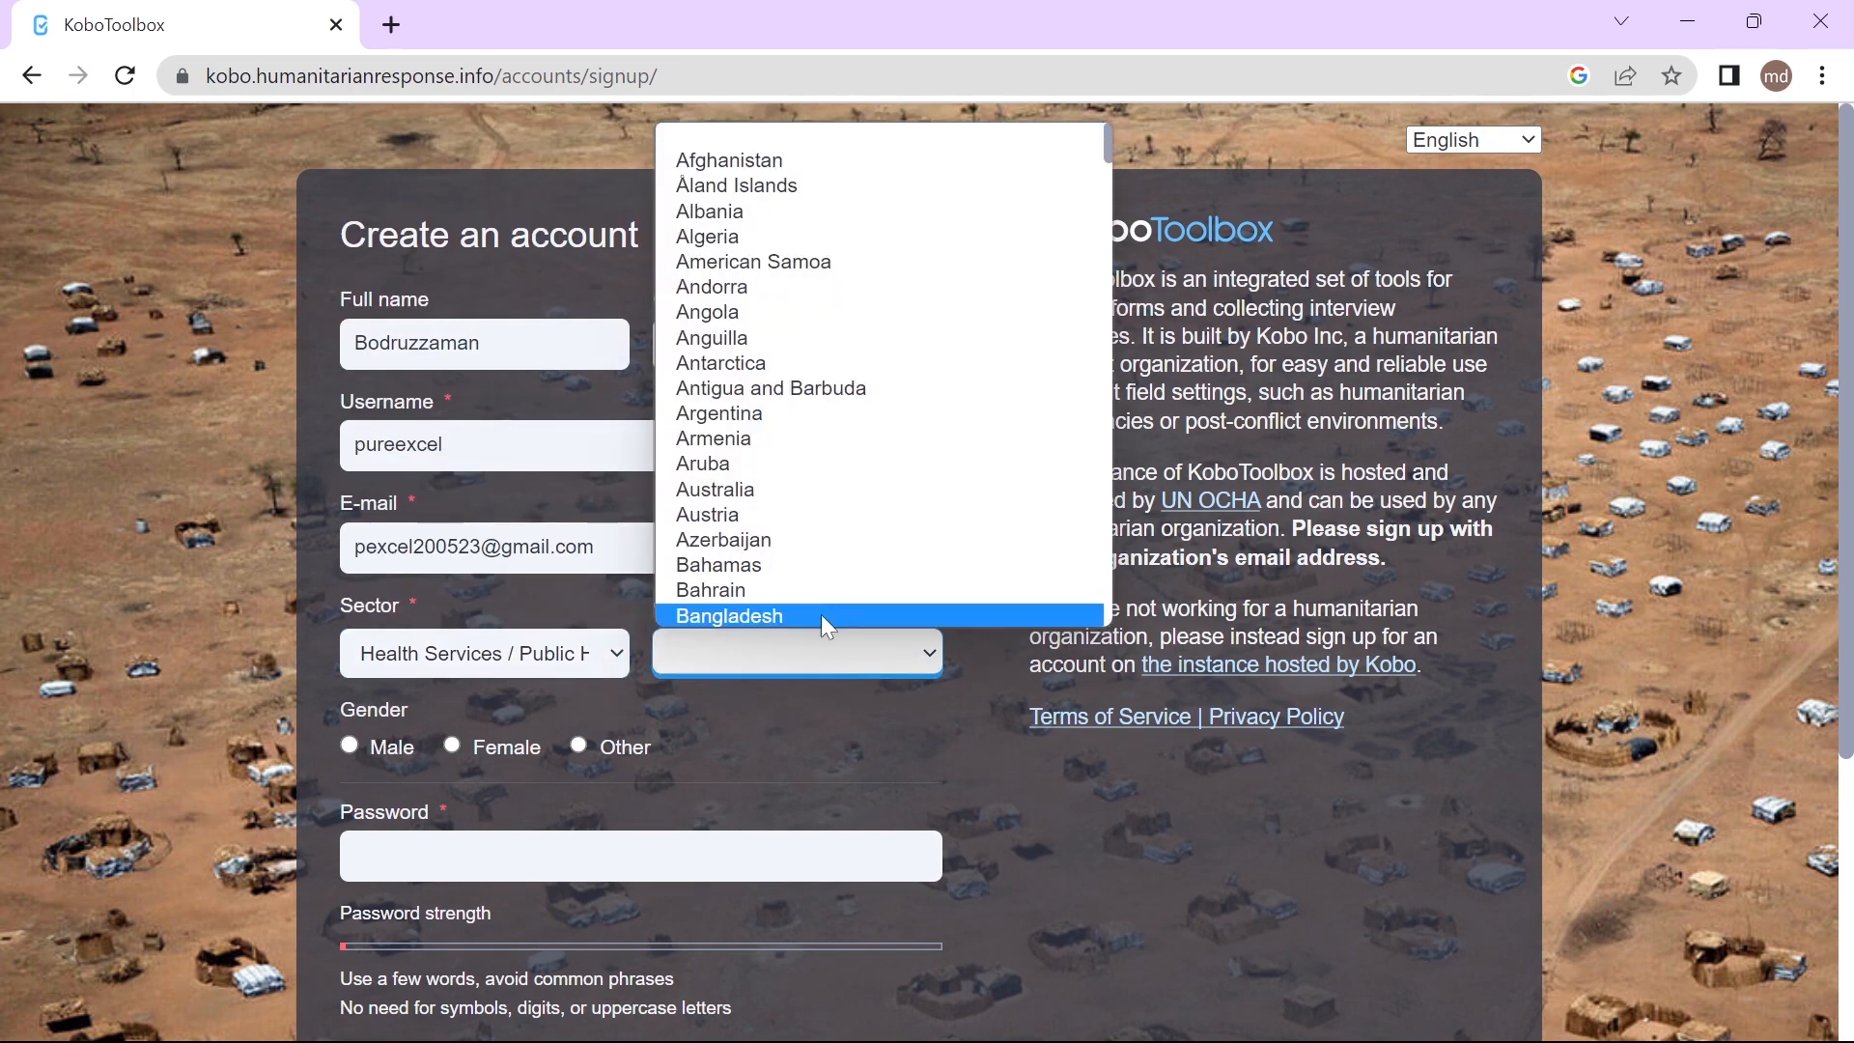
{"action": "left_click", "coordinate": [821, 614]}
{"action": "left_click", "coordinate": [397, 744]}
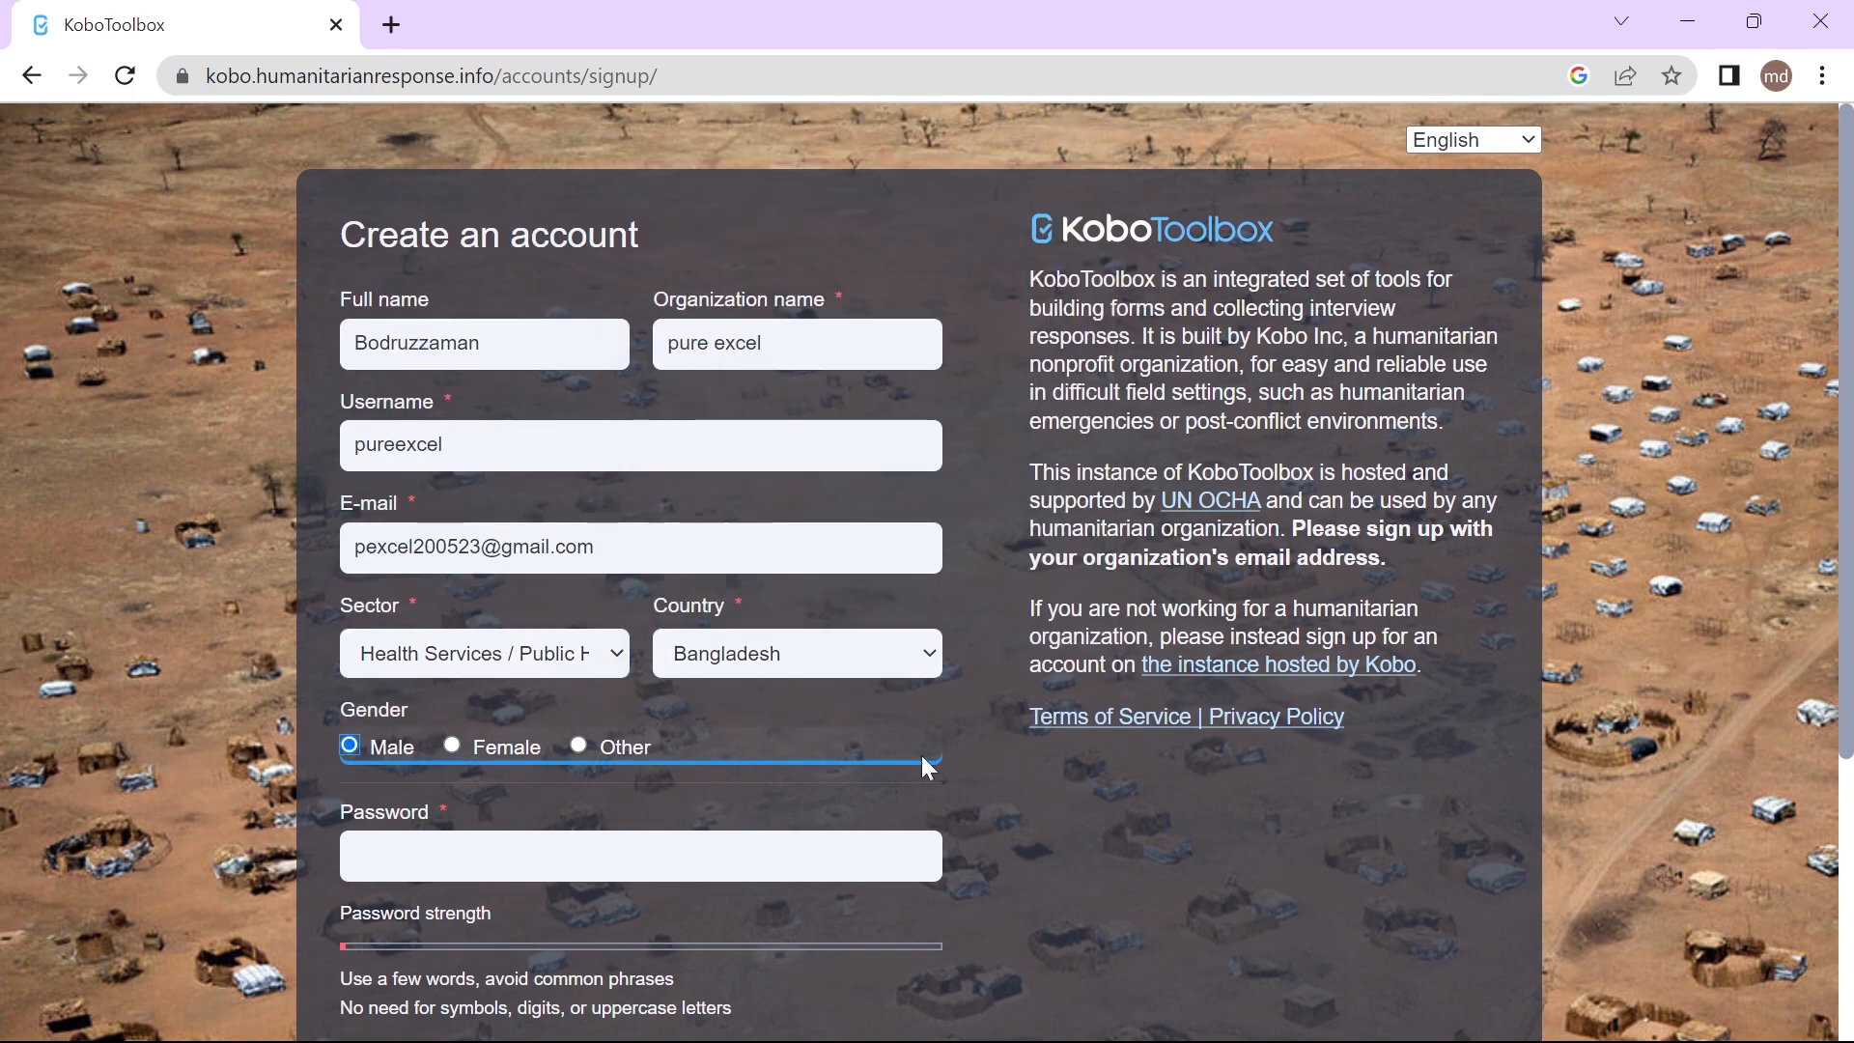
Enter the account password, repeat it in the confirmation field, and try to create the account
{"action": "left_click", "coordinate": [898, 856]}
{"action": "scroll", "coordinate": [1222, 840], "scroll_direction": "down", "scroll_amount": 3}
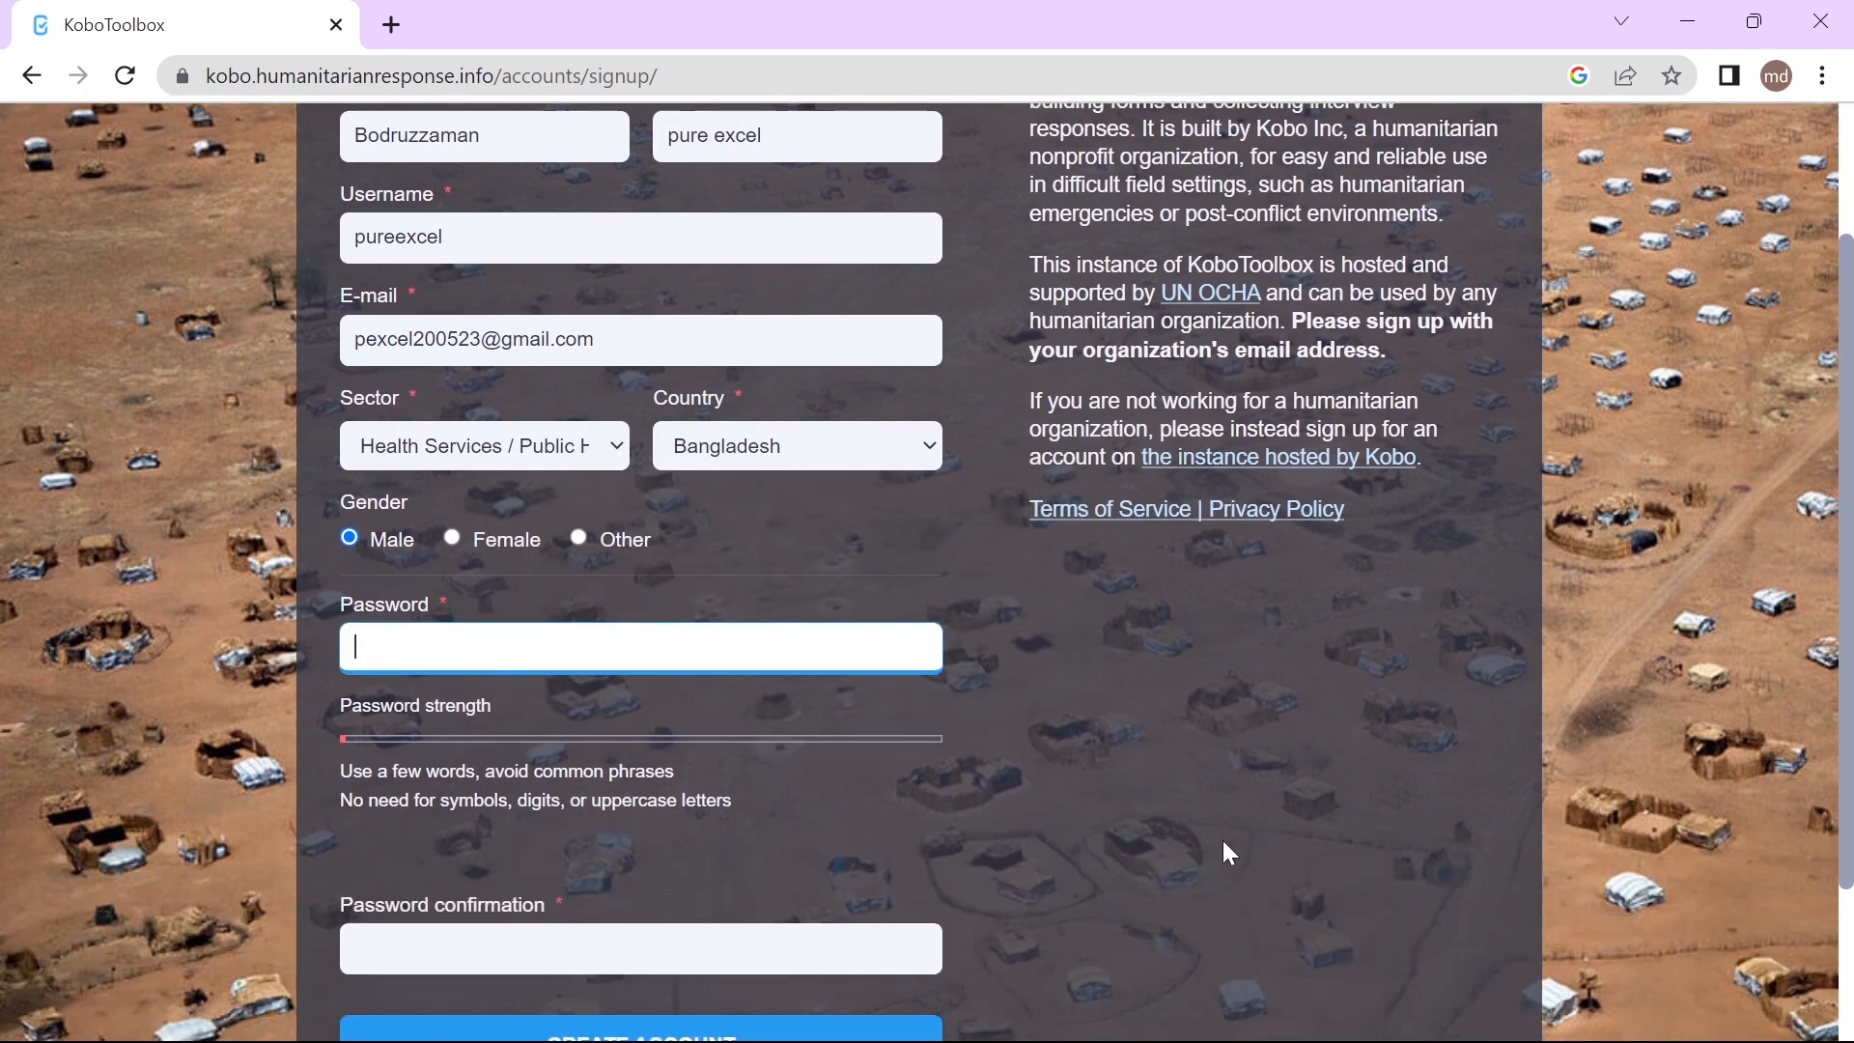
{"action": "type", "text": "••••••"}
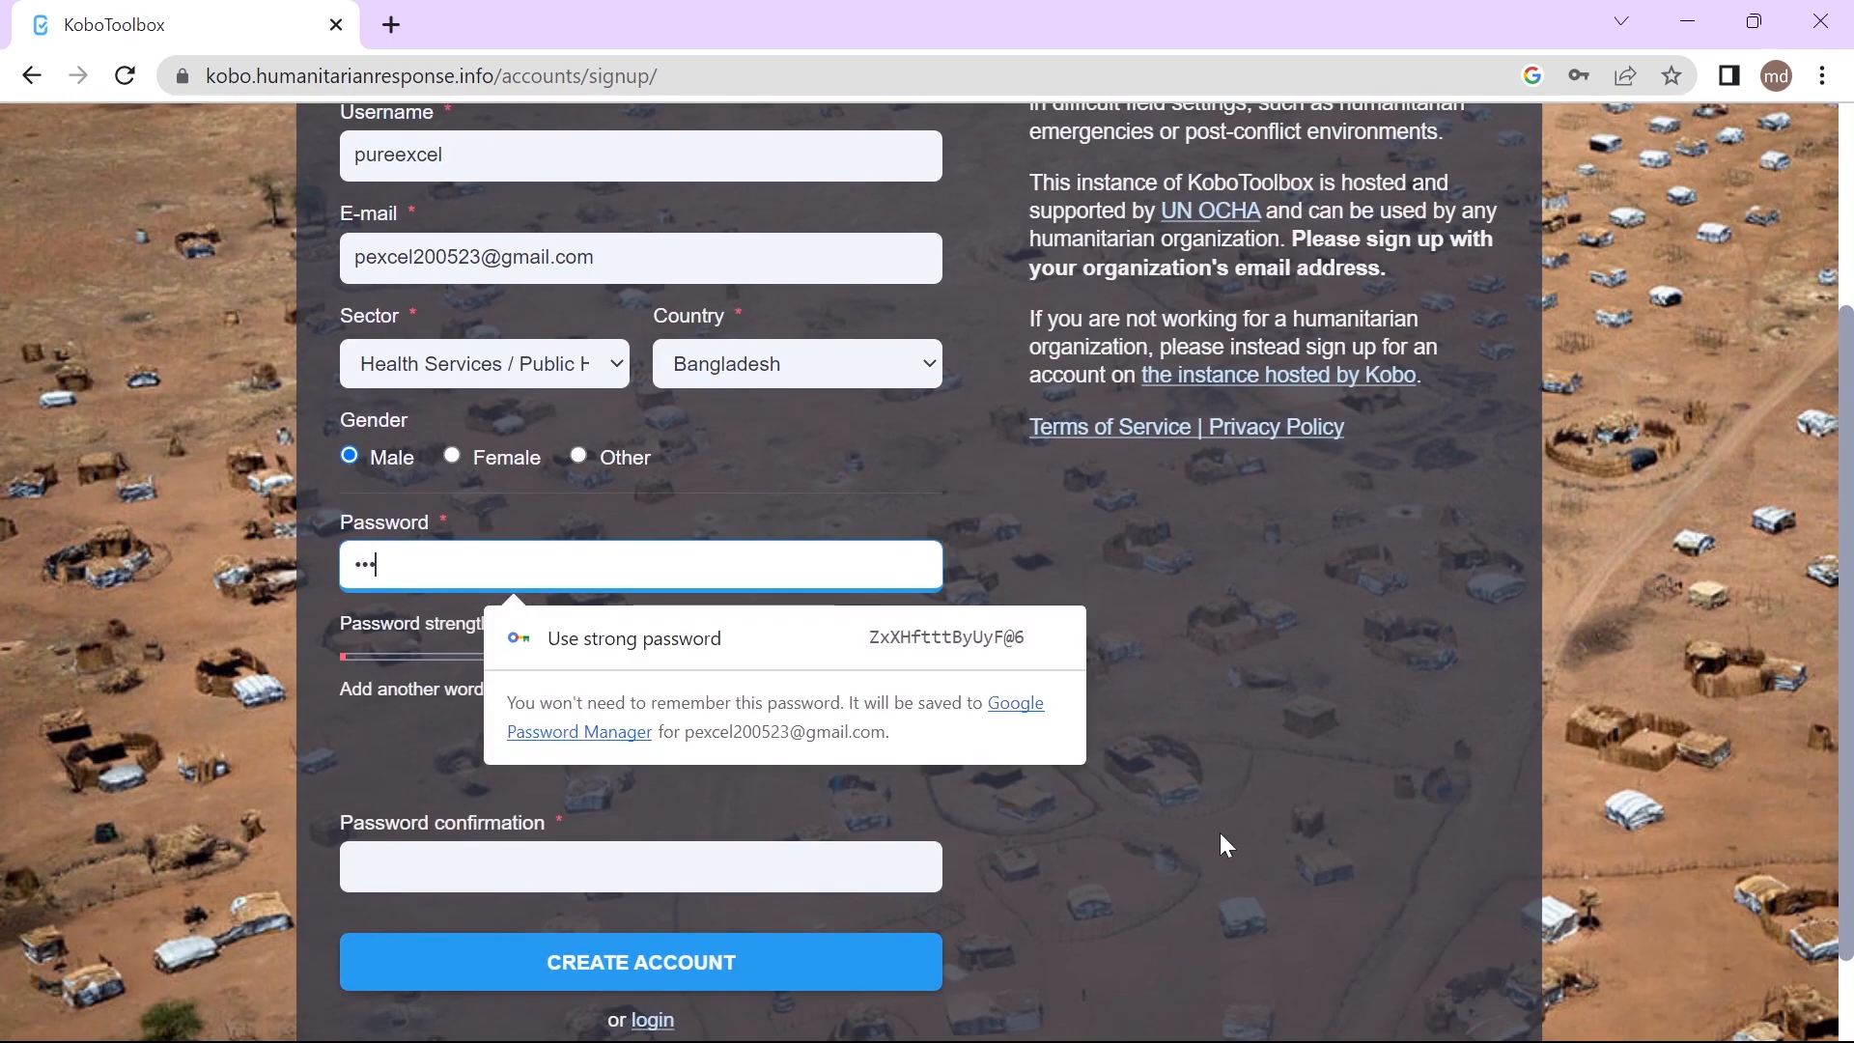
{"action": "type", "text": "•••••••"}
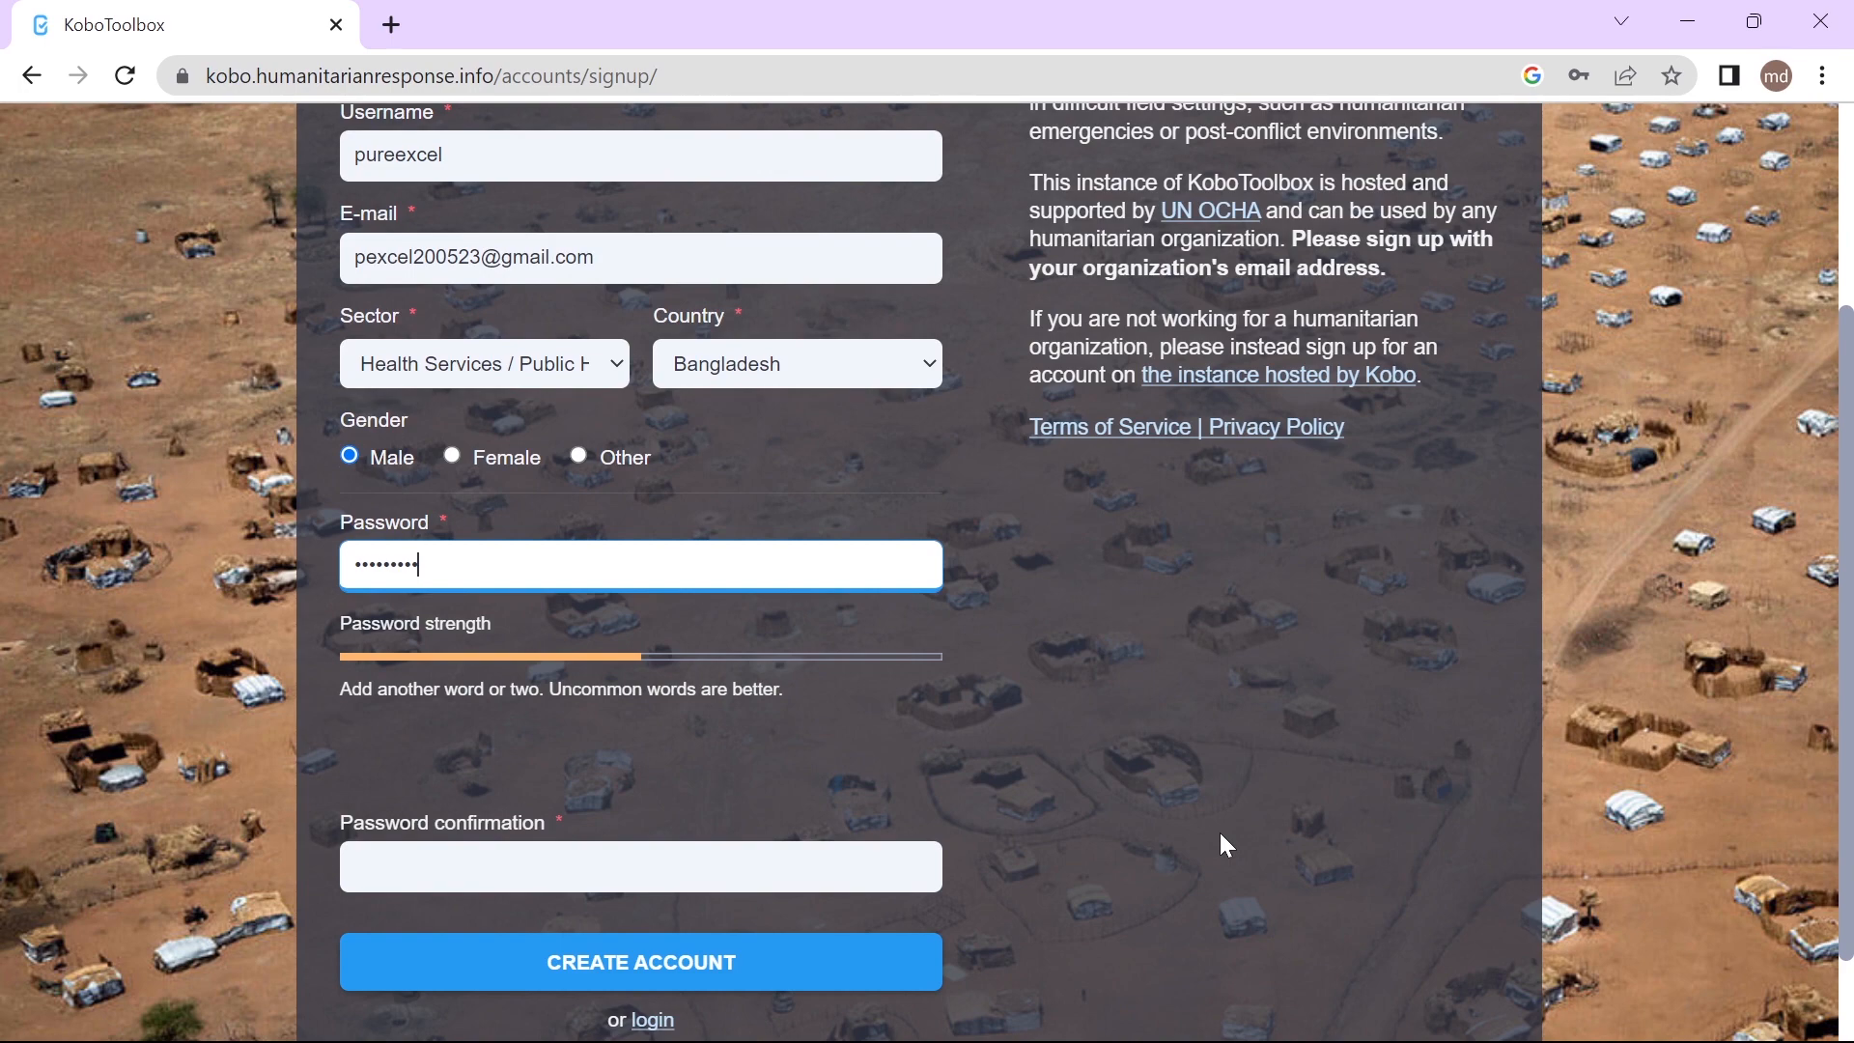
{"action": "key", "text": "Tab"}
{"action": "type", "text": "••••"}
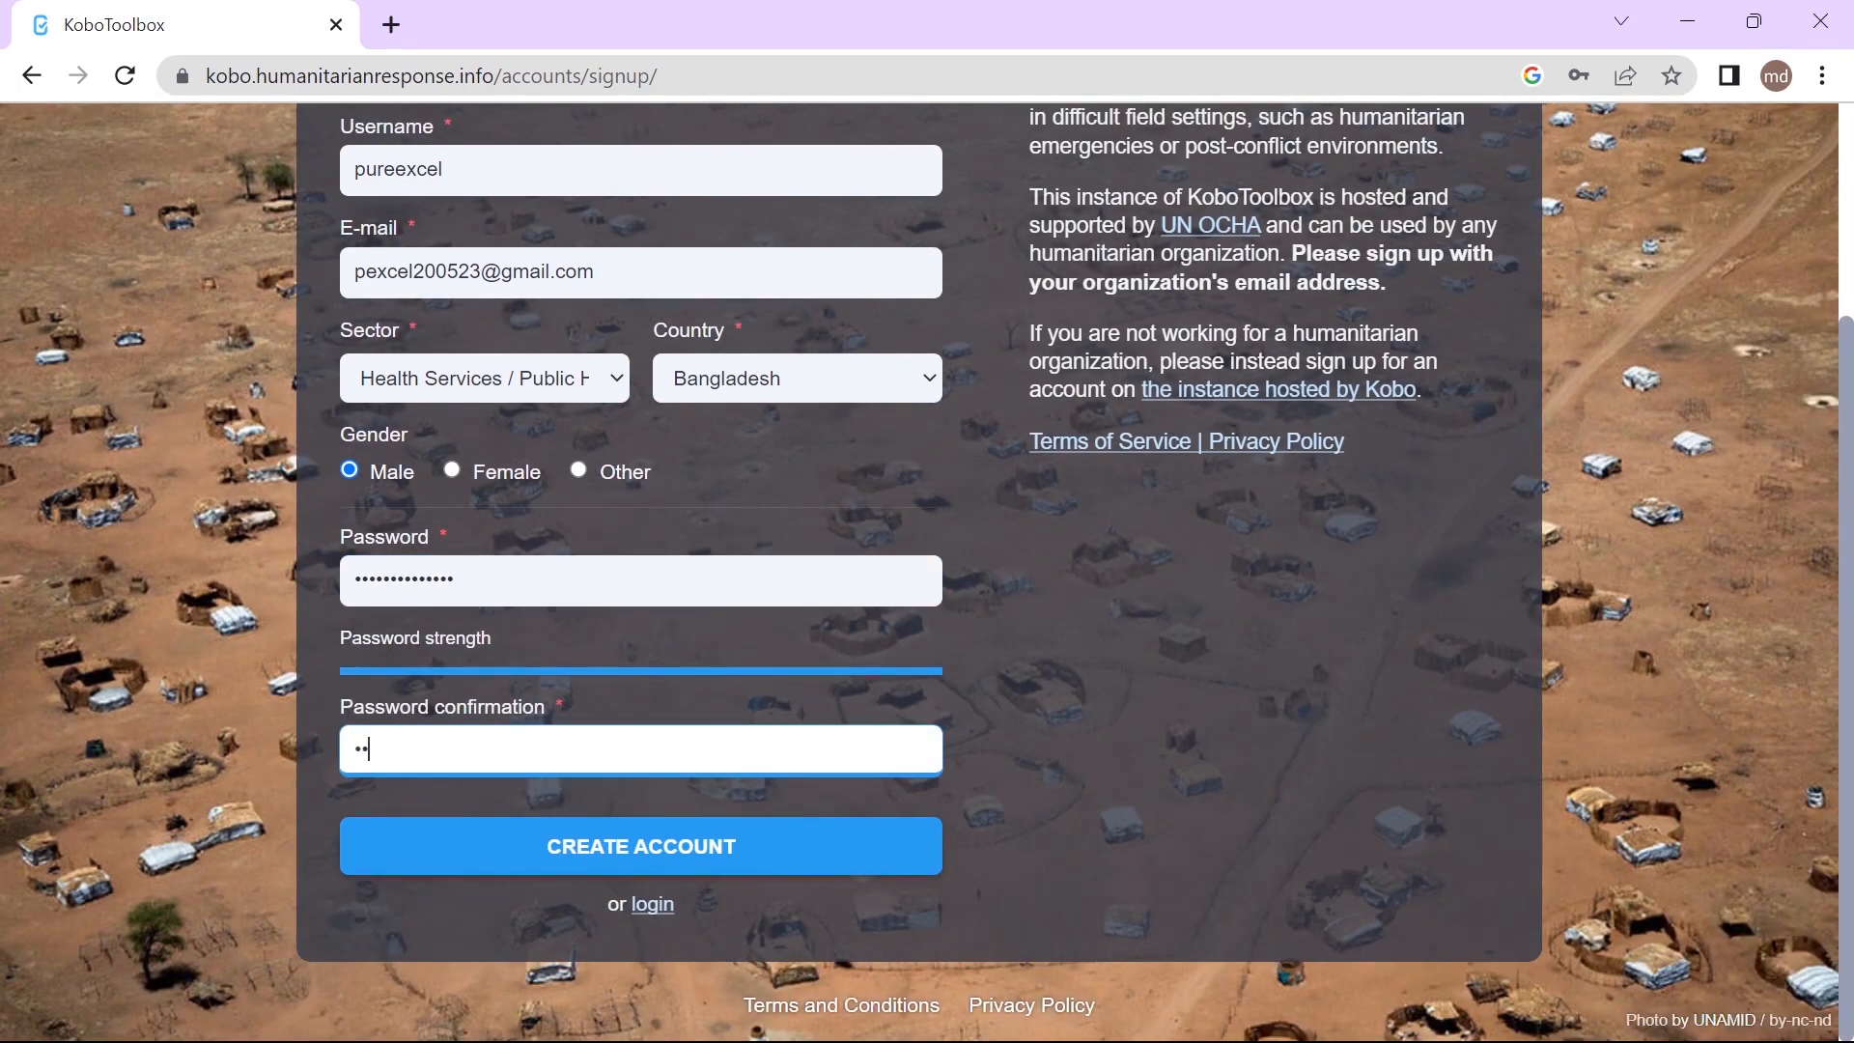
{"action": "type", "text": "••••••••••"}
{"action": "scroll", "coordinate": [1038, 669], "scroll_direction": "up", "scroll_amount": 3}
{"action": "scroll", "coordinate": [1150, 692], "scroll_direction": "down", "scroll_amount": 3}
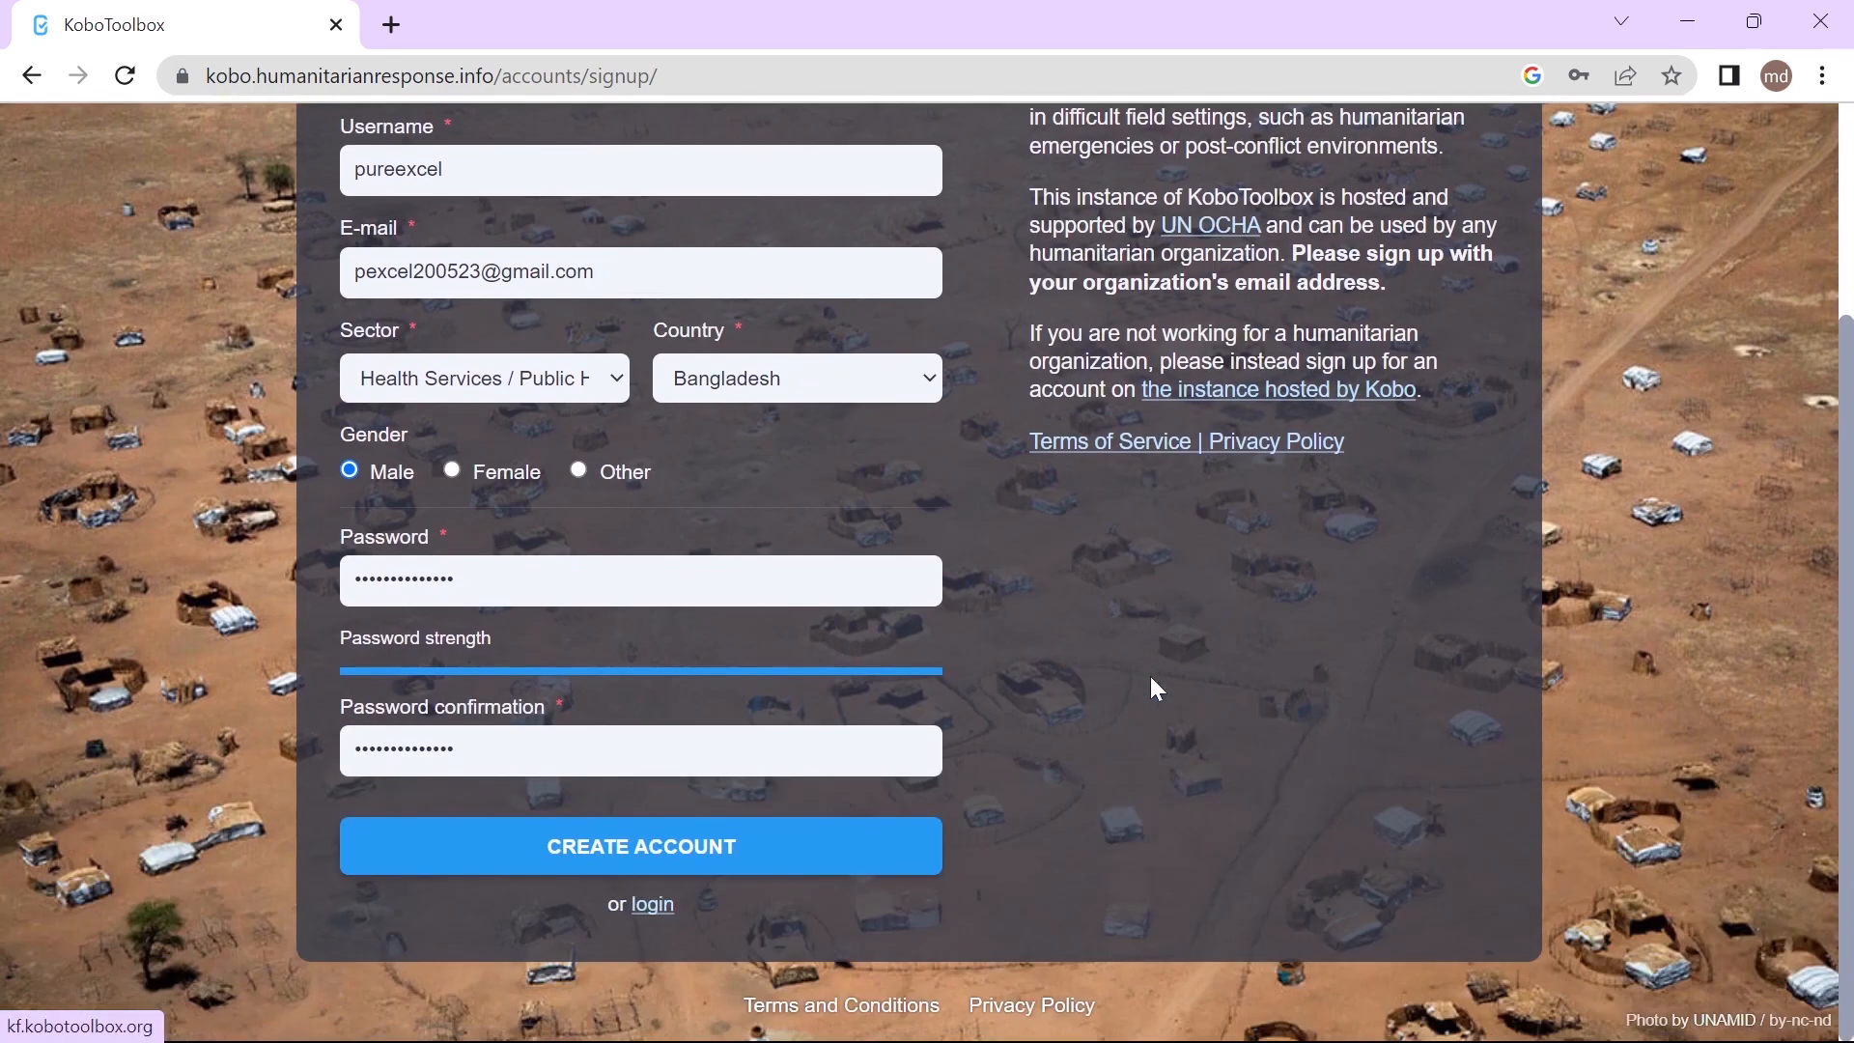
{"action": "left_click", "coordinate": [649, 859]}
{"action": "scroll", "coordinate": [1017, 579], "scroll_direction": "down", "scroll_amount": 3}
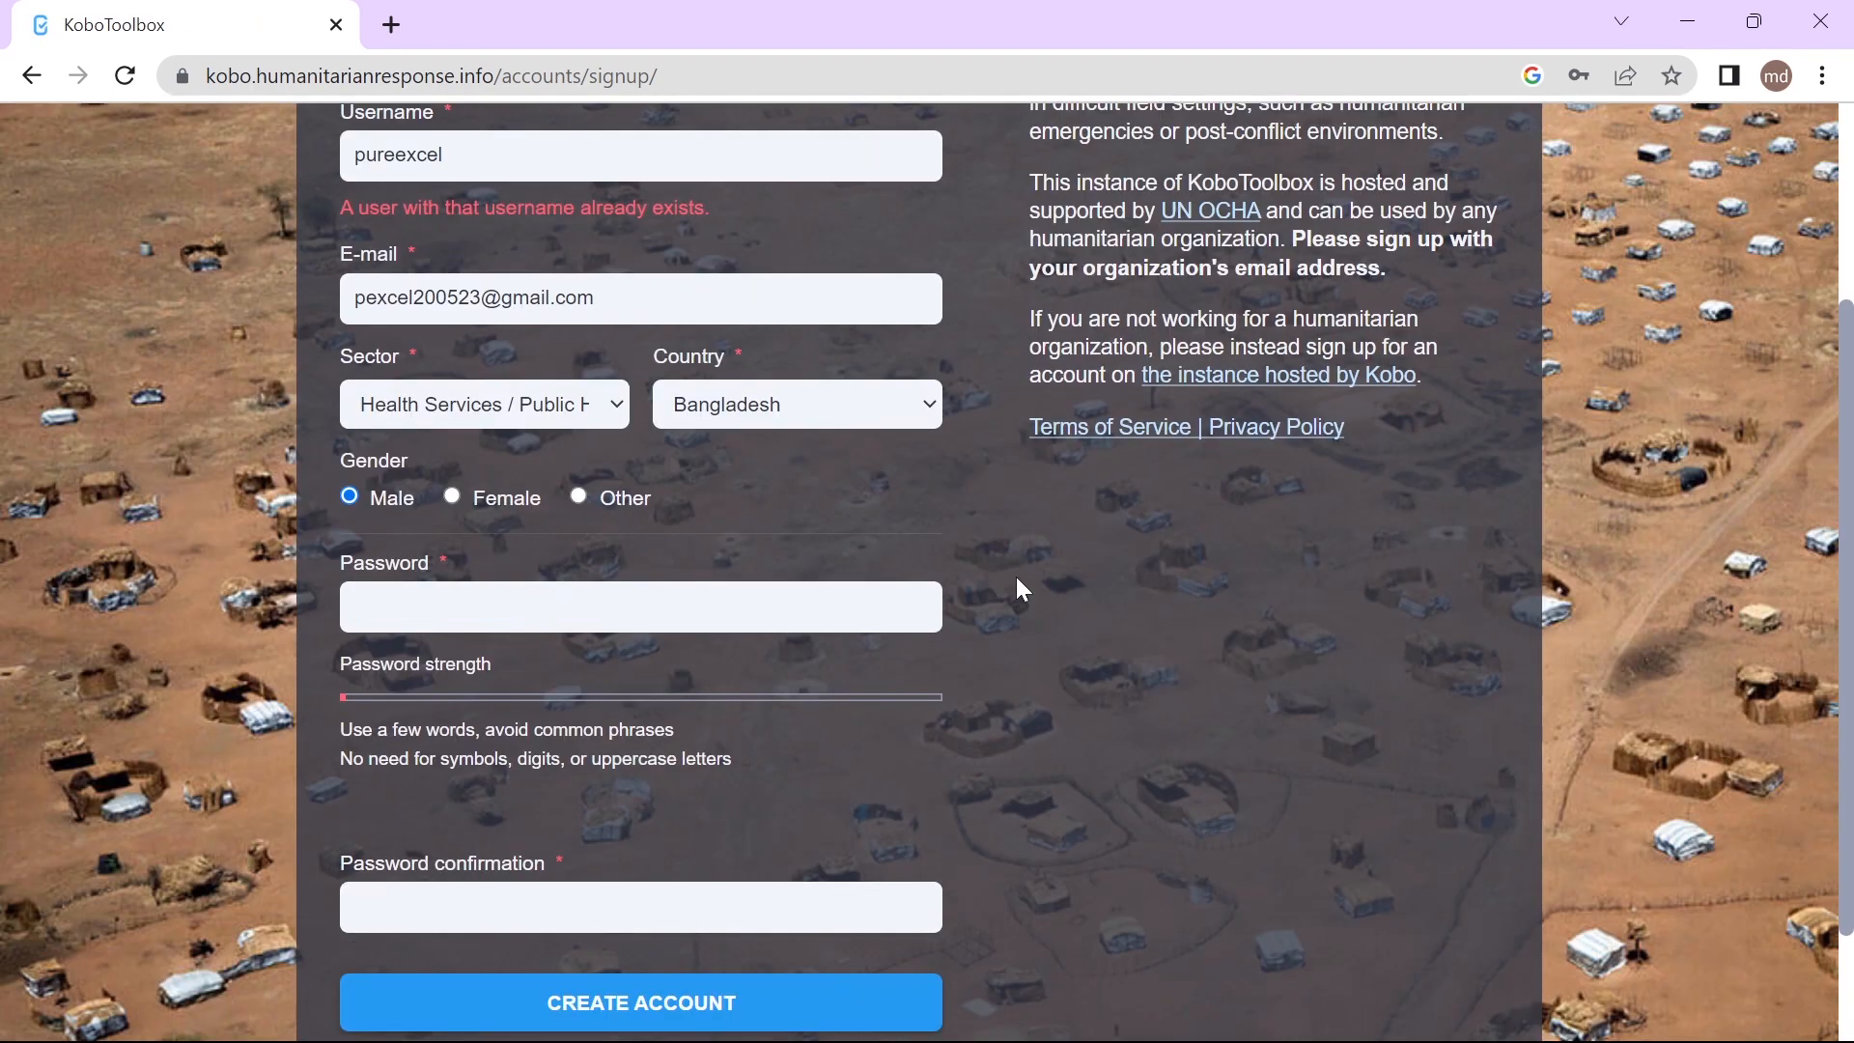
Change the username to pureexcel01
{"action": "scroll", "coordinate": [1017, 588], "scroll_direction": "up", "scroll_amount": 3}
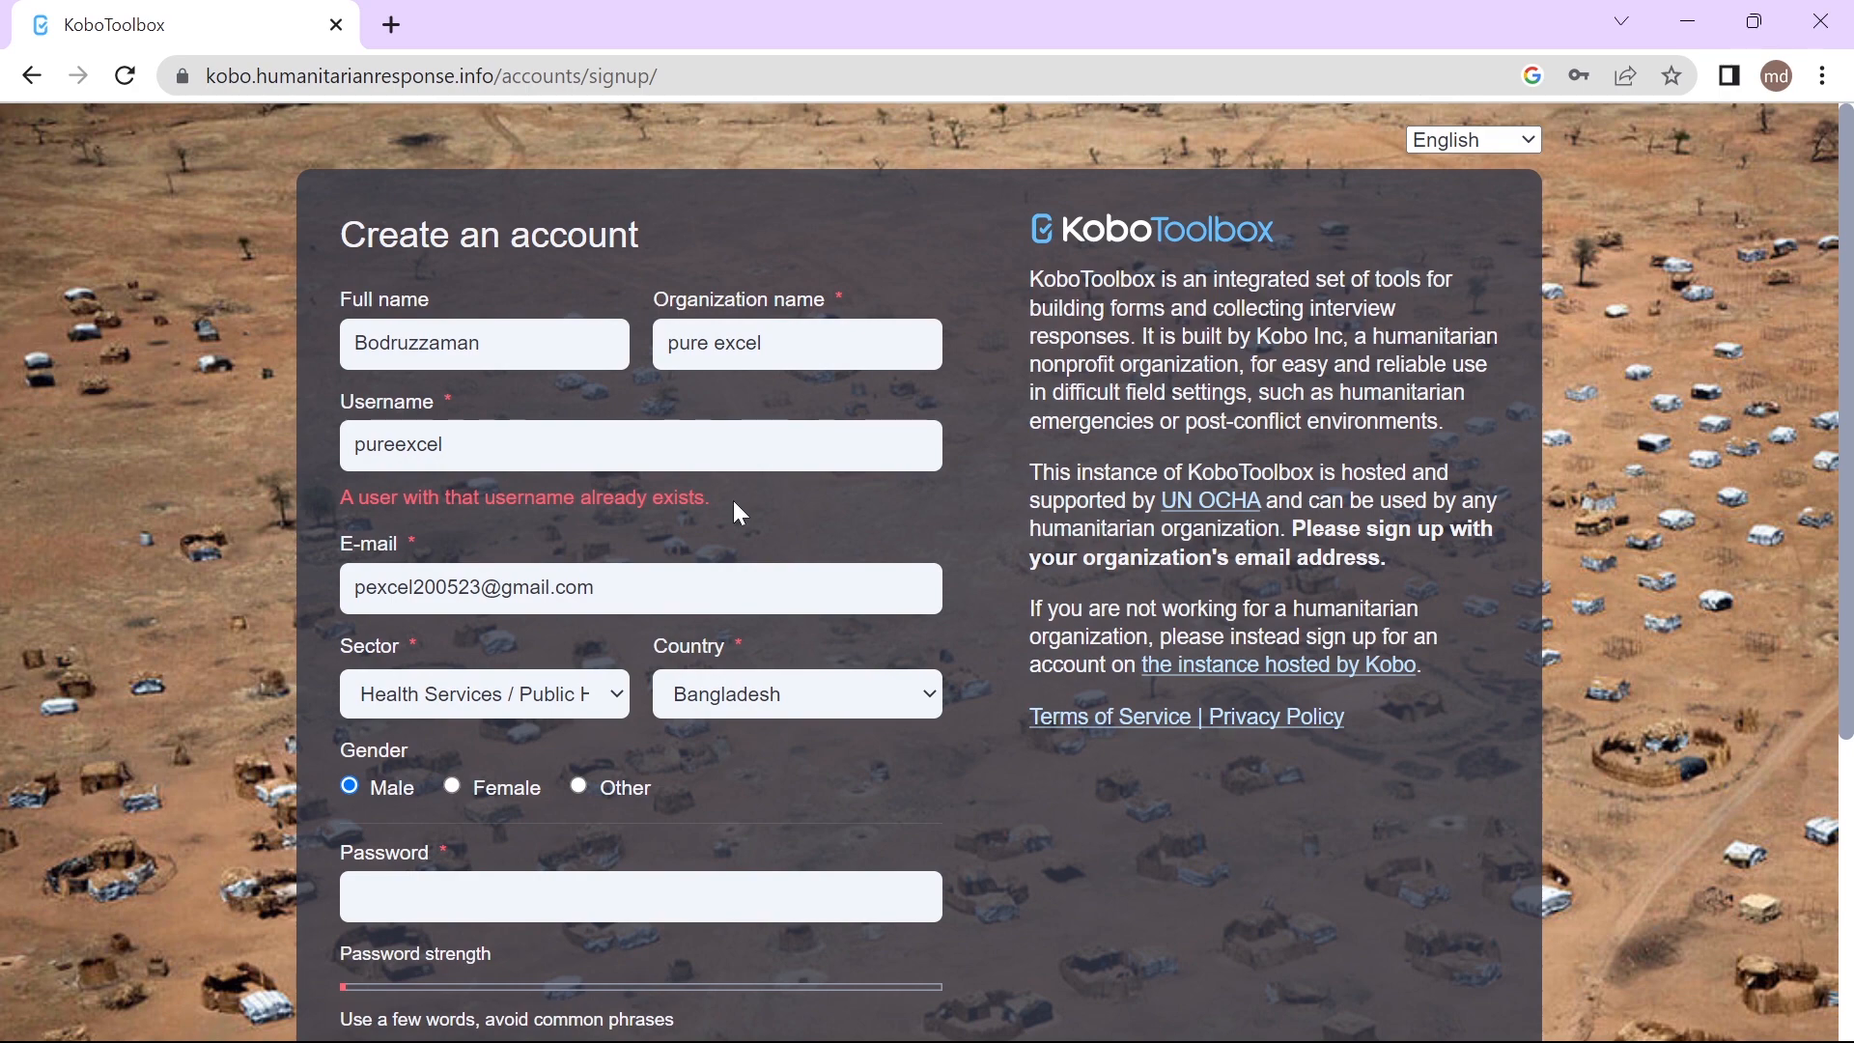
{"action": "left_click", "coordinate": [443, 445]}
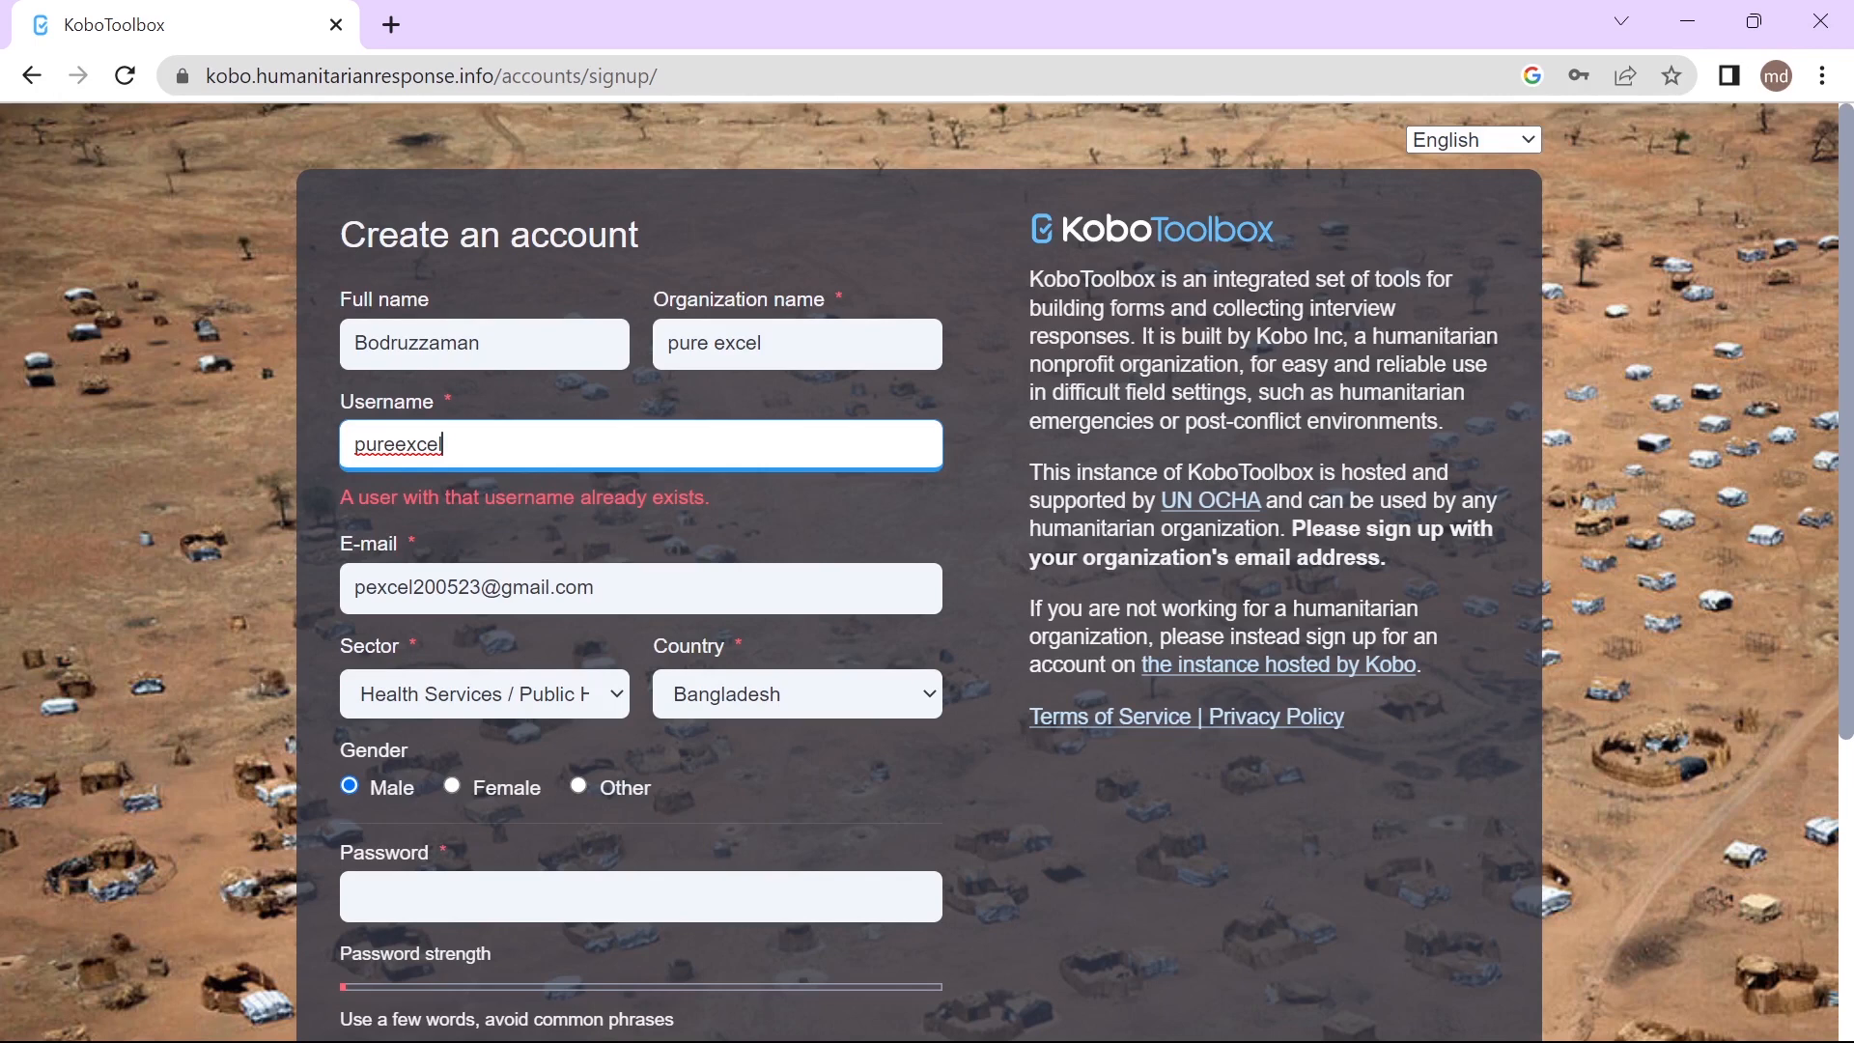
{"action": "type", "text": "01"}
Fill in the account password and its confirmation again, and submit the registration
{"action": "scroll", "coordinate": [1067, 754], "scroll_direction": "down", "scroll_amount": 2}
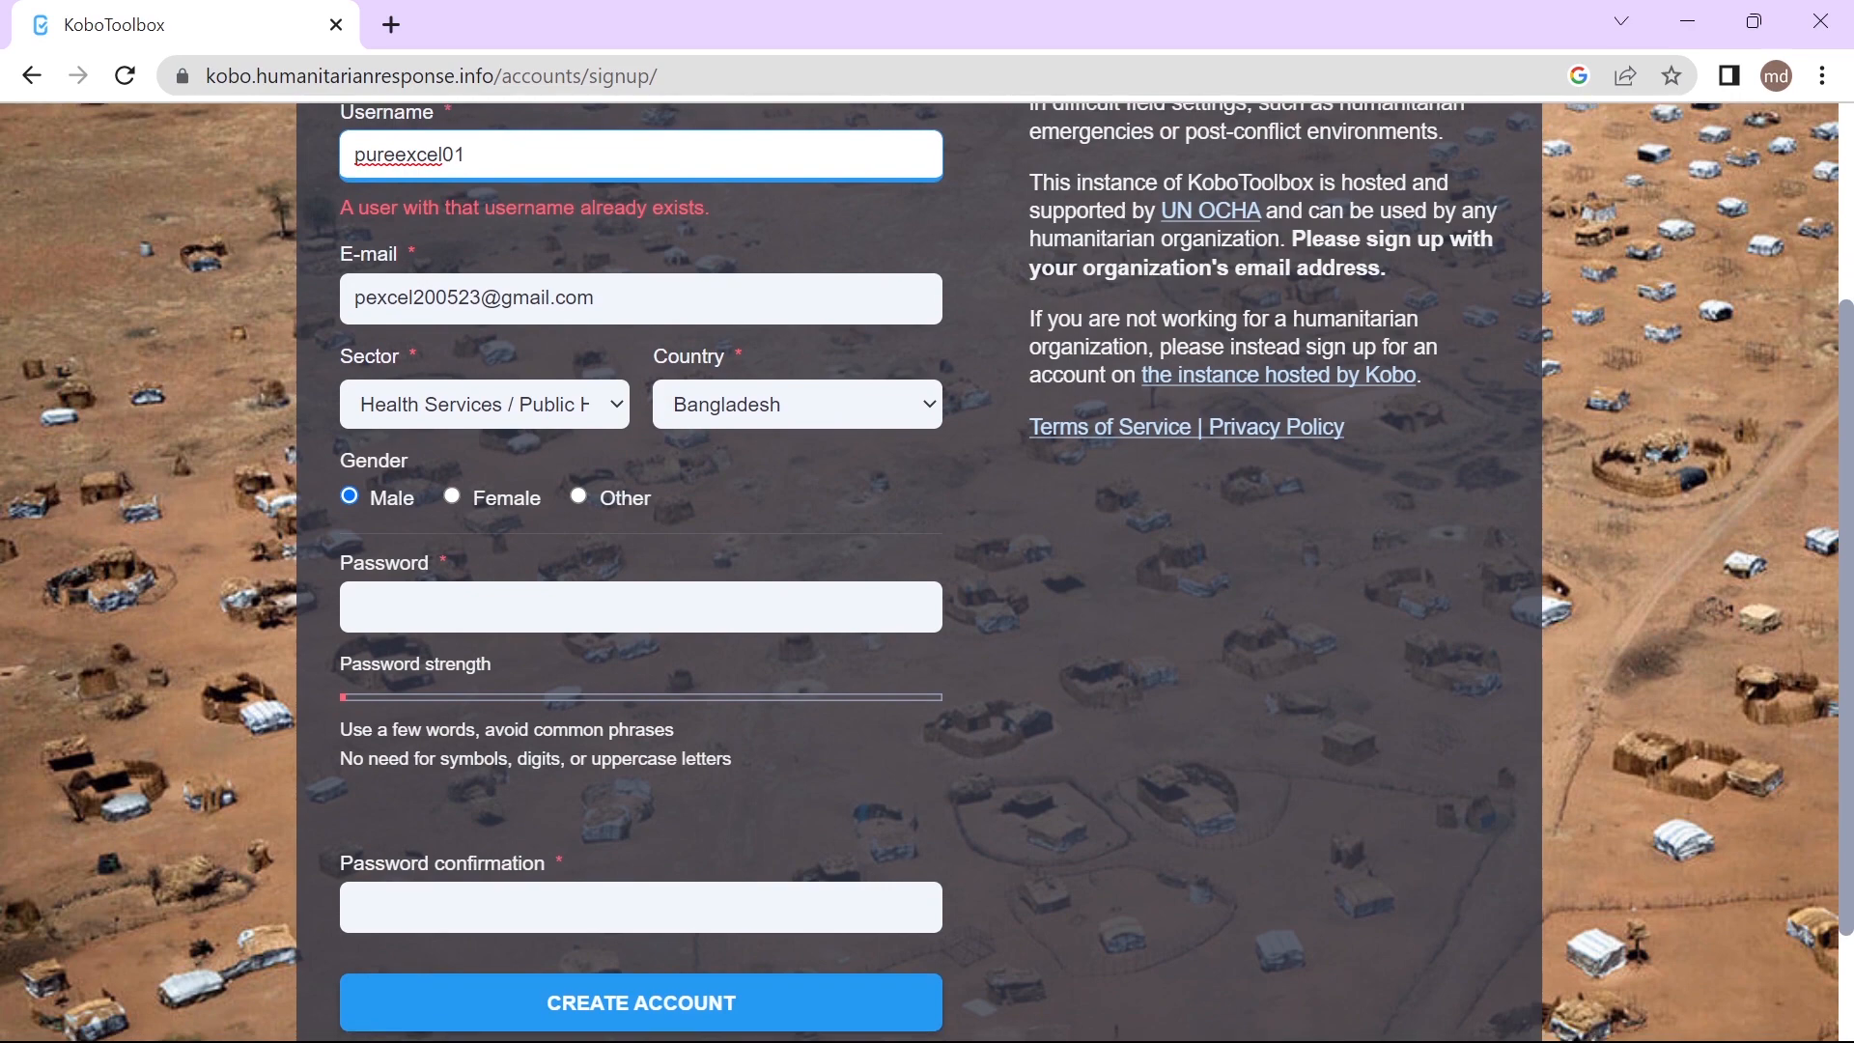
{"action": "left_click", "coordinate": [666, 606]}
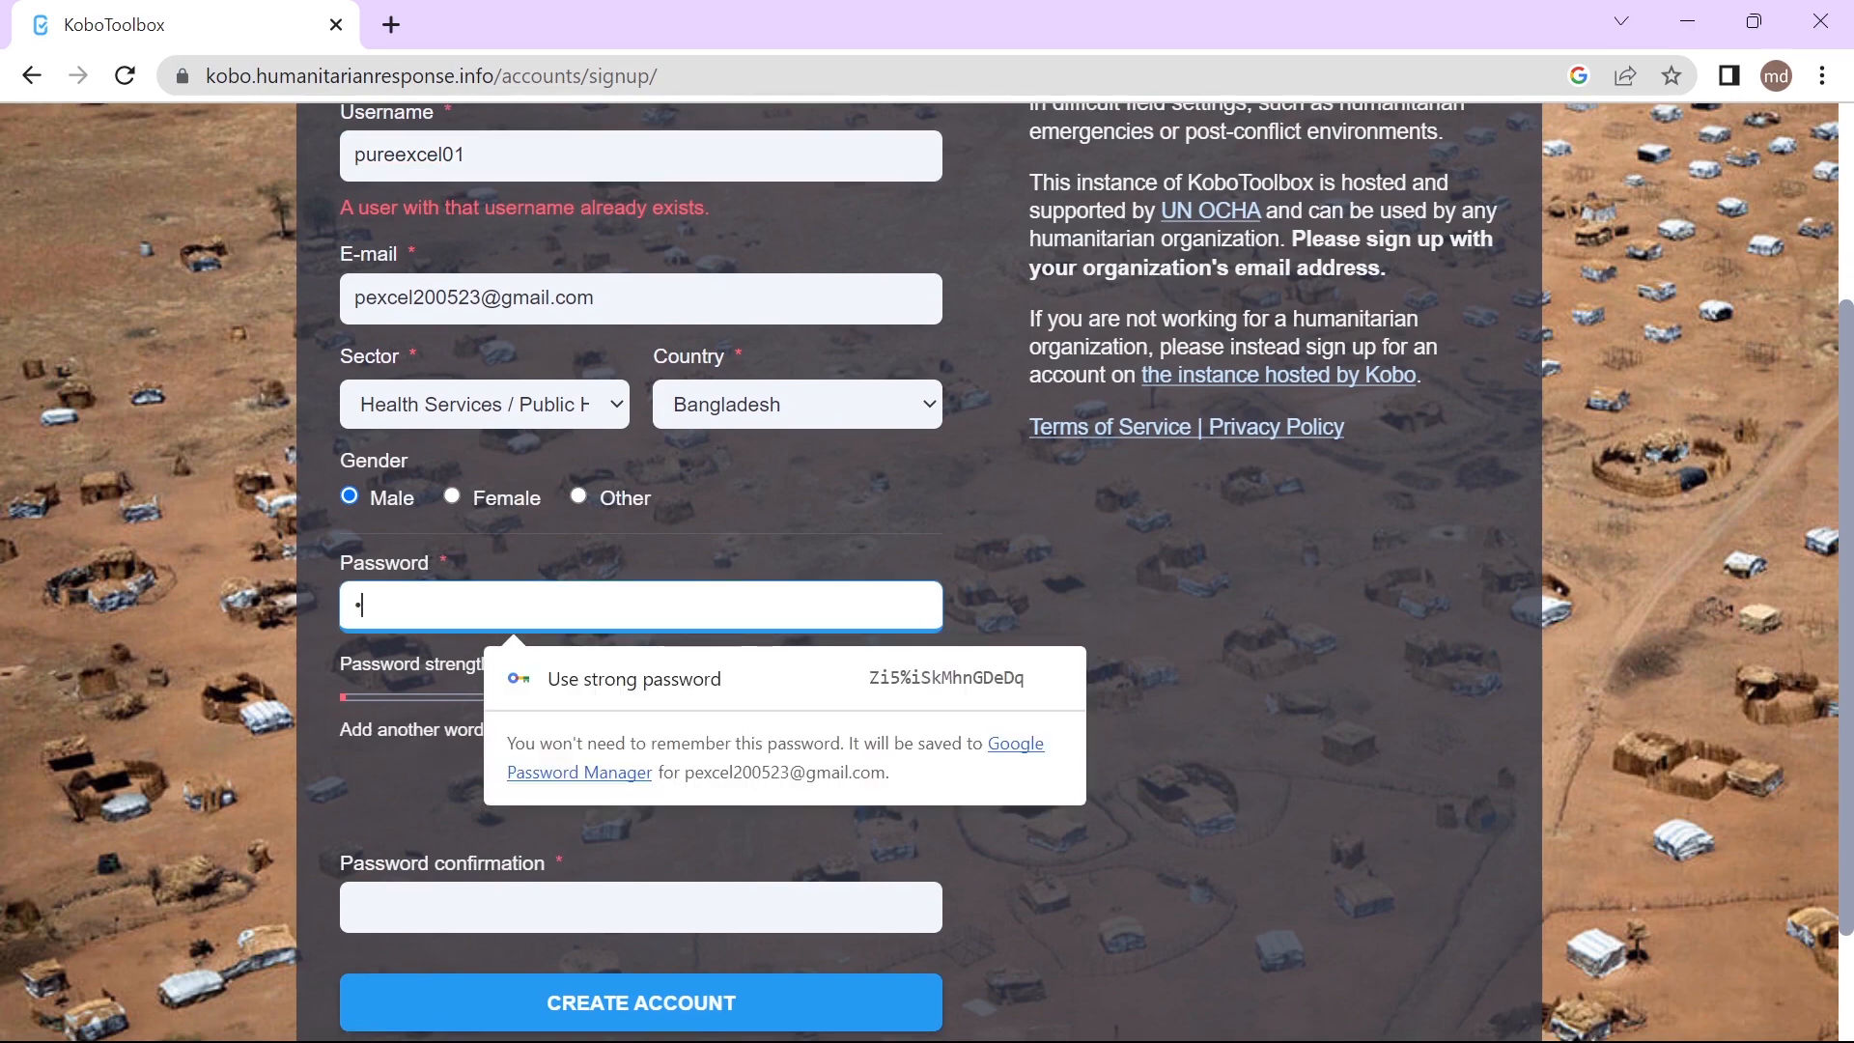
{"action": "left_click", "coordinate": [634, 678]}
{"action": "left_click", "coordinate": [755, 886]}
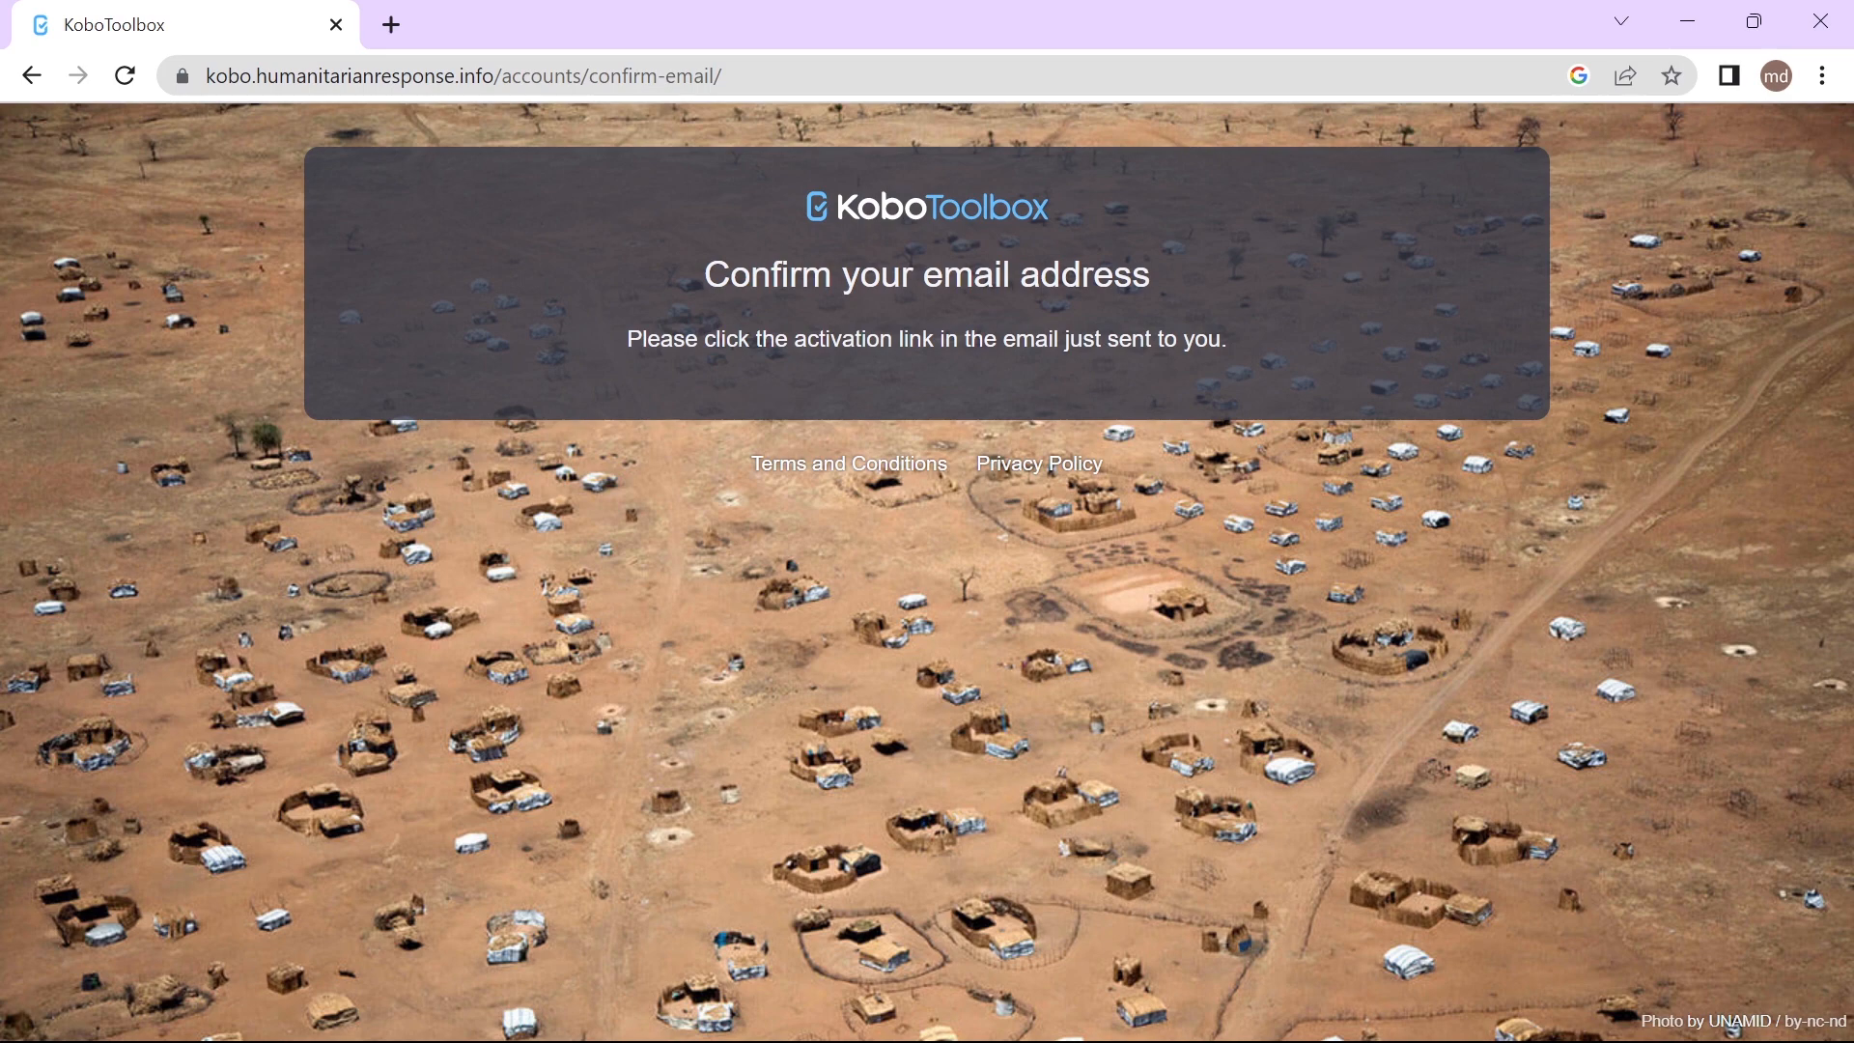
Open Gmail in a new tab, follow the activation link in the KoboToolbox message, and confirm the e-mail address
{"action": "left_click", "coordinate": [390, 24]}
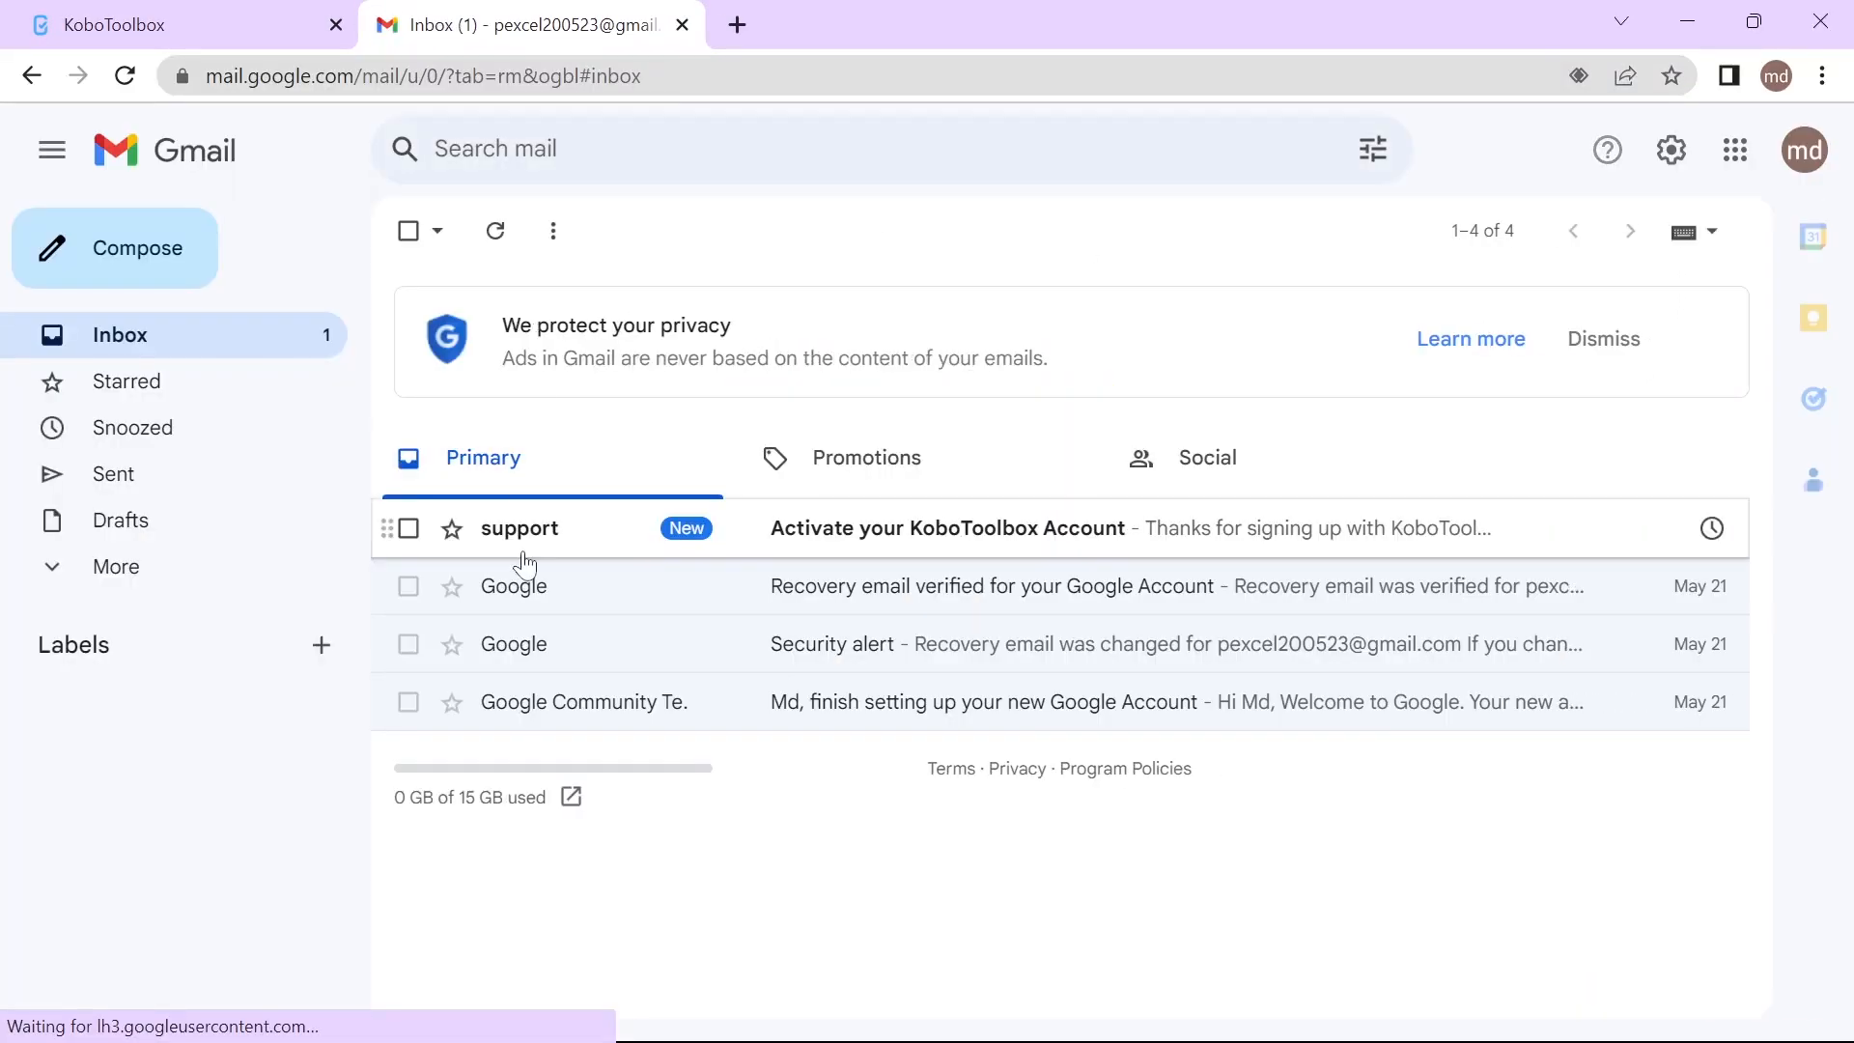
{"action": "left_click", "coordinate": [924, 531]}
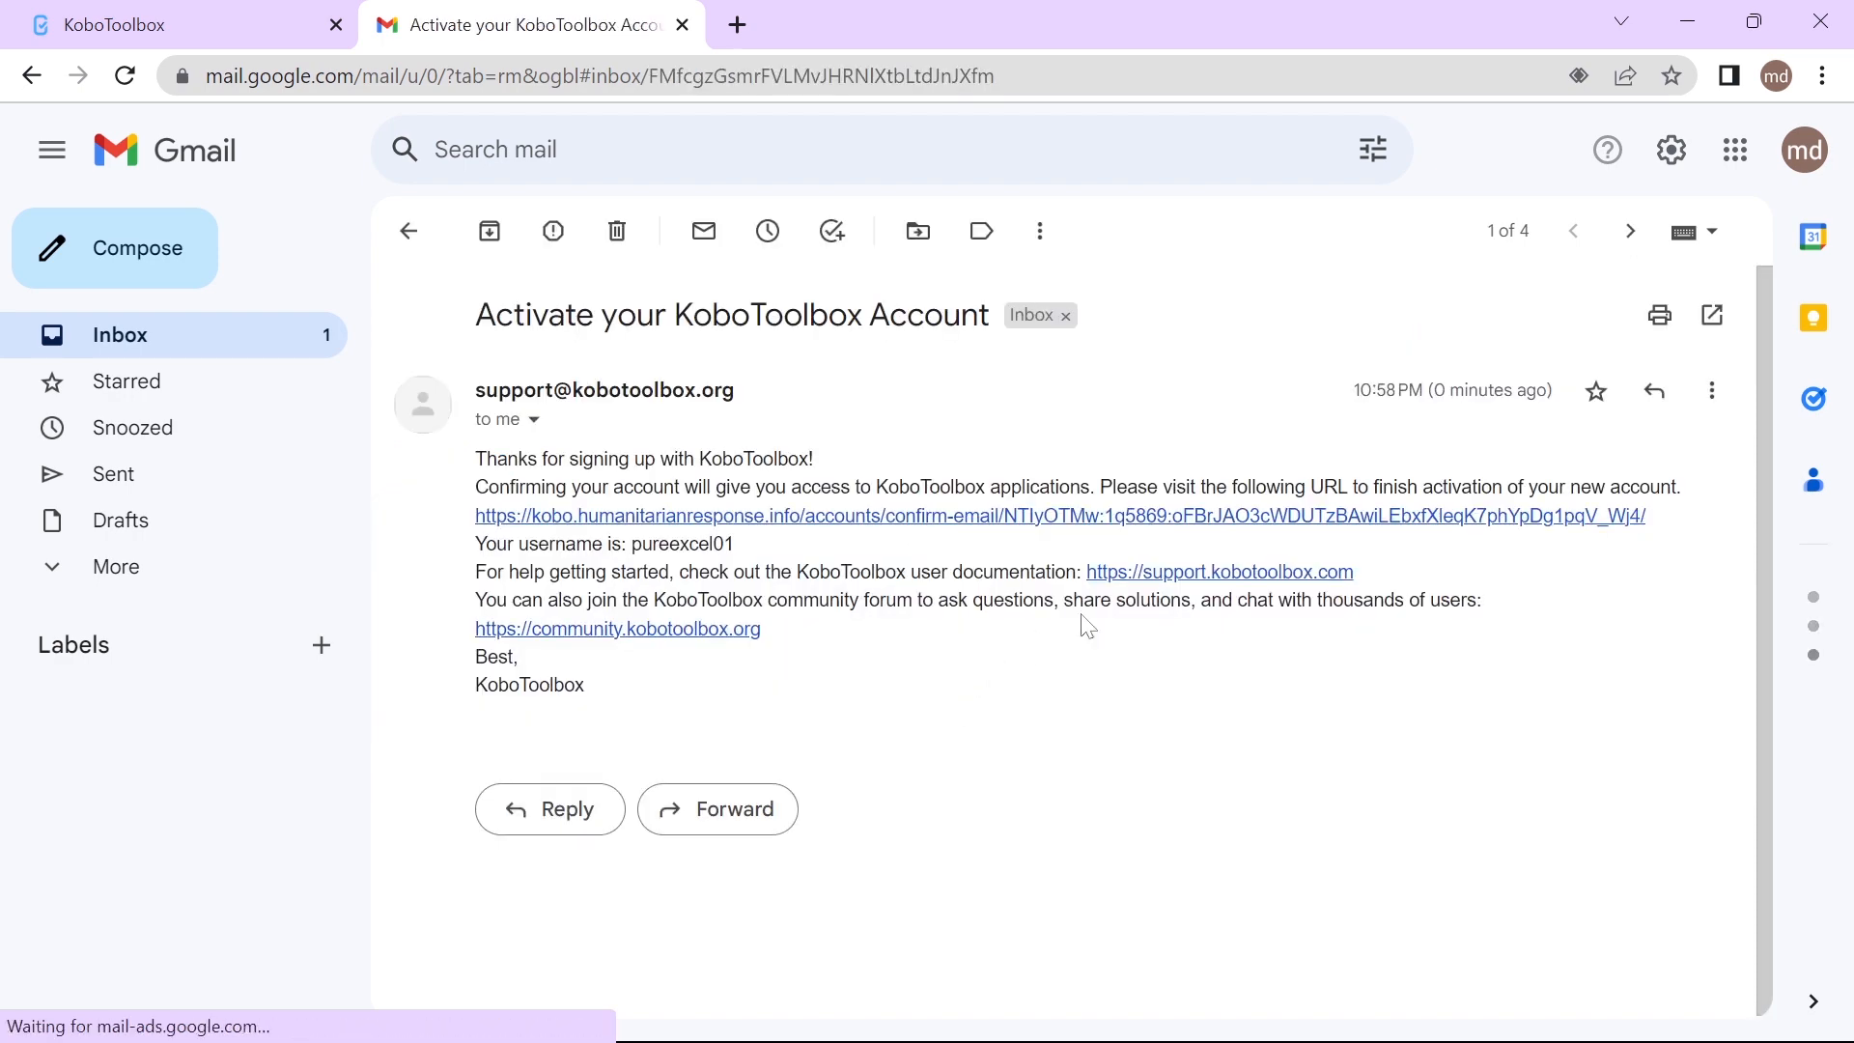
{"action": "left_click", "coordinate": [1126, 515]}
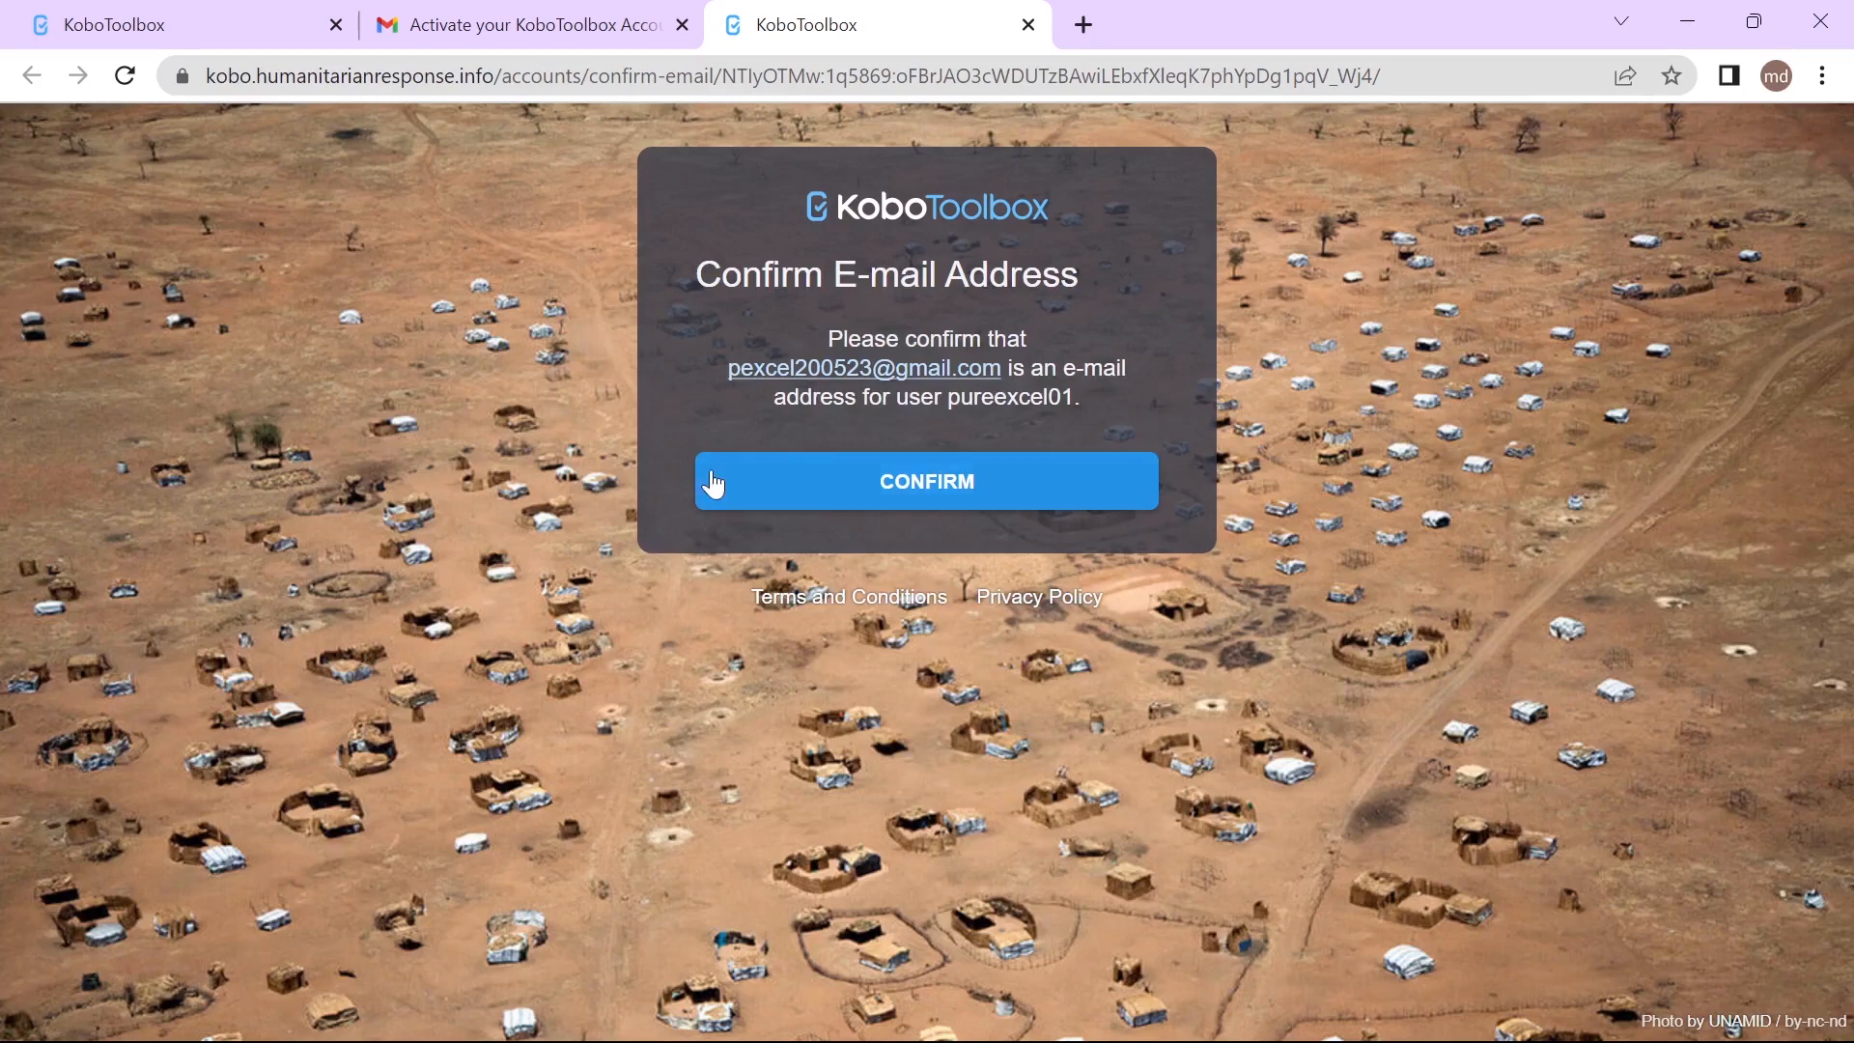
{"action": "left_click", "coordinate": [831, 491]}
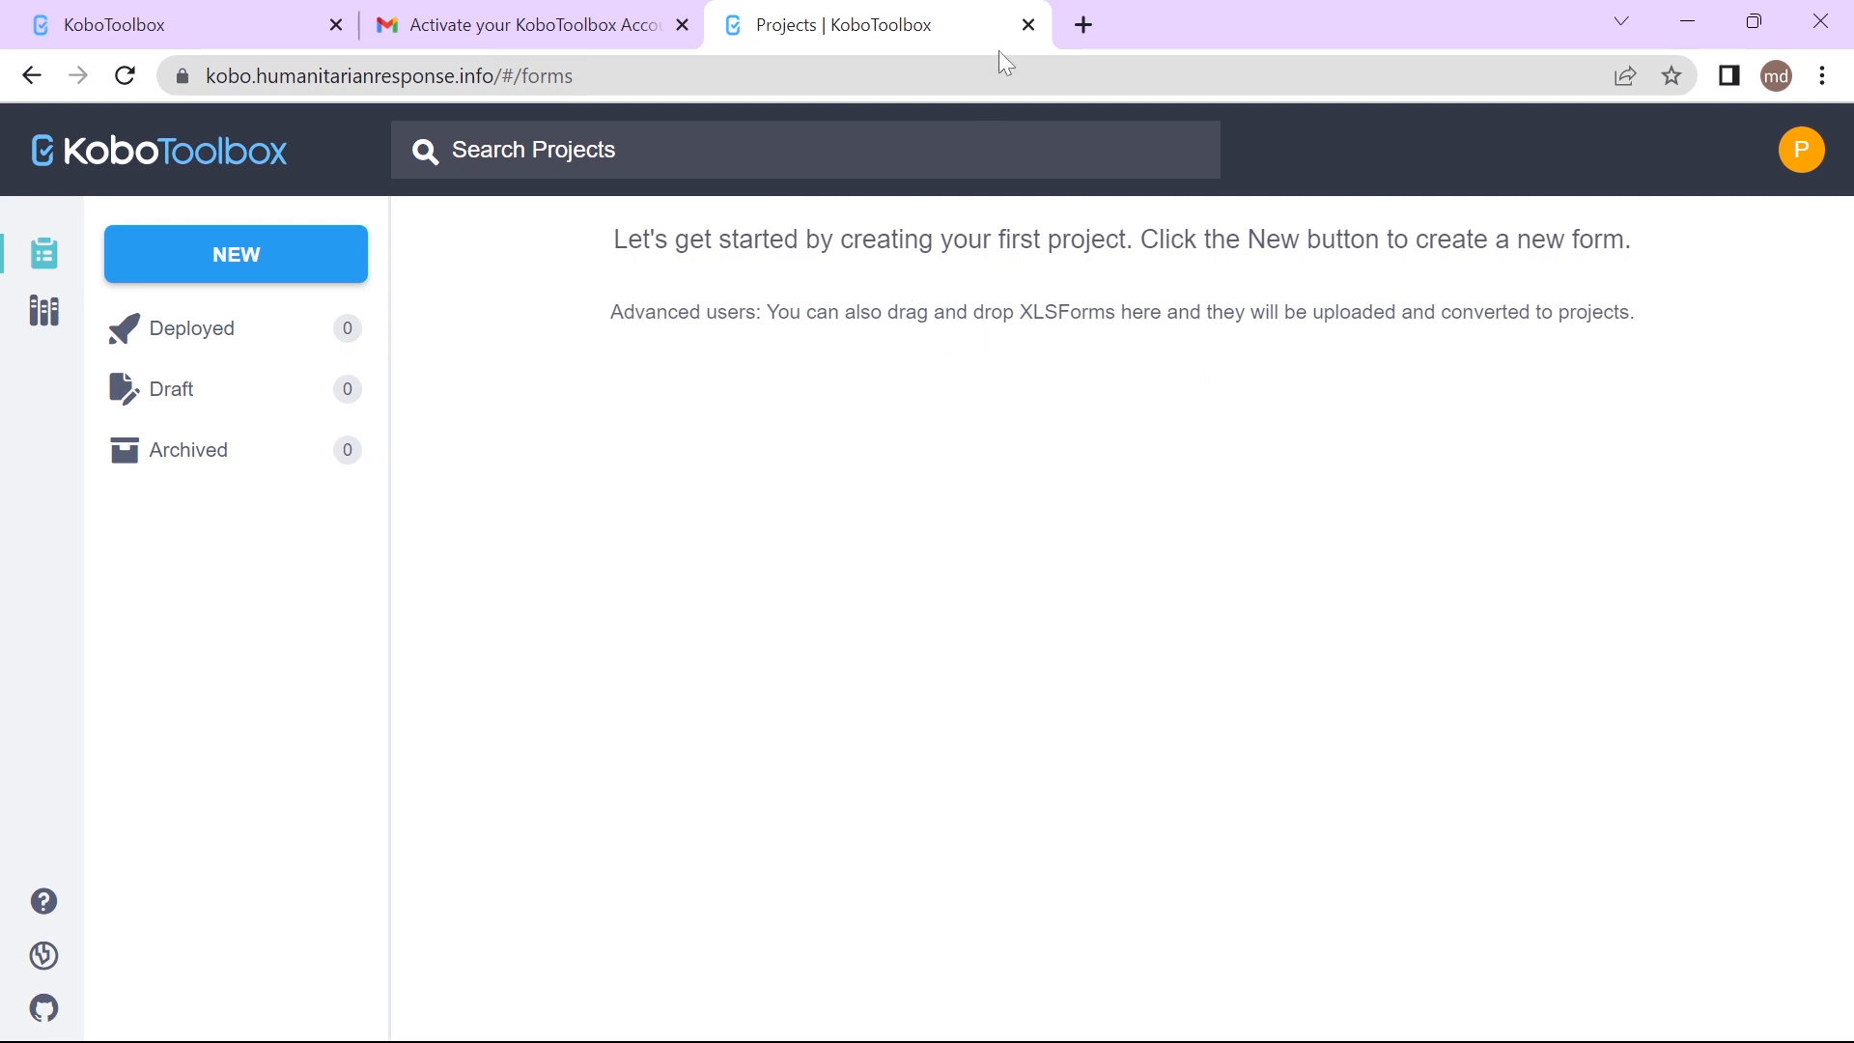
Close the KoboToolbox projects tab, the Gmail tab and the original sign-up tab
{"action": "left_click", "coordinate": [1029, 24]}
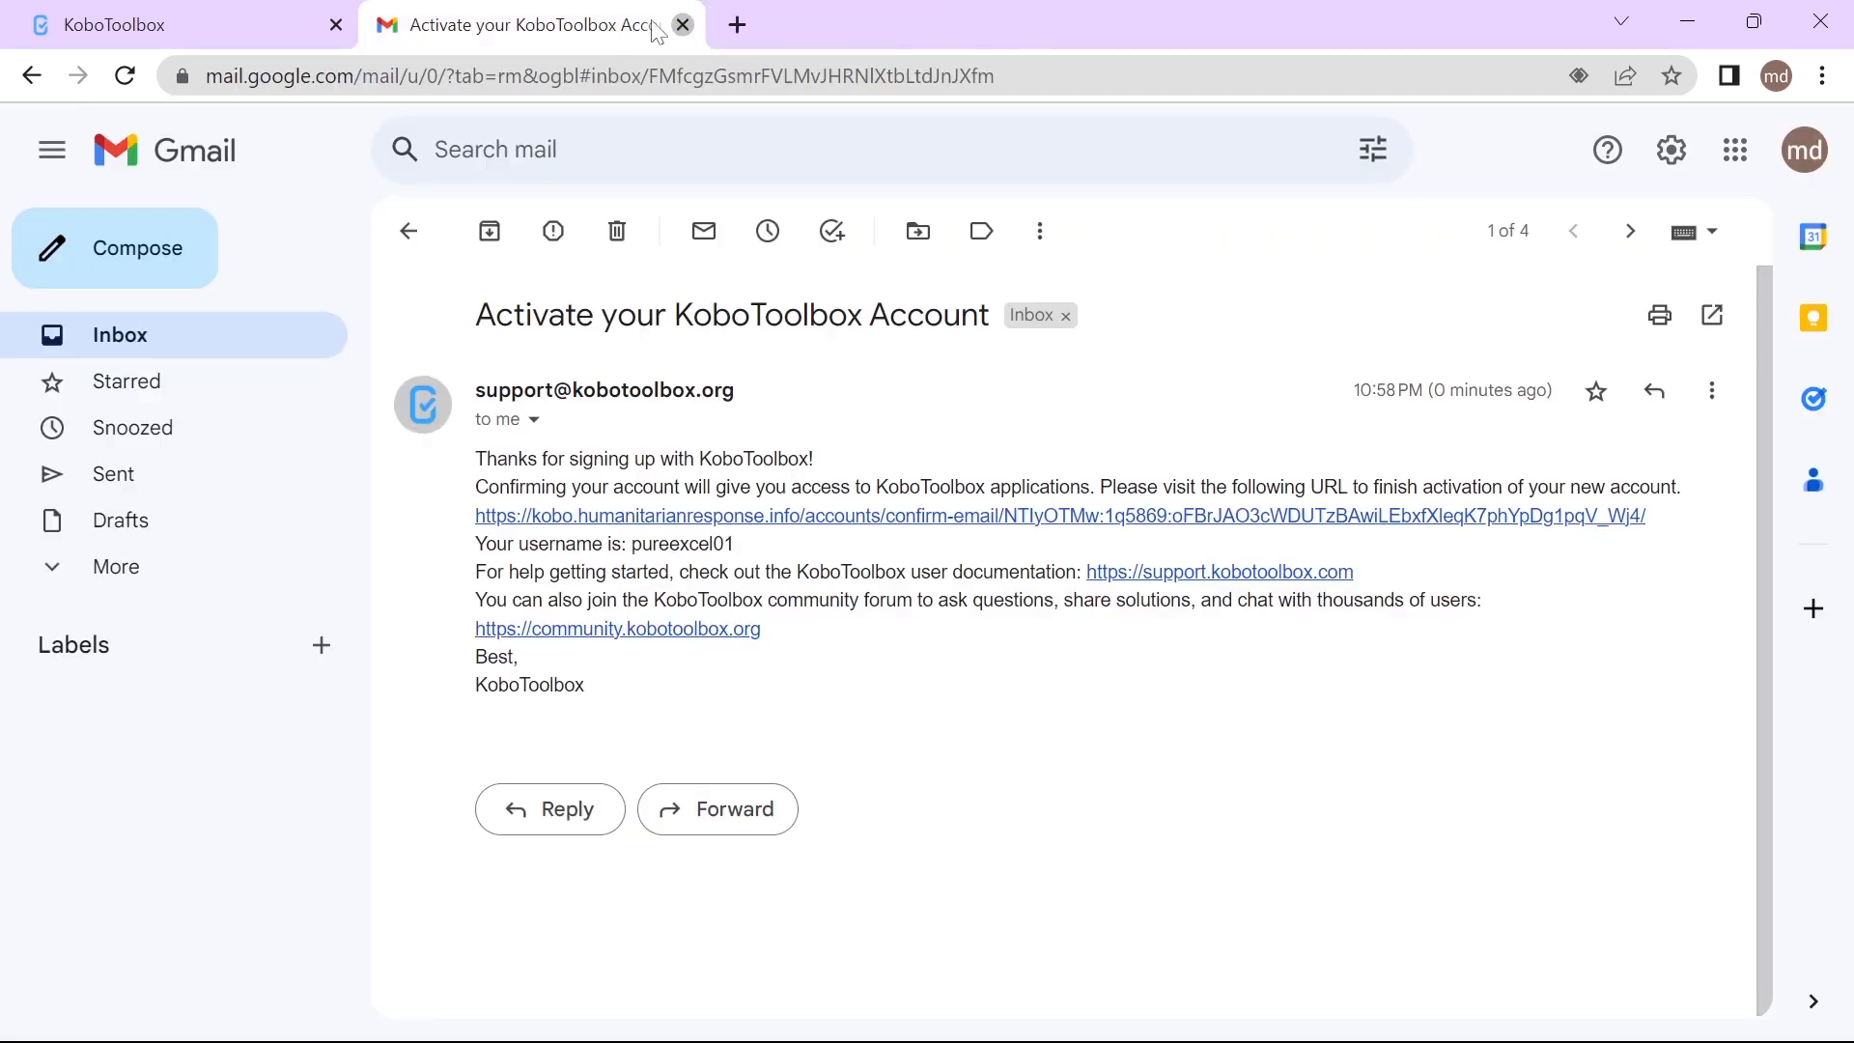
{"action": "left_click", "coordinate": [682, 25]}
{"action": "left_click", "coordinate": [336, 26]}
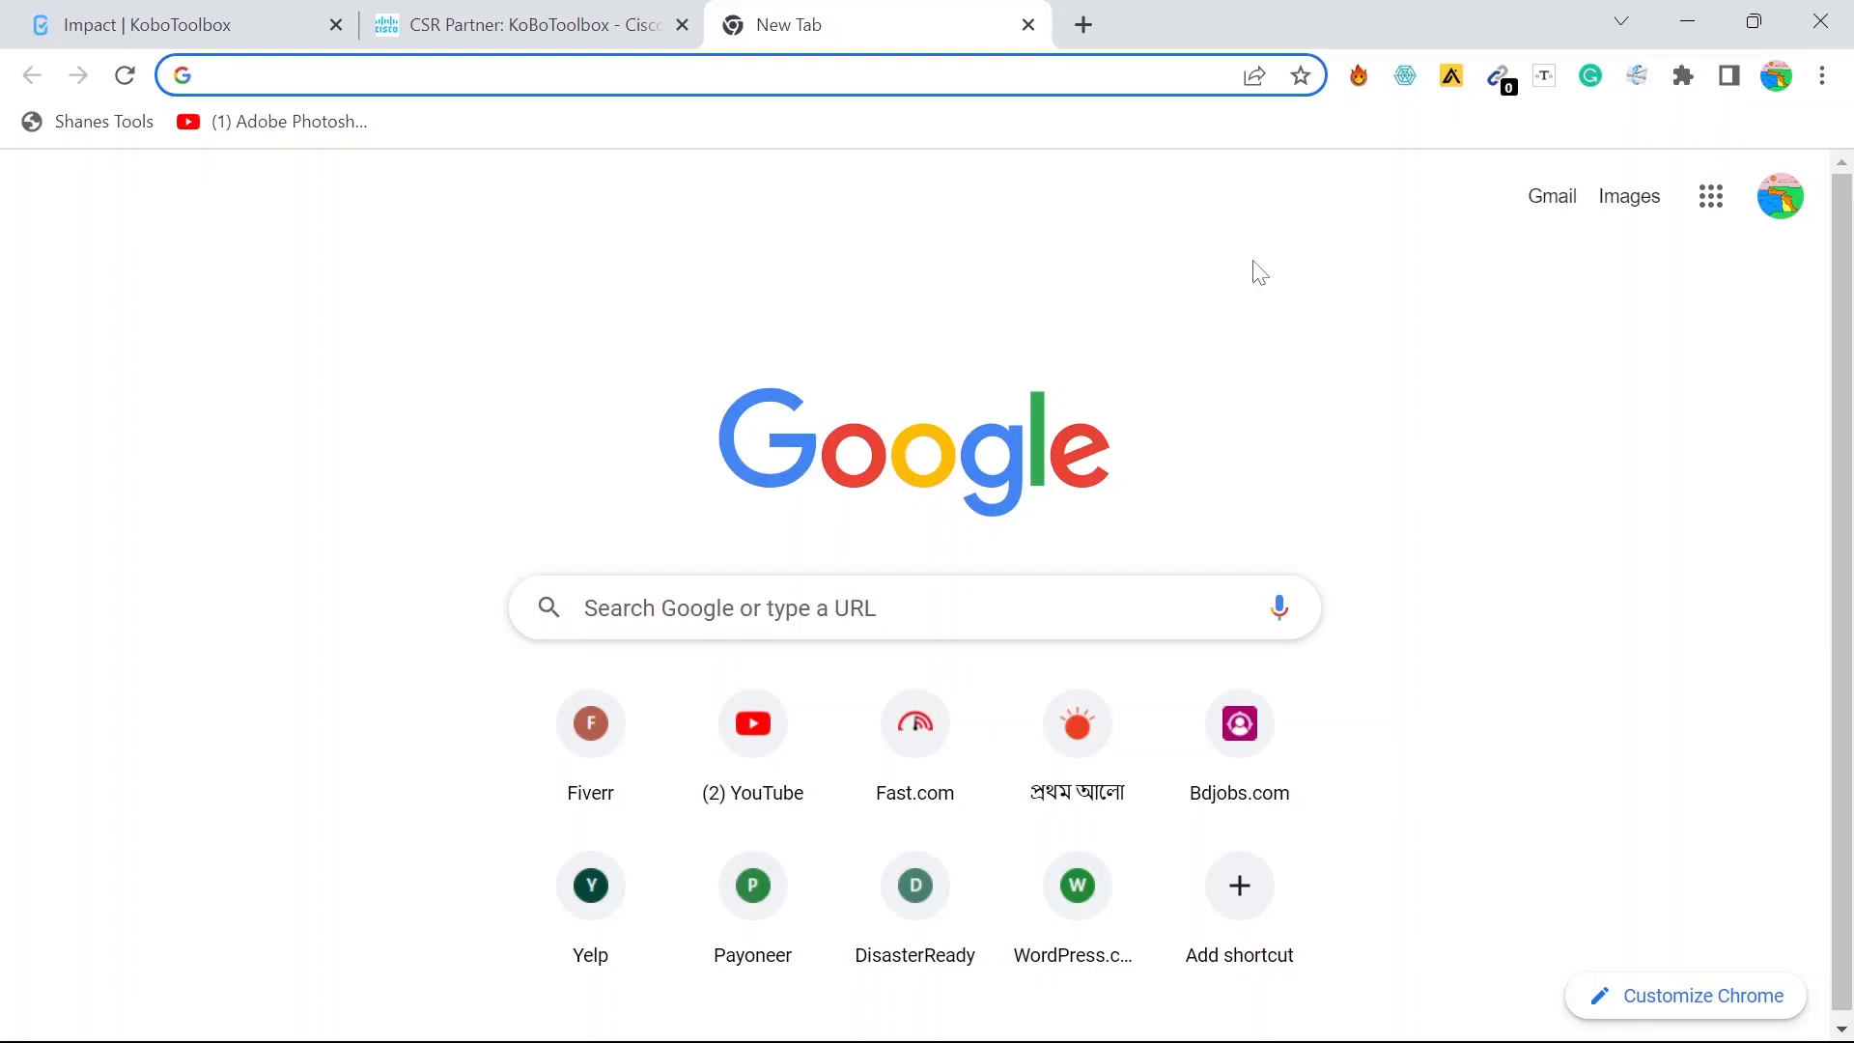
Search for kobo.humanitarianresponse from a new tab and reach the KoboToolbox login page
{"action": "type", "text": "kobo"}
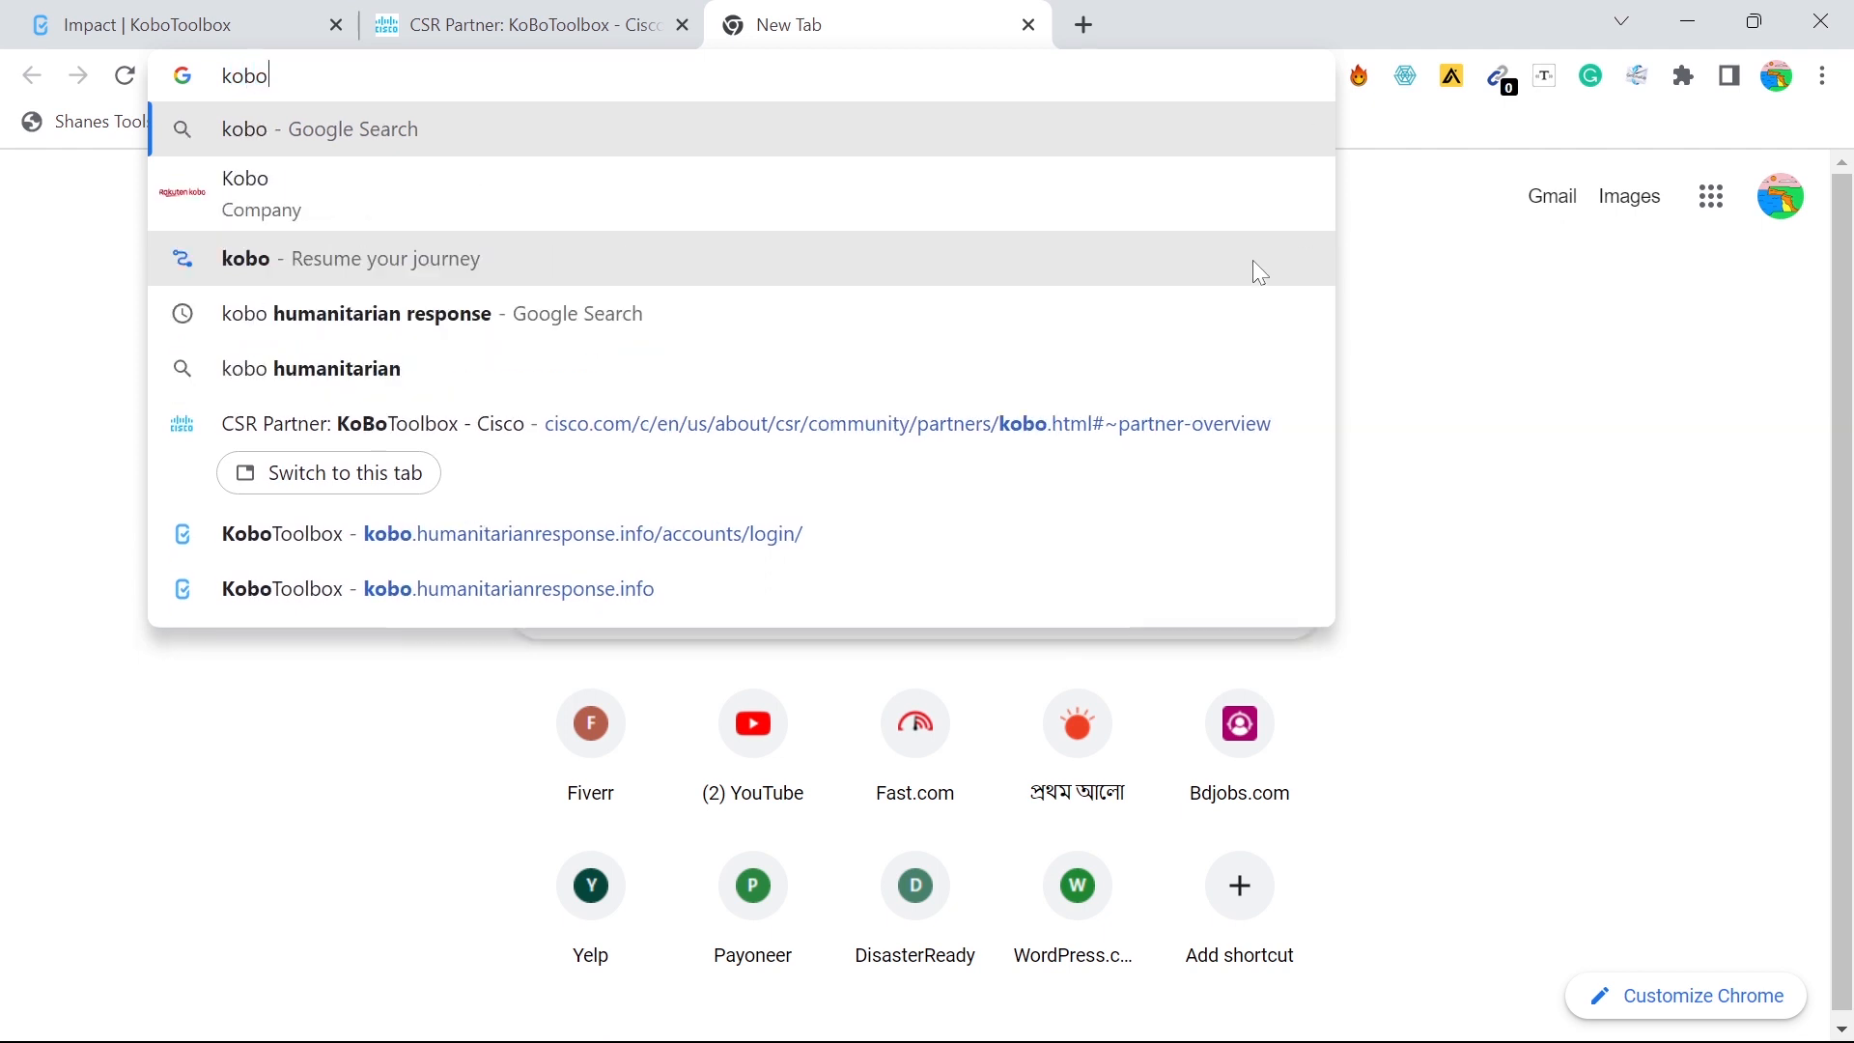
{"action": "type", "text": ".h"}
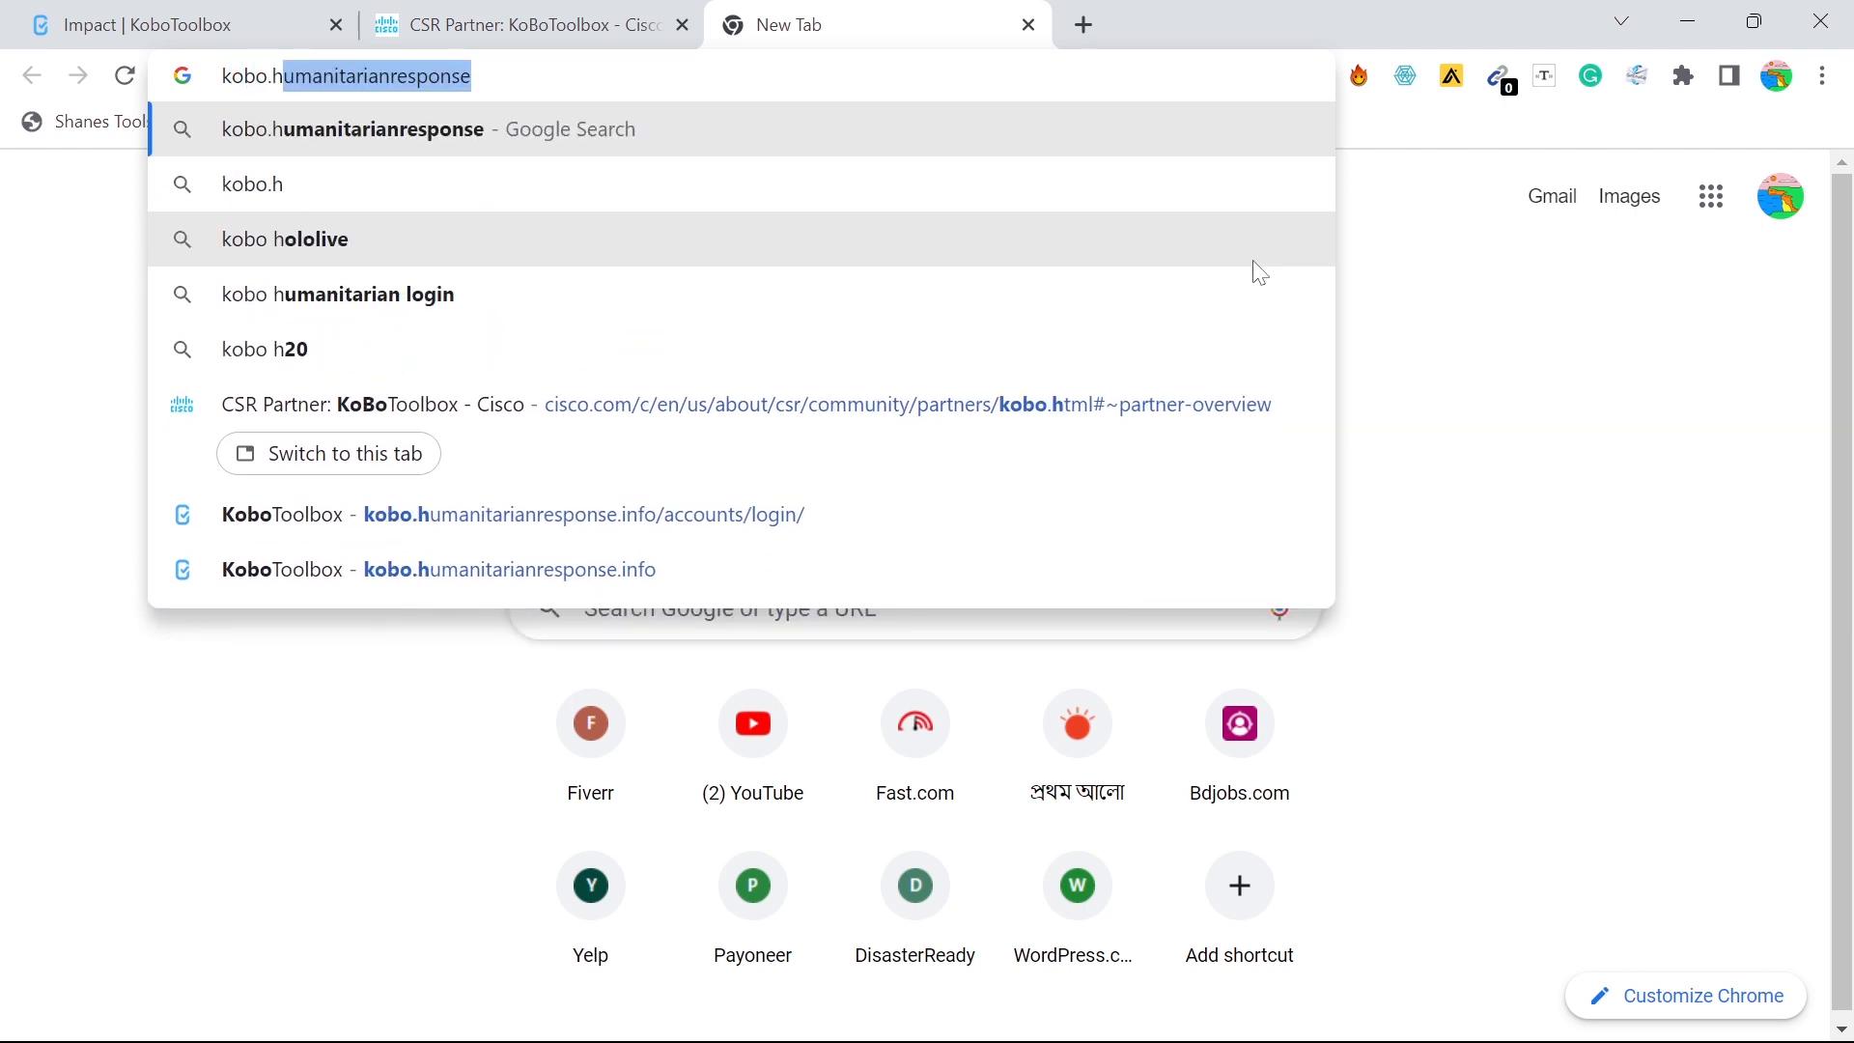
{"action": "key", "text": "Return"}
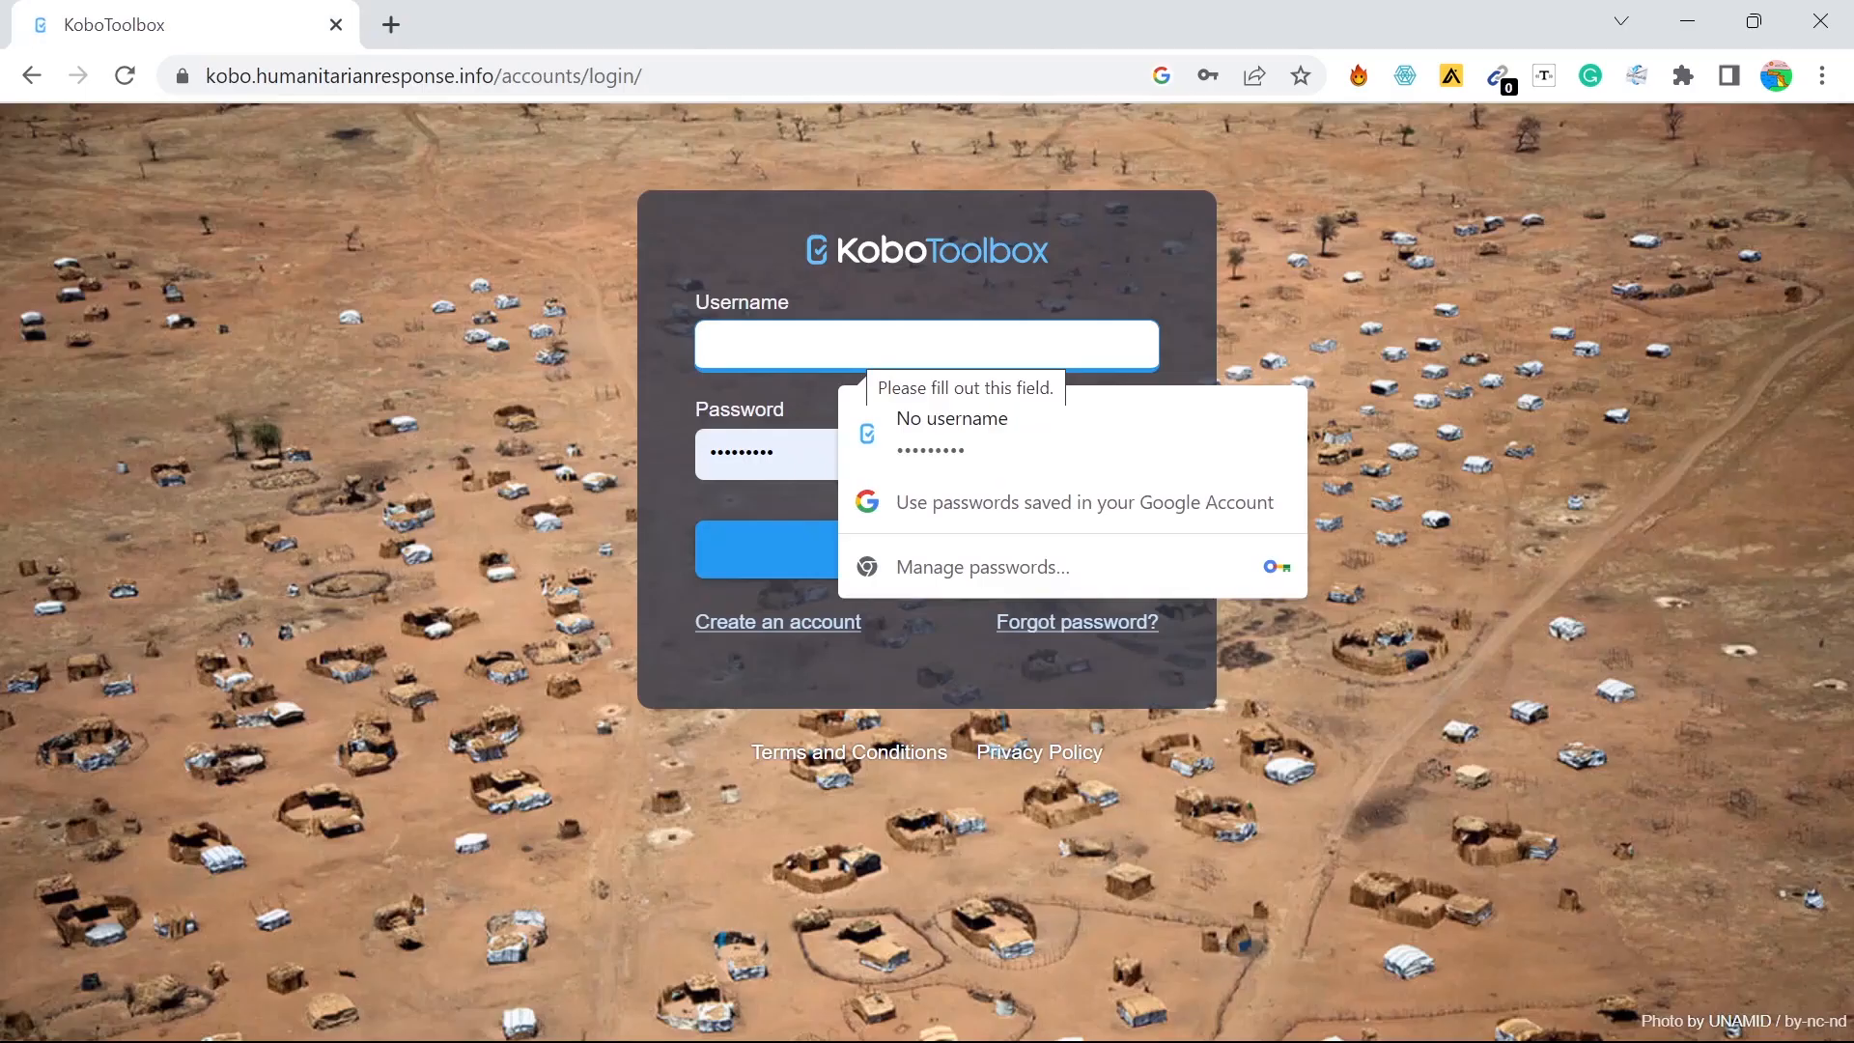
Log in to KoboToolbox with the account username and the account password
{"action": "type", "text": "pure"}
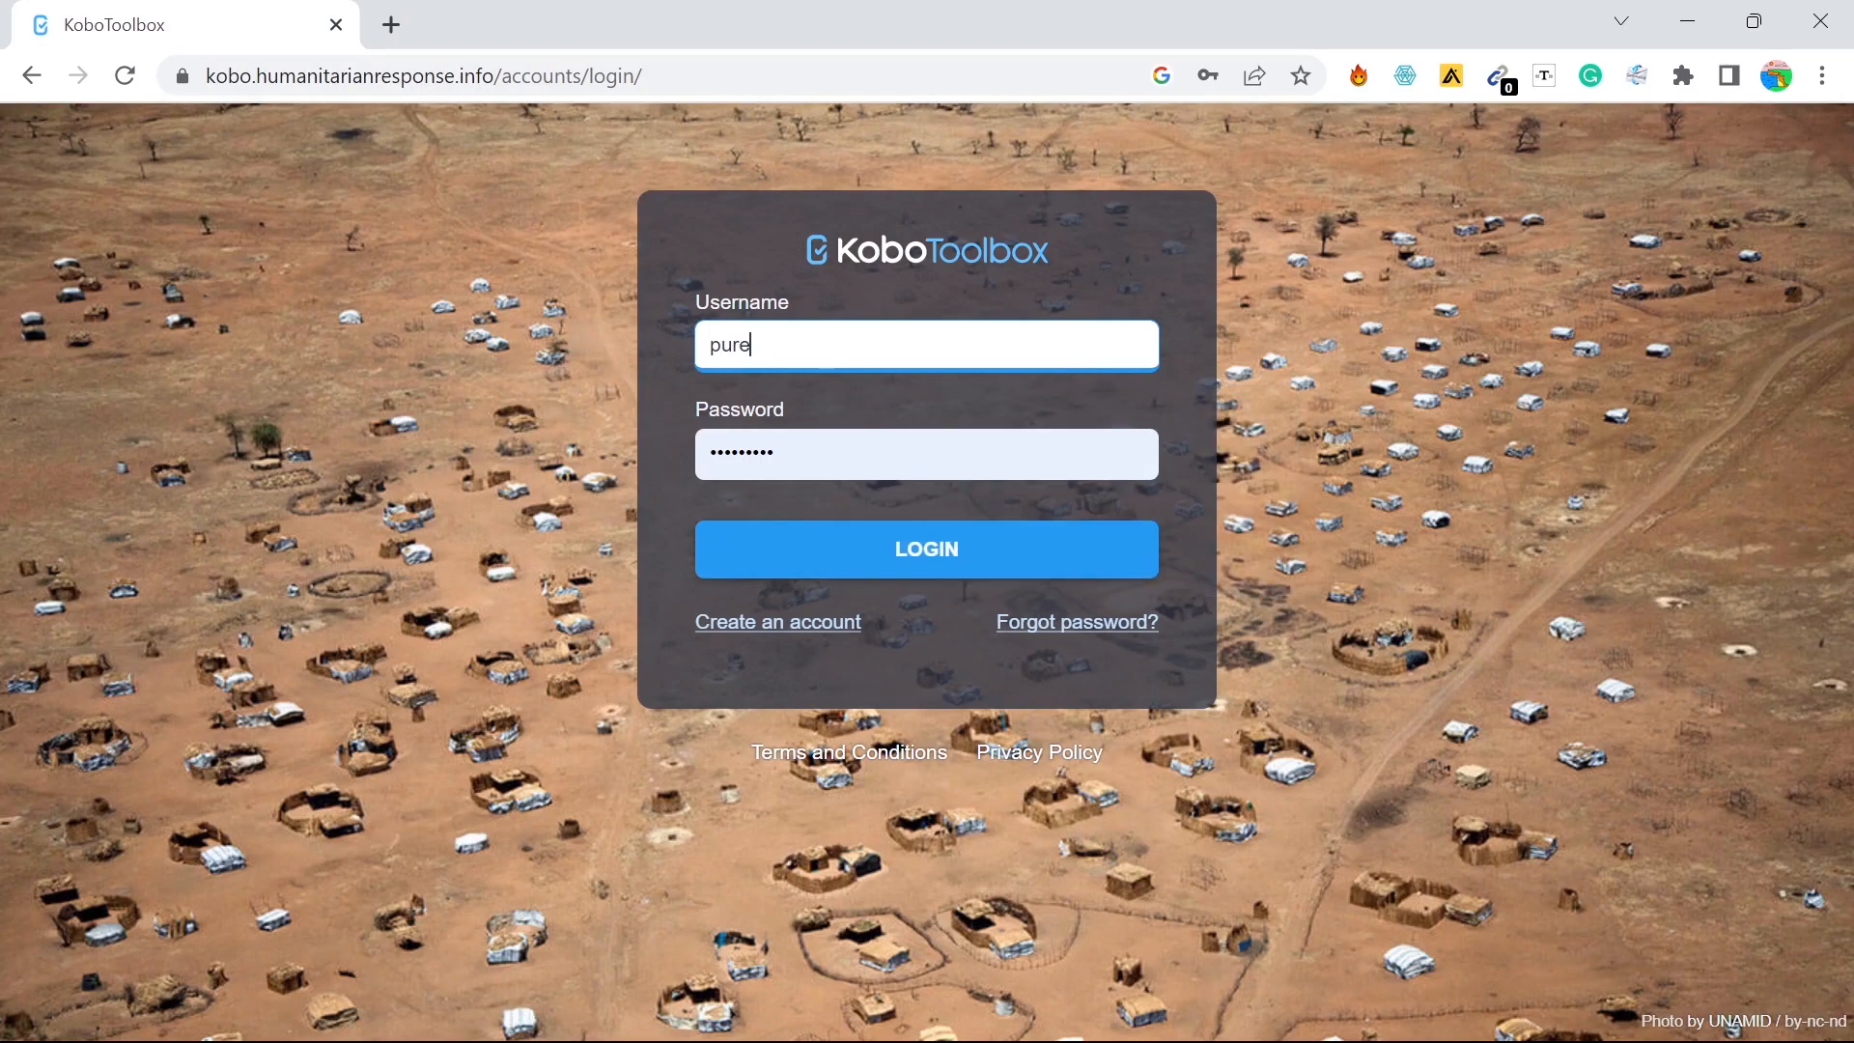
{"action": "type", "text": "excel01"}
{"action": "left_click_drag", "start_coordinate": [798, 467], "coordinate": [461, 411]}
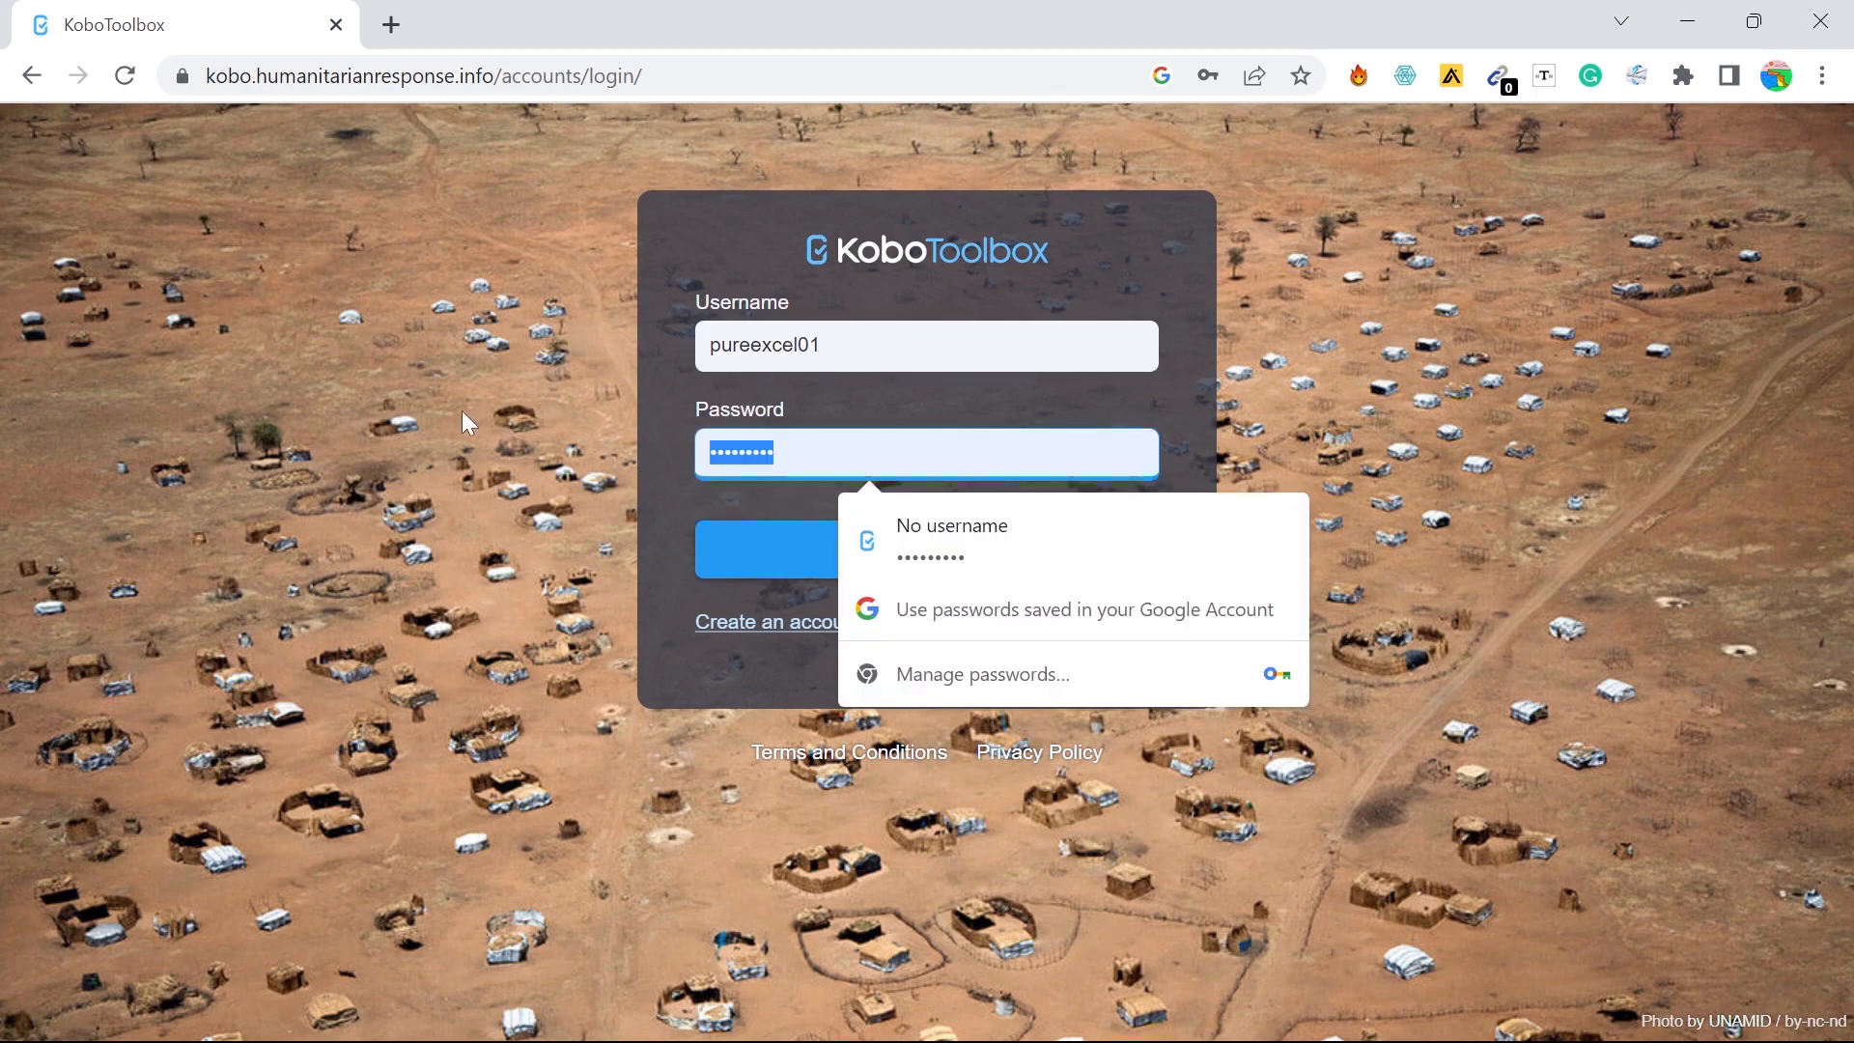
{"action": "type", "text": "•••••"}
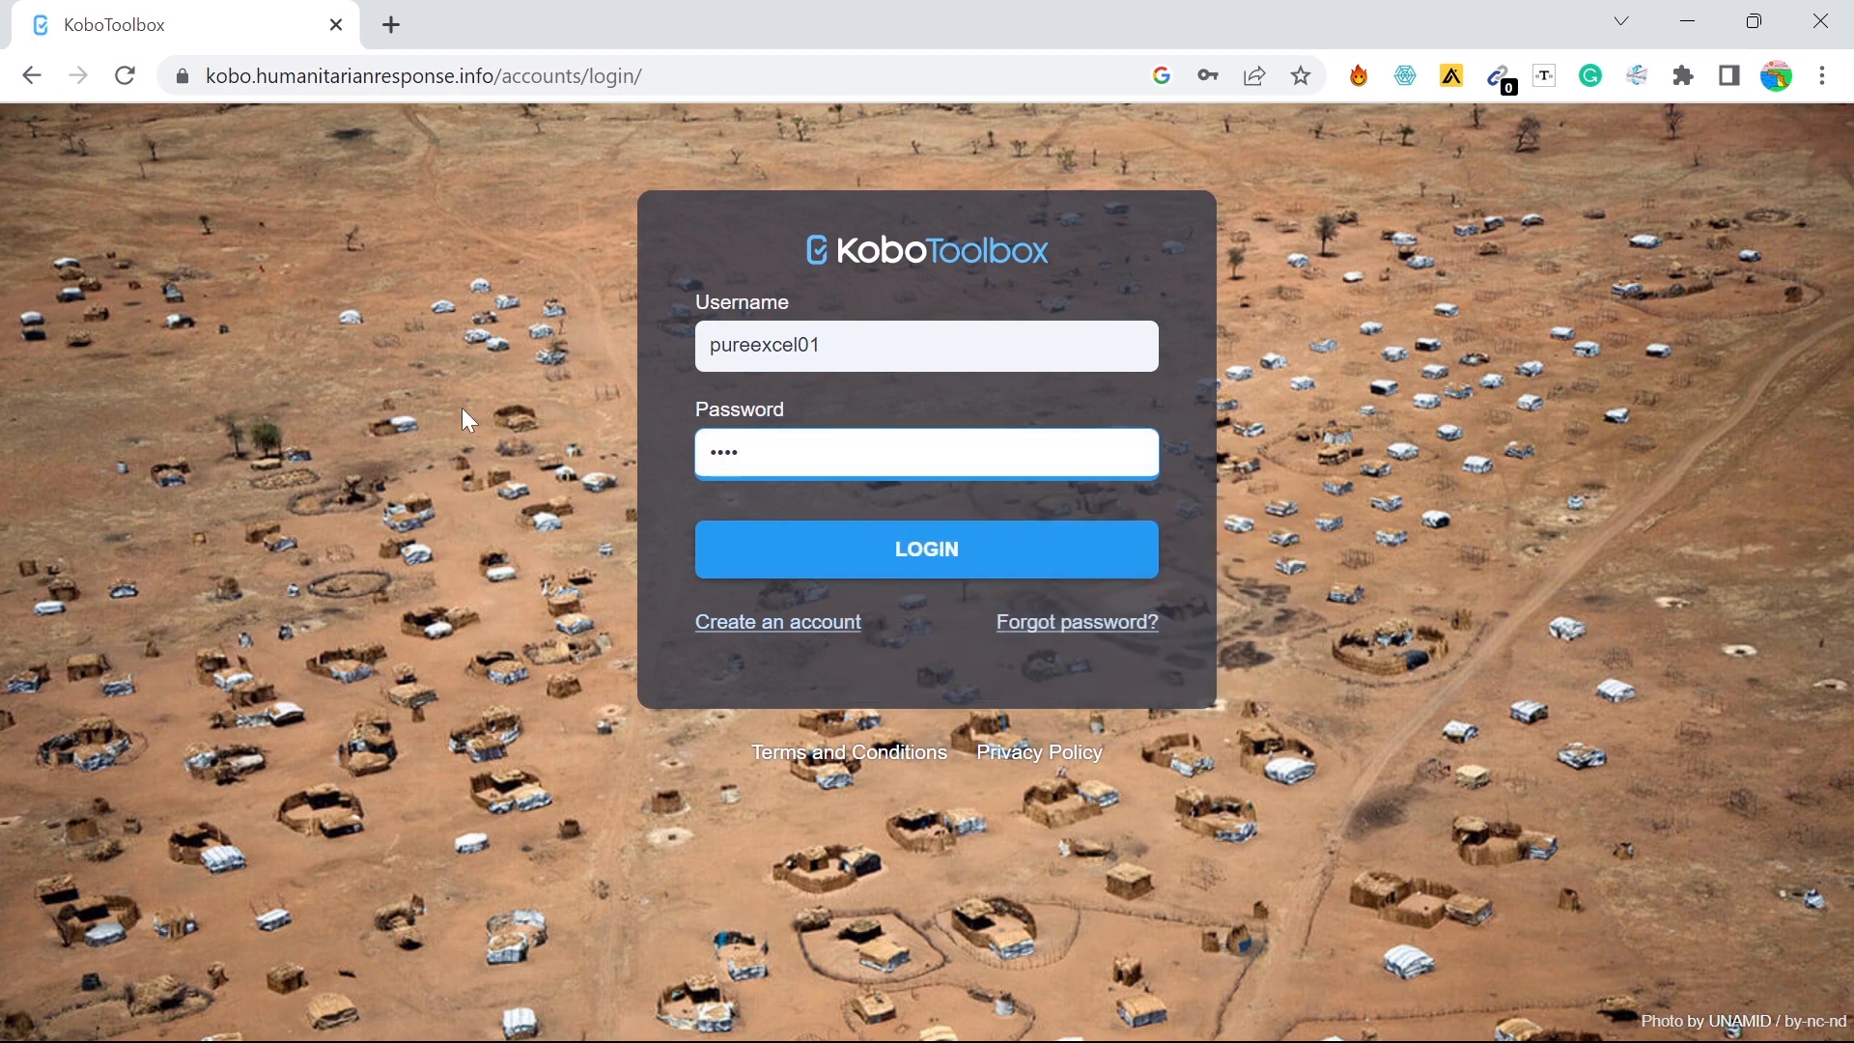
{"action": "type", "text": "•••••••••"}
{"action": "left_click", "coordinate": [942, 570]}
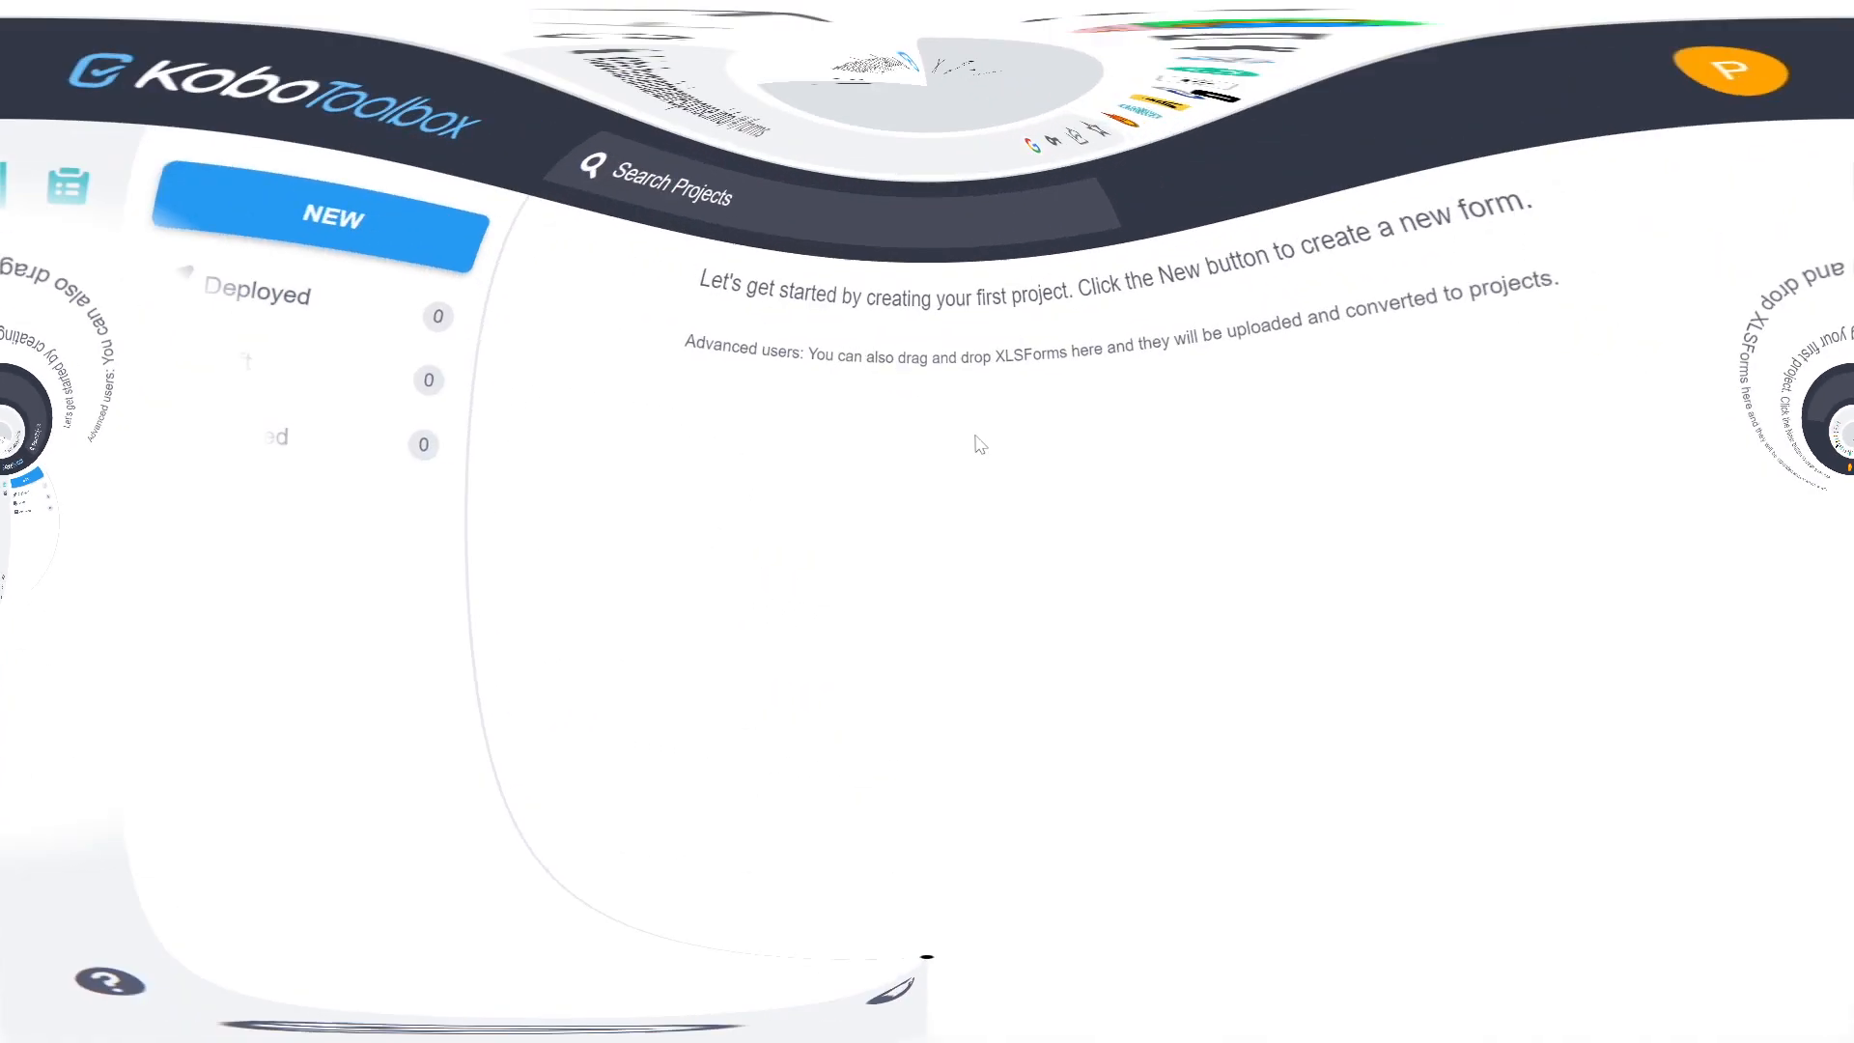
Start a new project built from scratch and name it "CFW BNFs Data collection"
{"action": "left_click", "coordinate": [336, 272]}
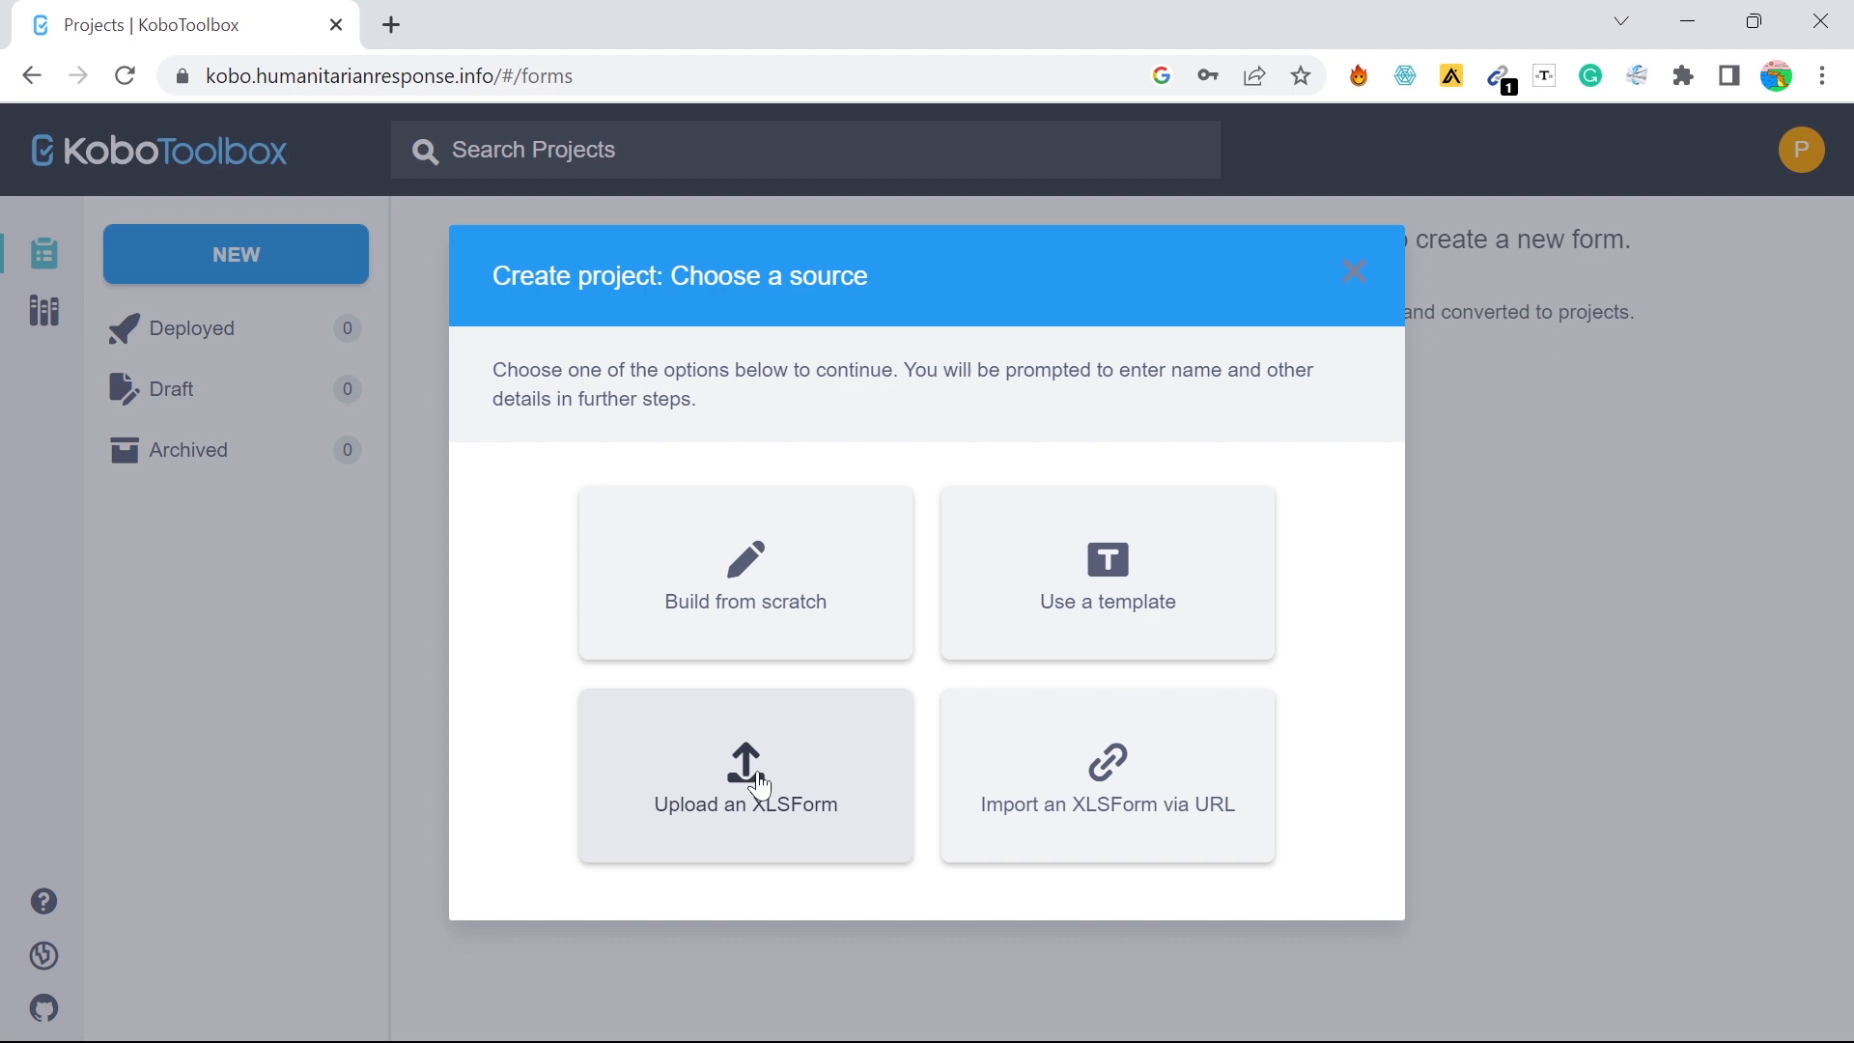
{"action": "left_click", "coordinate": [701, 609]}
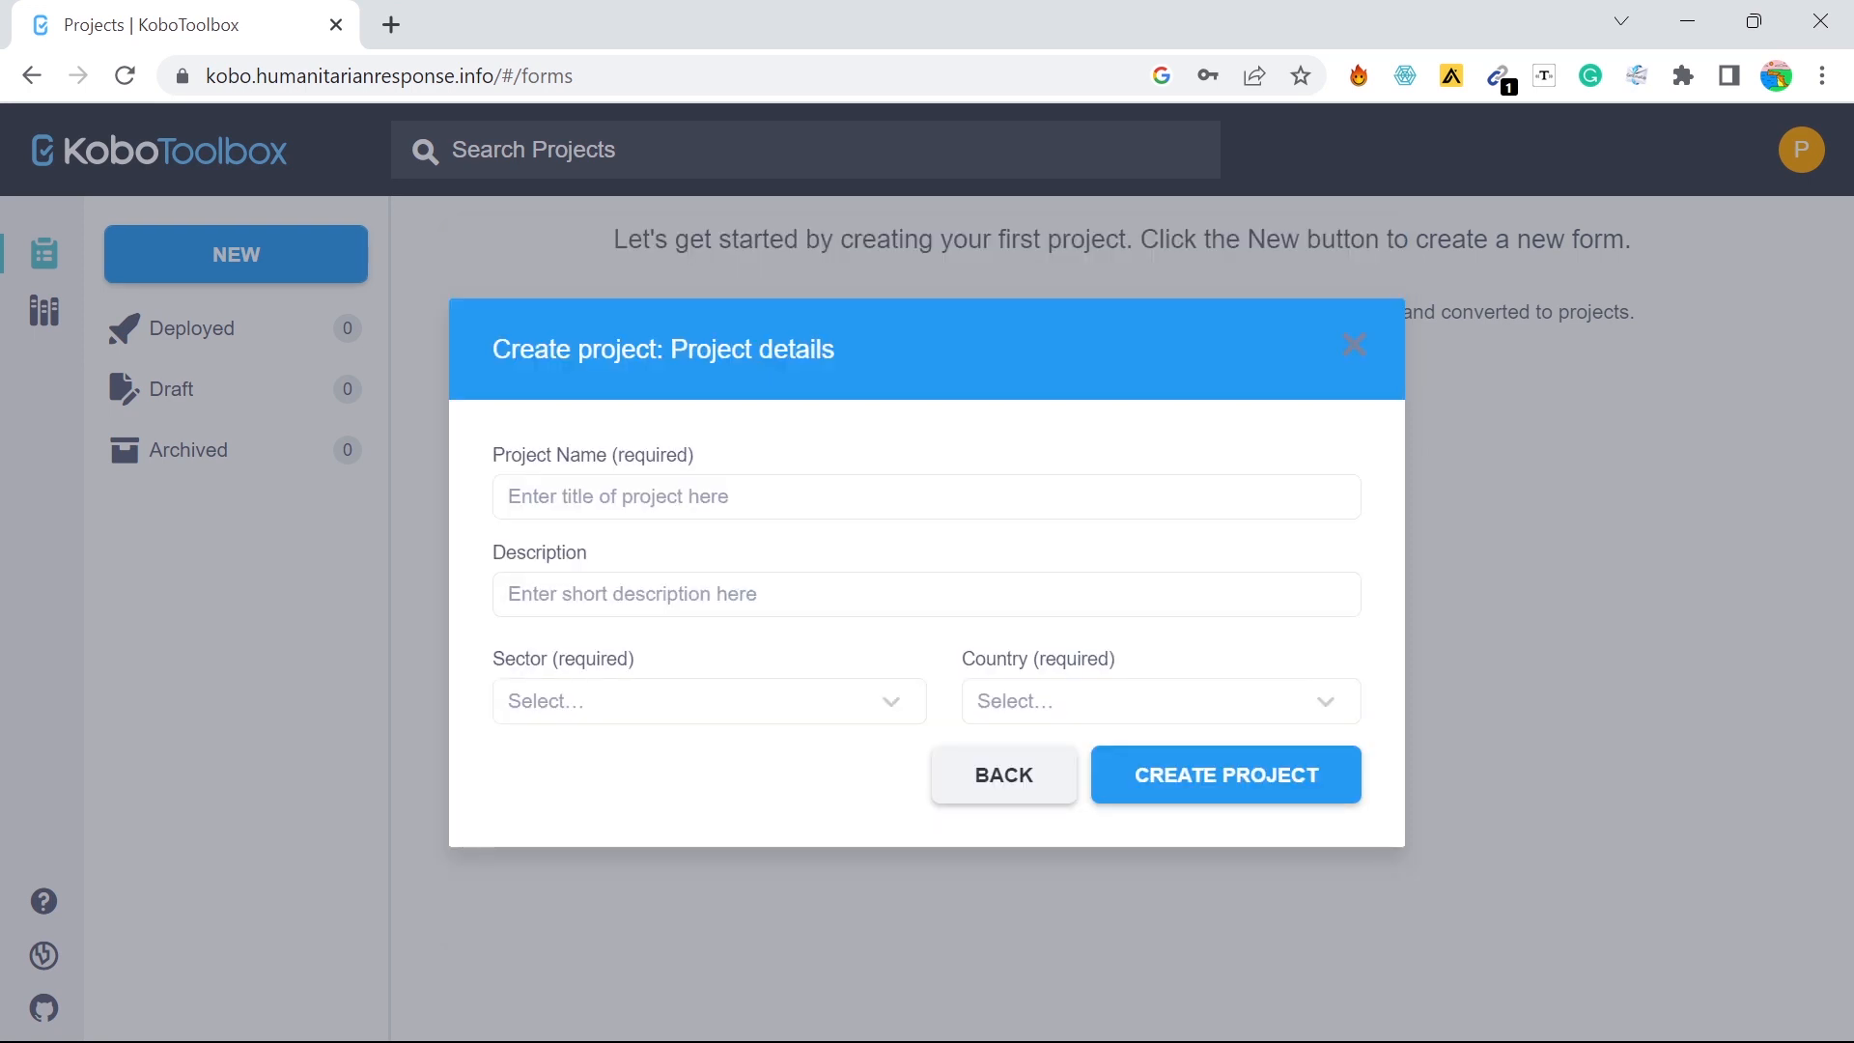
{"action": "left_click", "coordinate": [687, 498]}
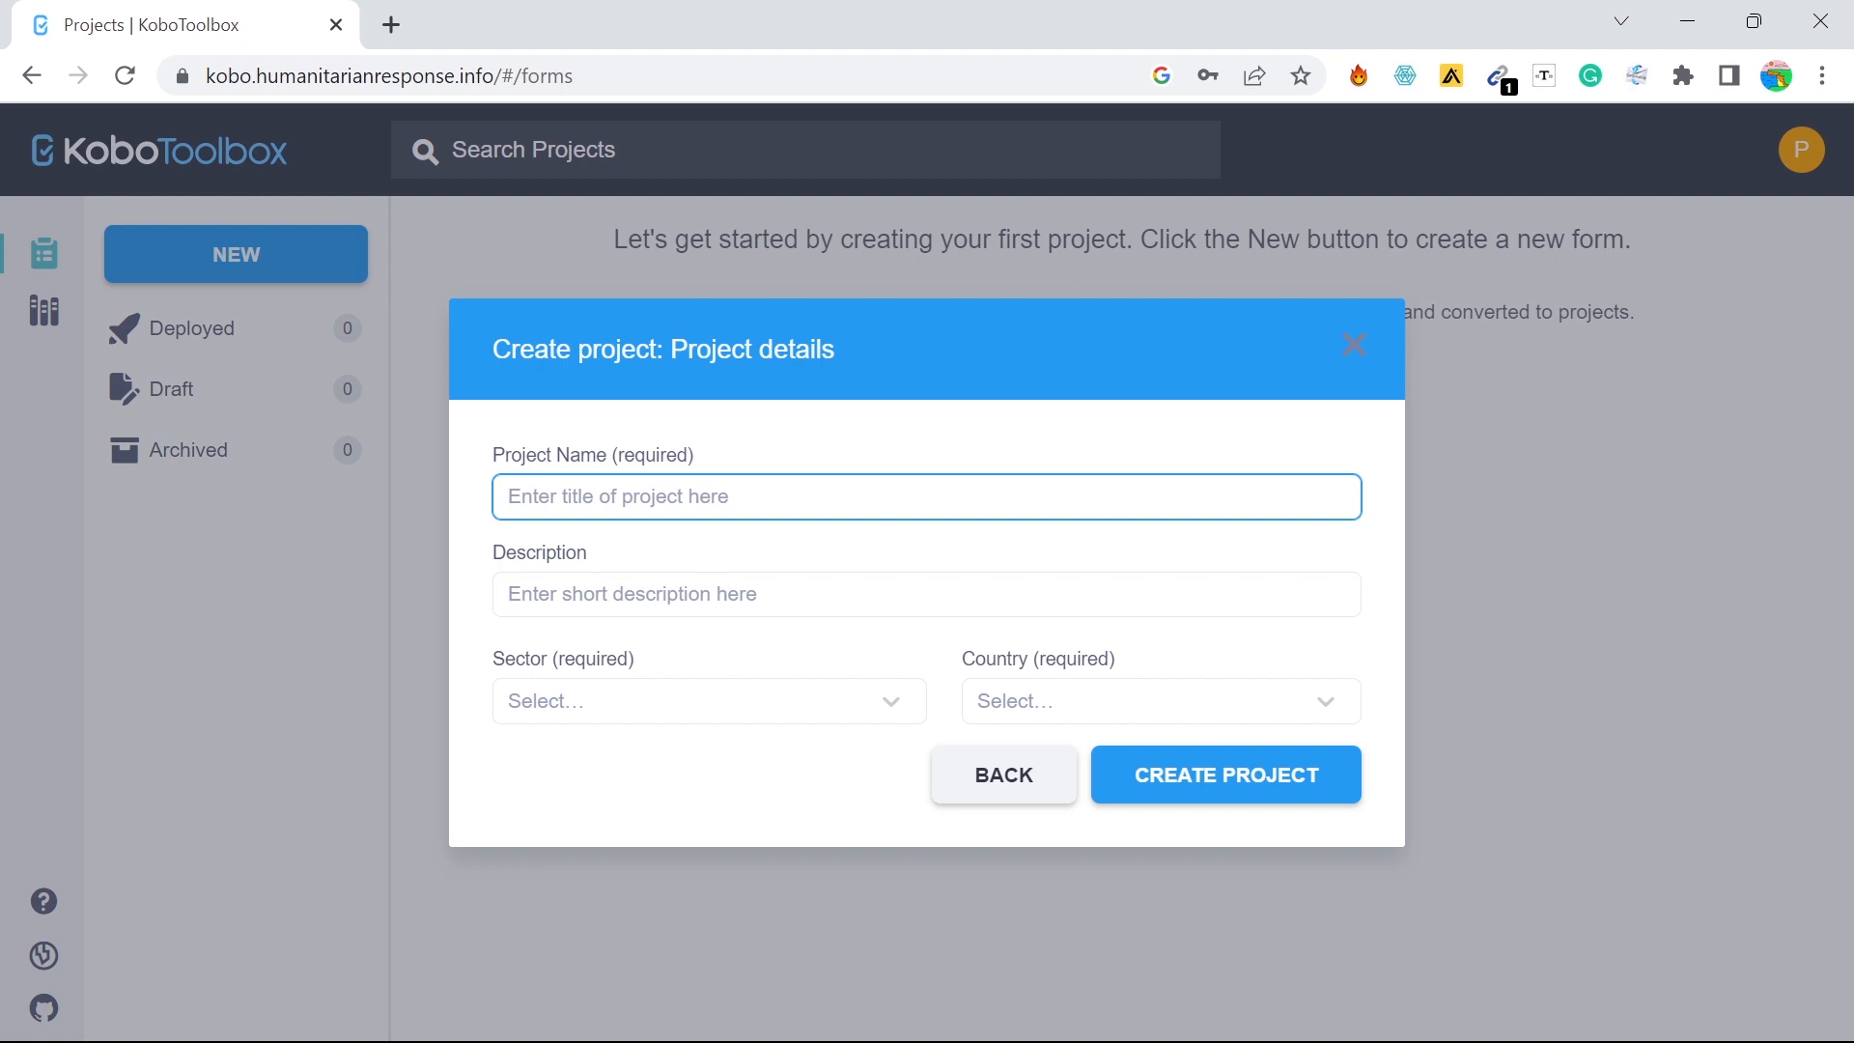
{"action": "type", "text": "CF"}
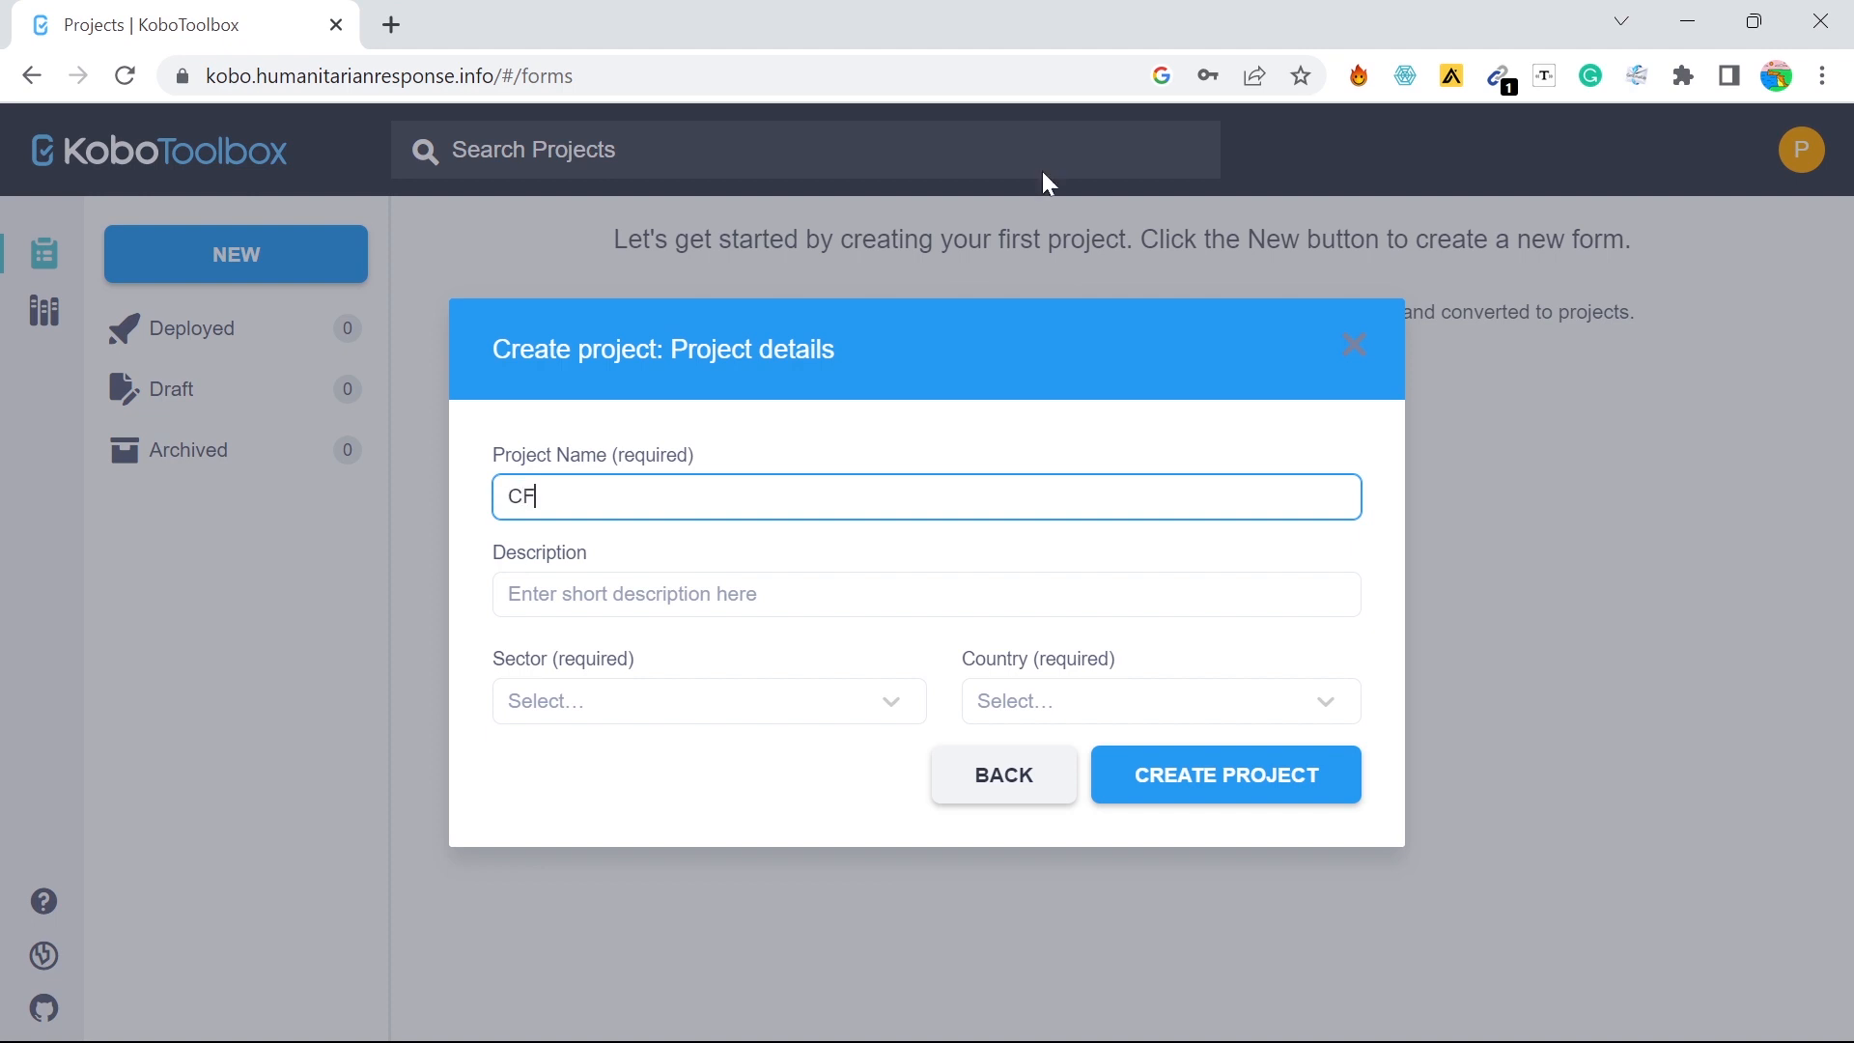
{"action": "type", "text": "W BNFs Data collection"}
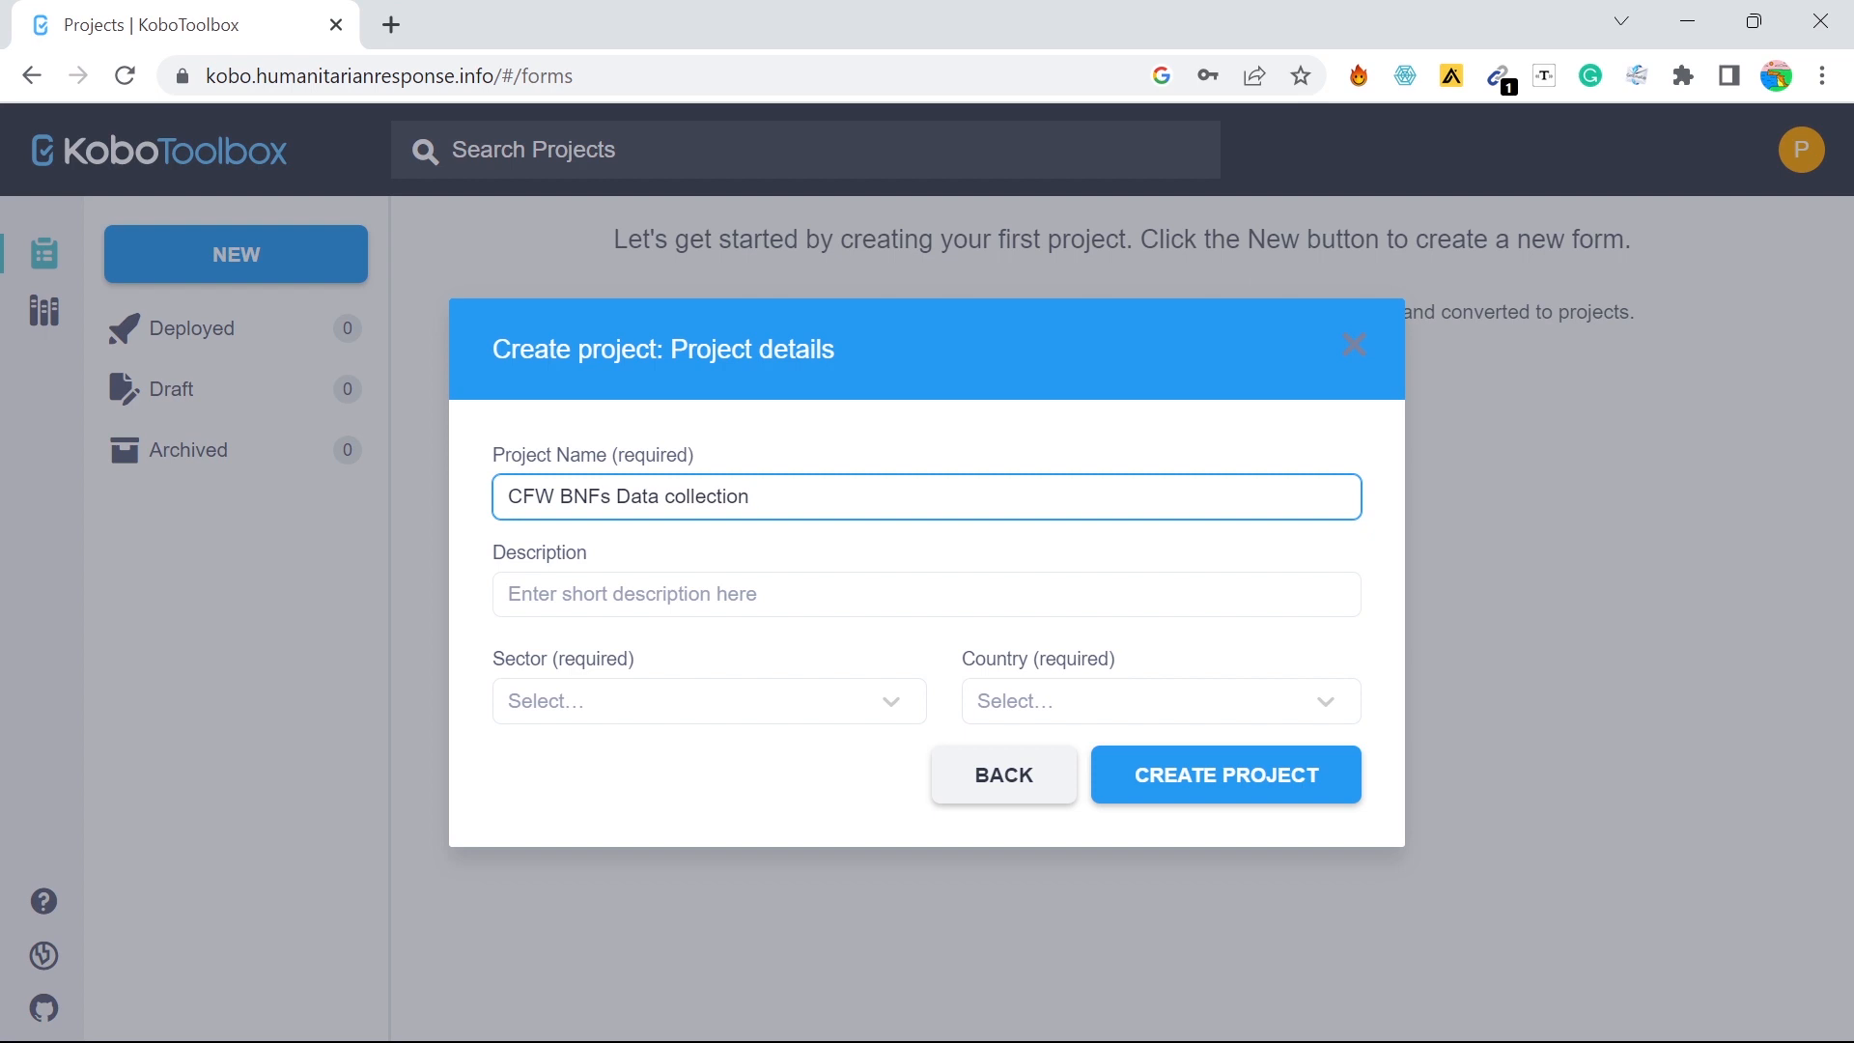
{"action": "left_click", "coordinate": [893, 597]}
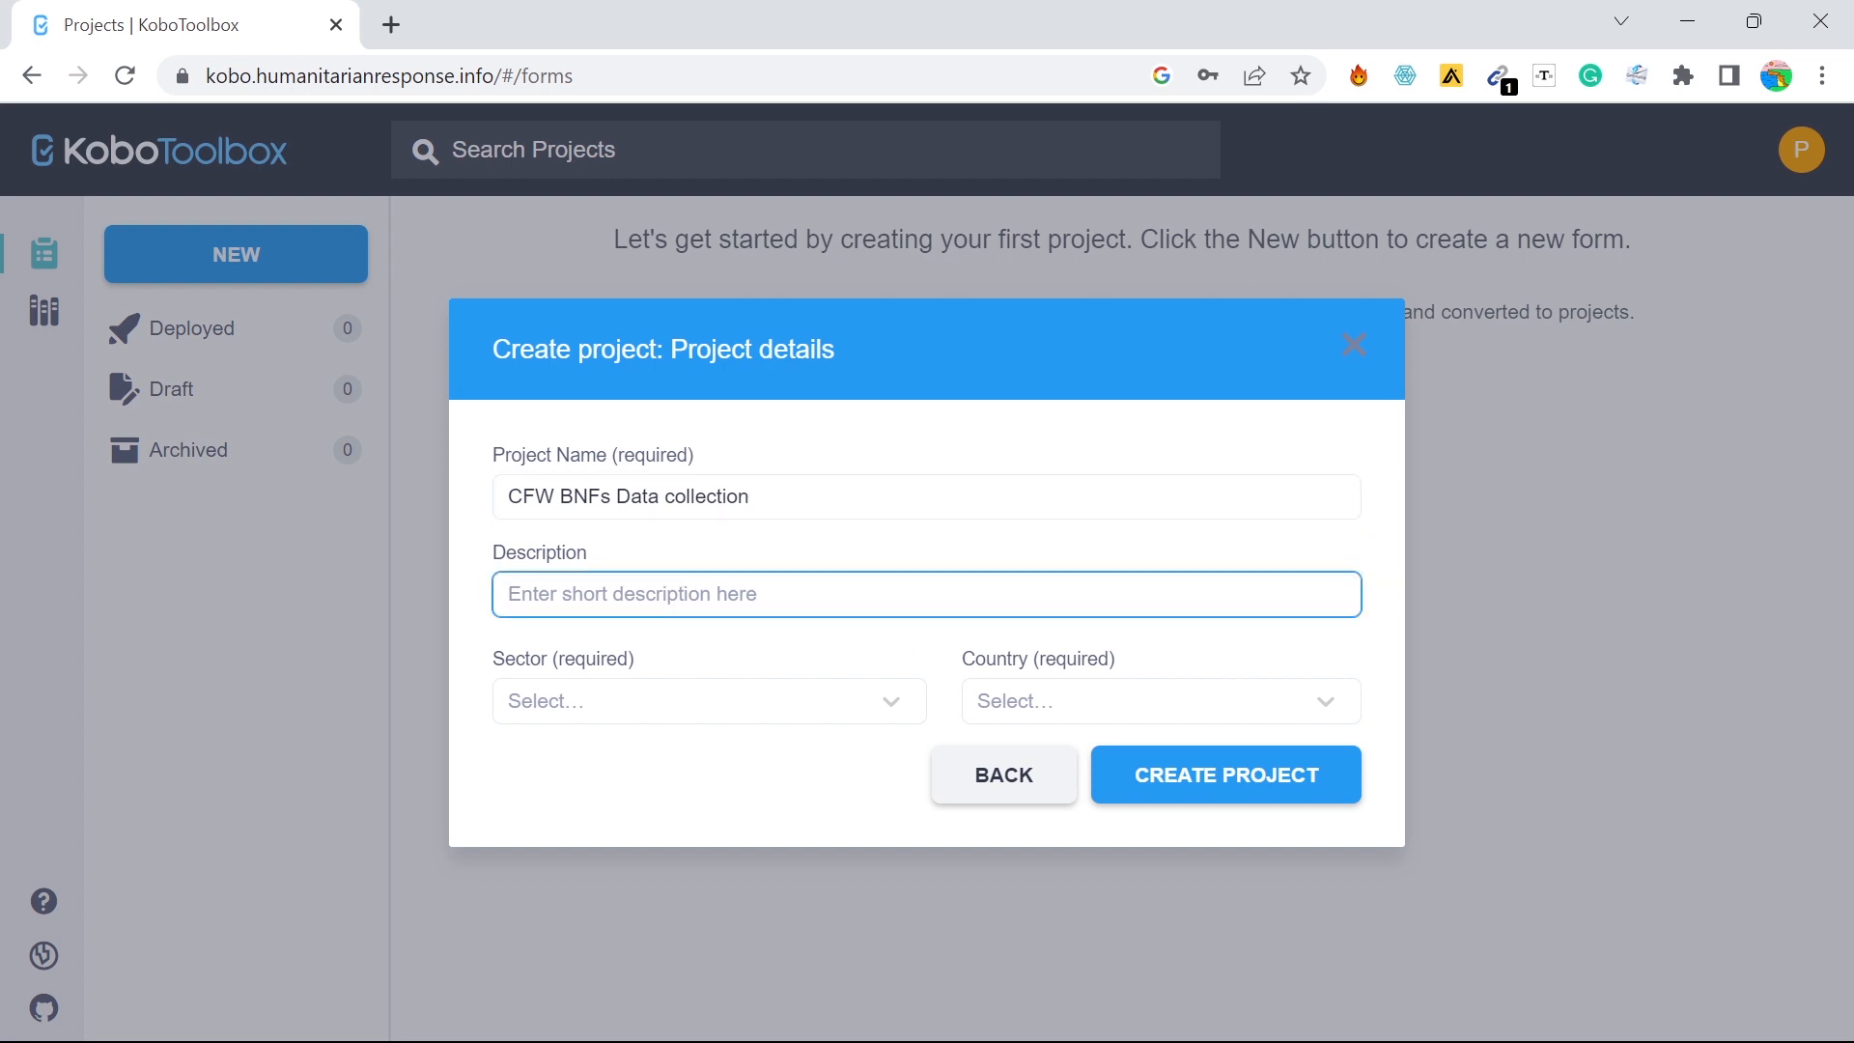
Set the project's sector to Humanitarian - Food Security
{"action": "left_click", "coordinate": [726, 710]}
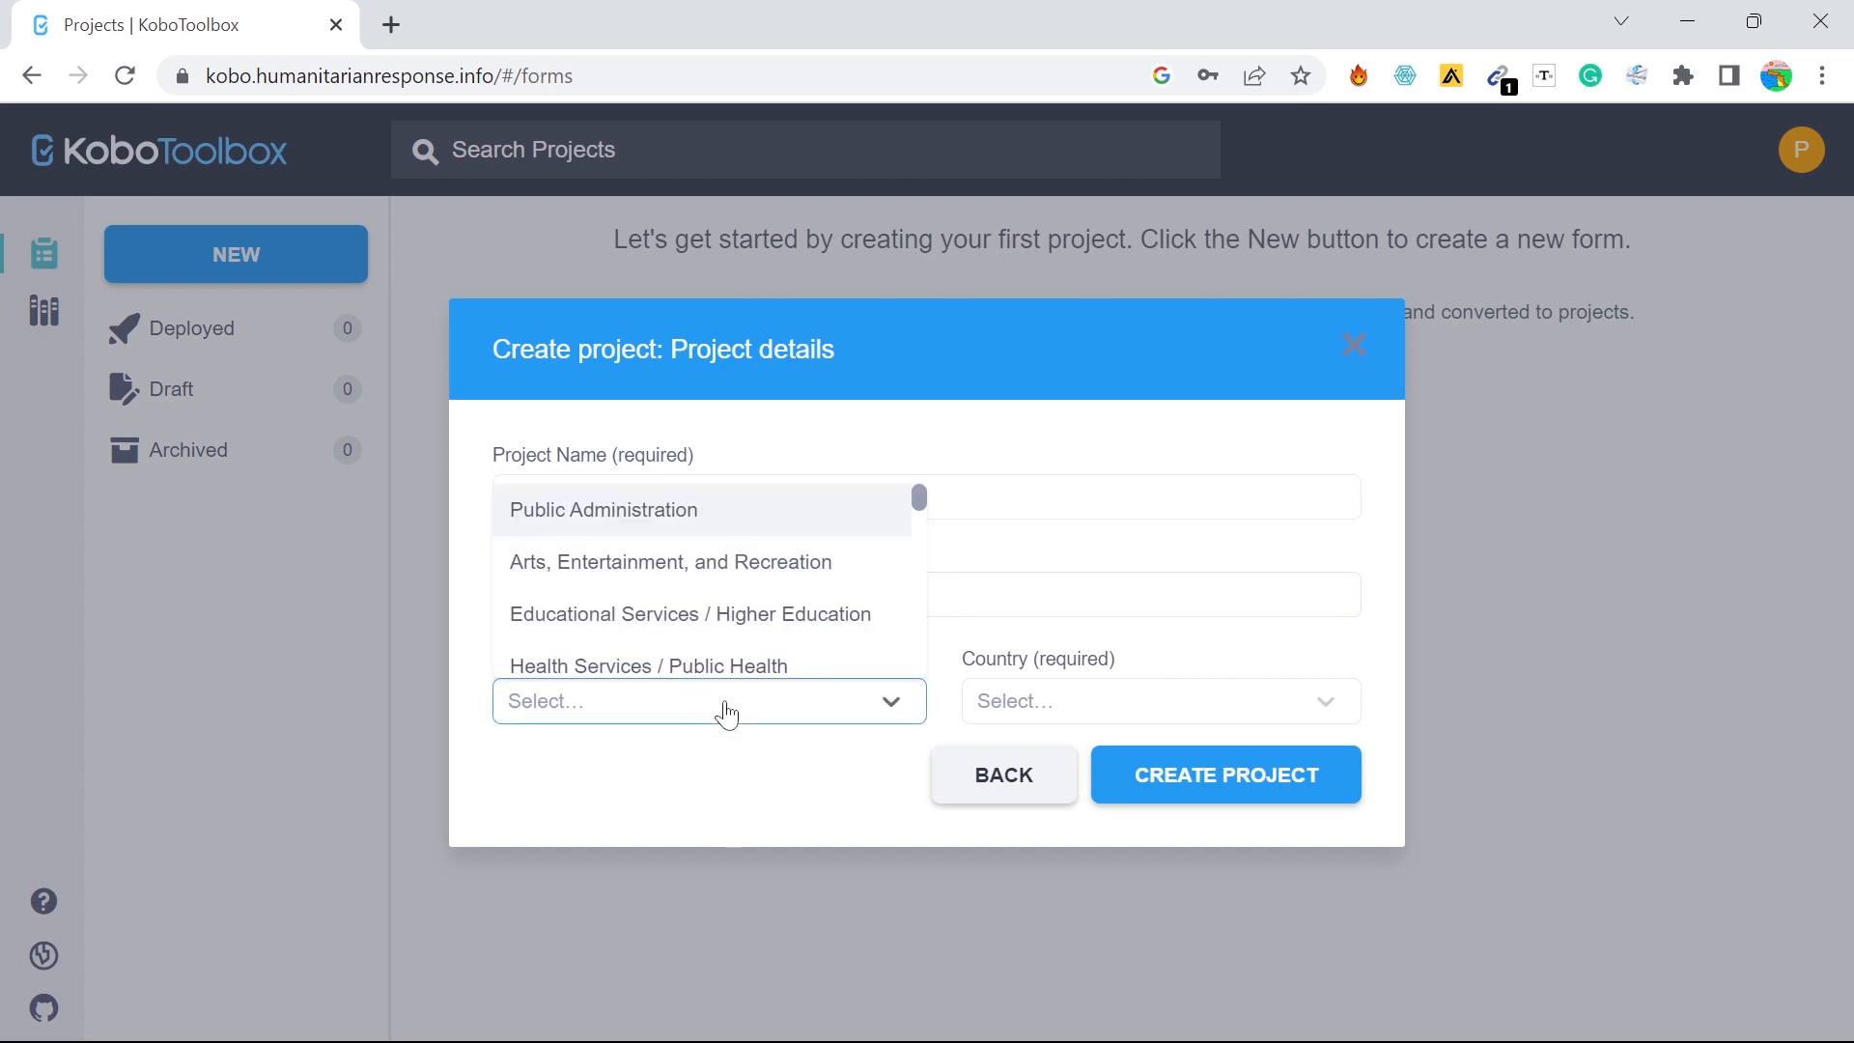
{"action": "scroll", "coordinate": [758, 642], "scroll_direction": "down", "scroll_amount": 4}
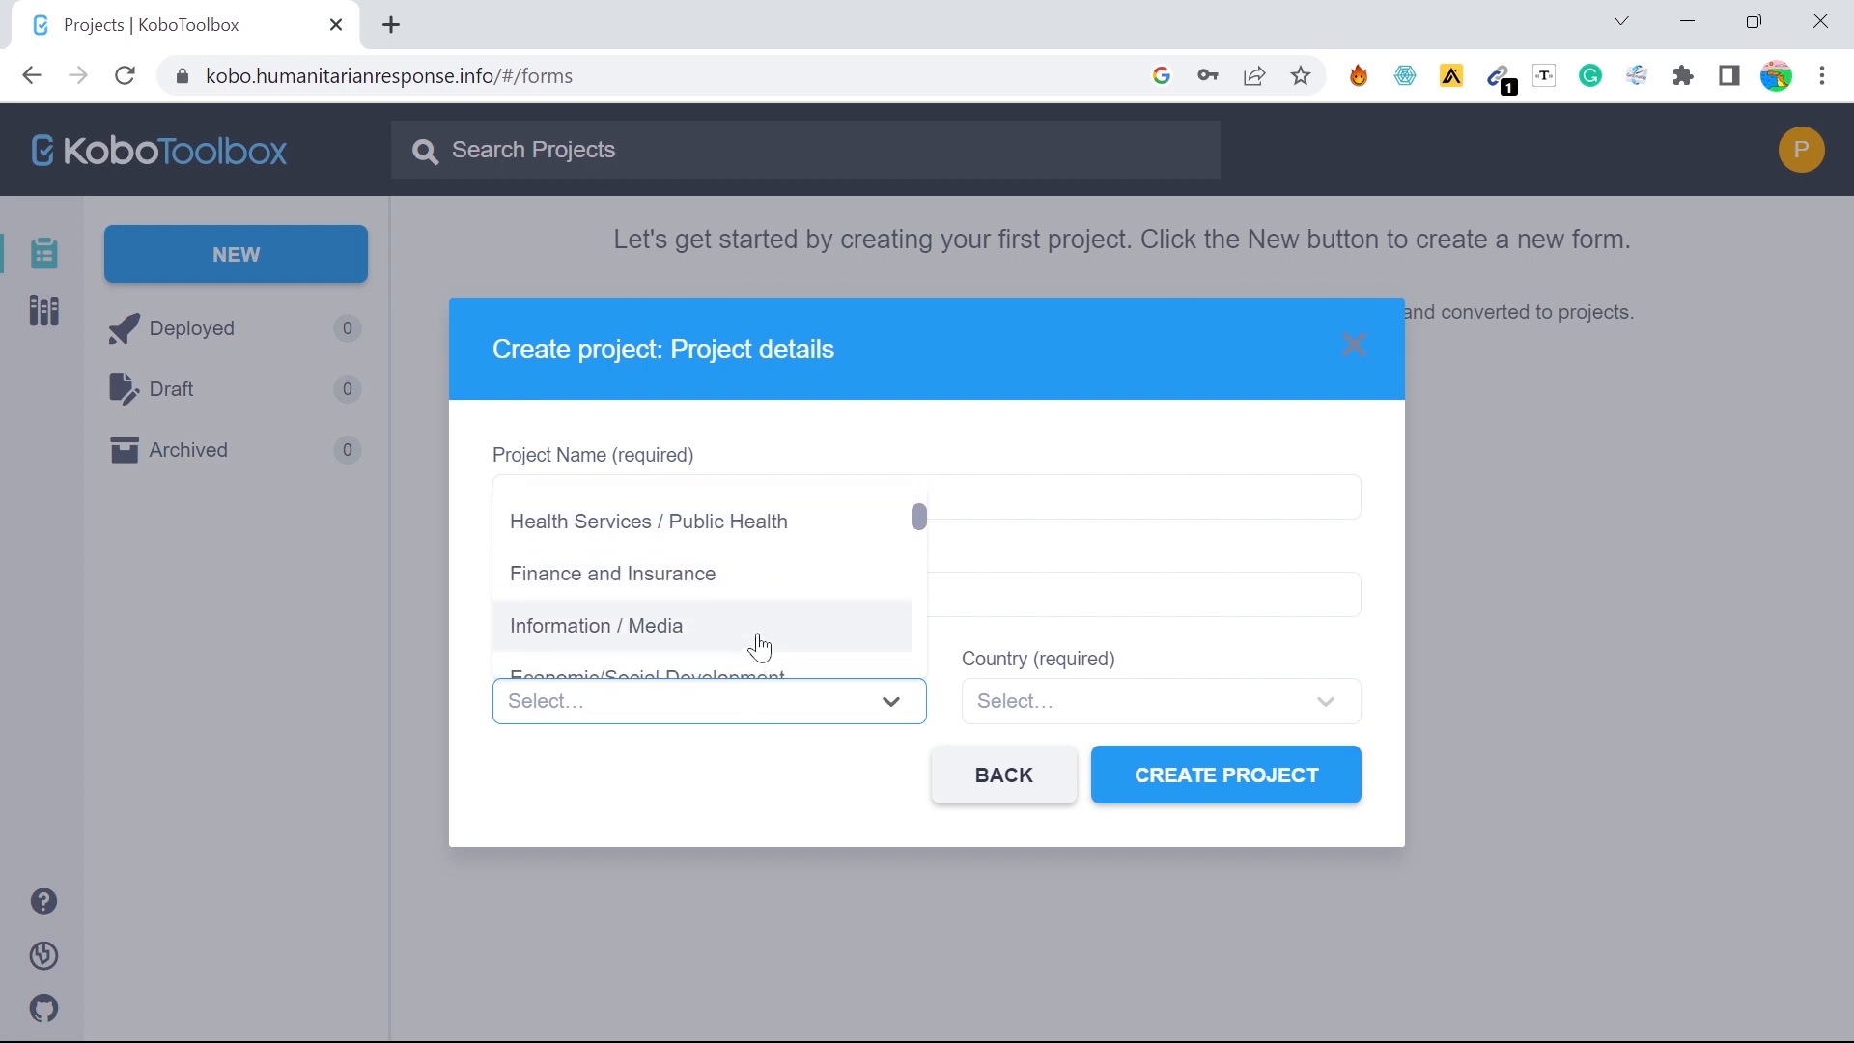
{"action": "scroll", "coordinate": [760, 645], "scroll_direction": "down", "scroll_amount": 4}
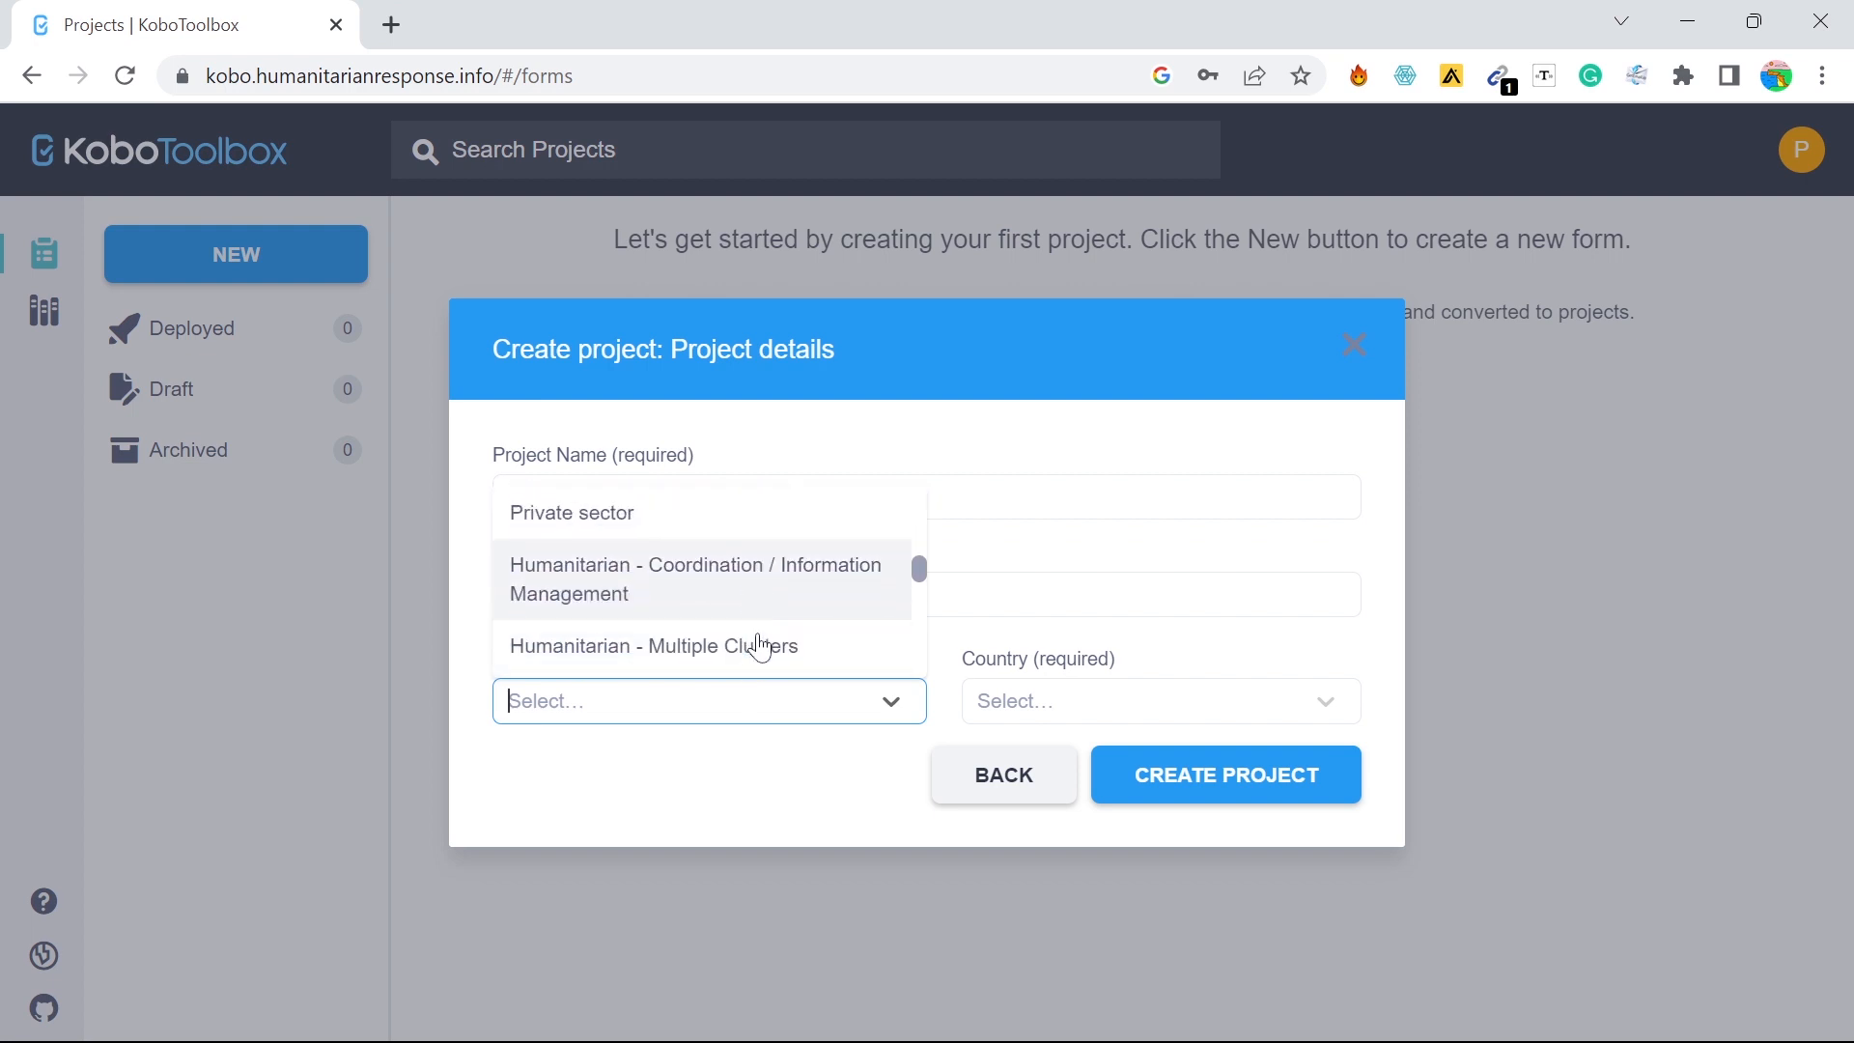
{"action": "scroll", "coordinate": [762, 637], "scroll_direction": "down", "scroll_amount": 3}
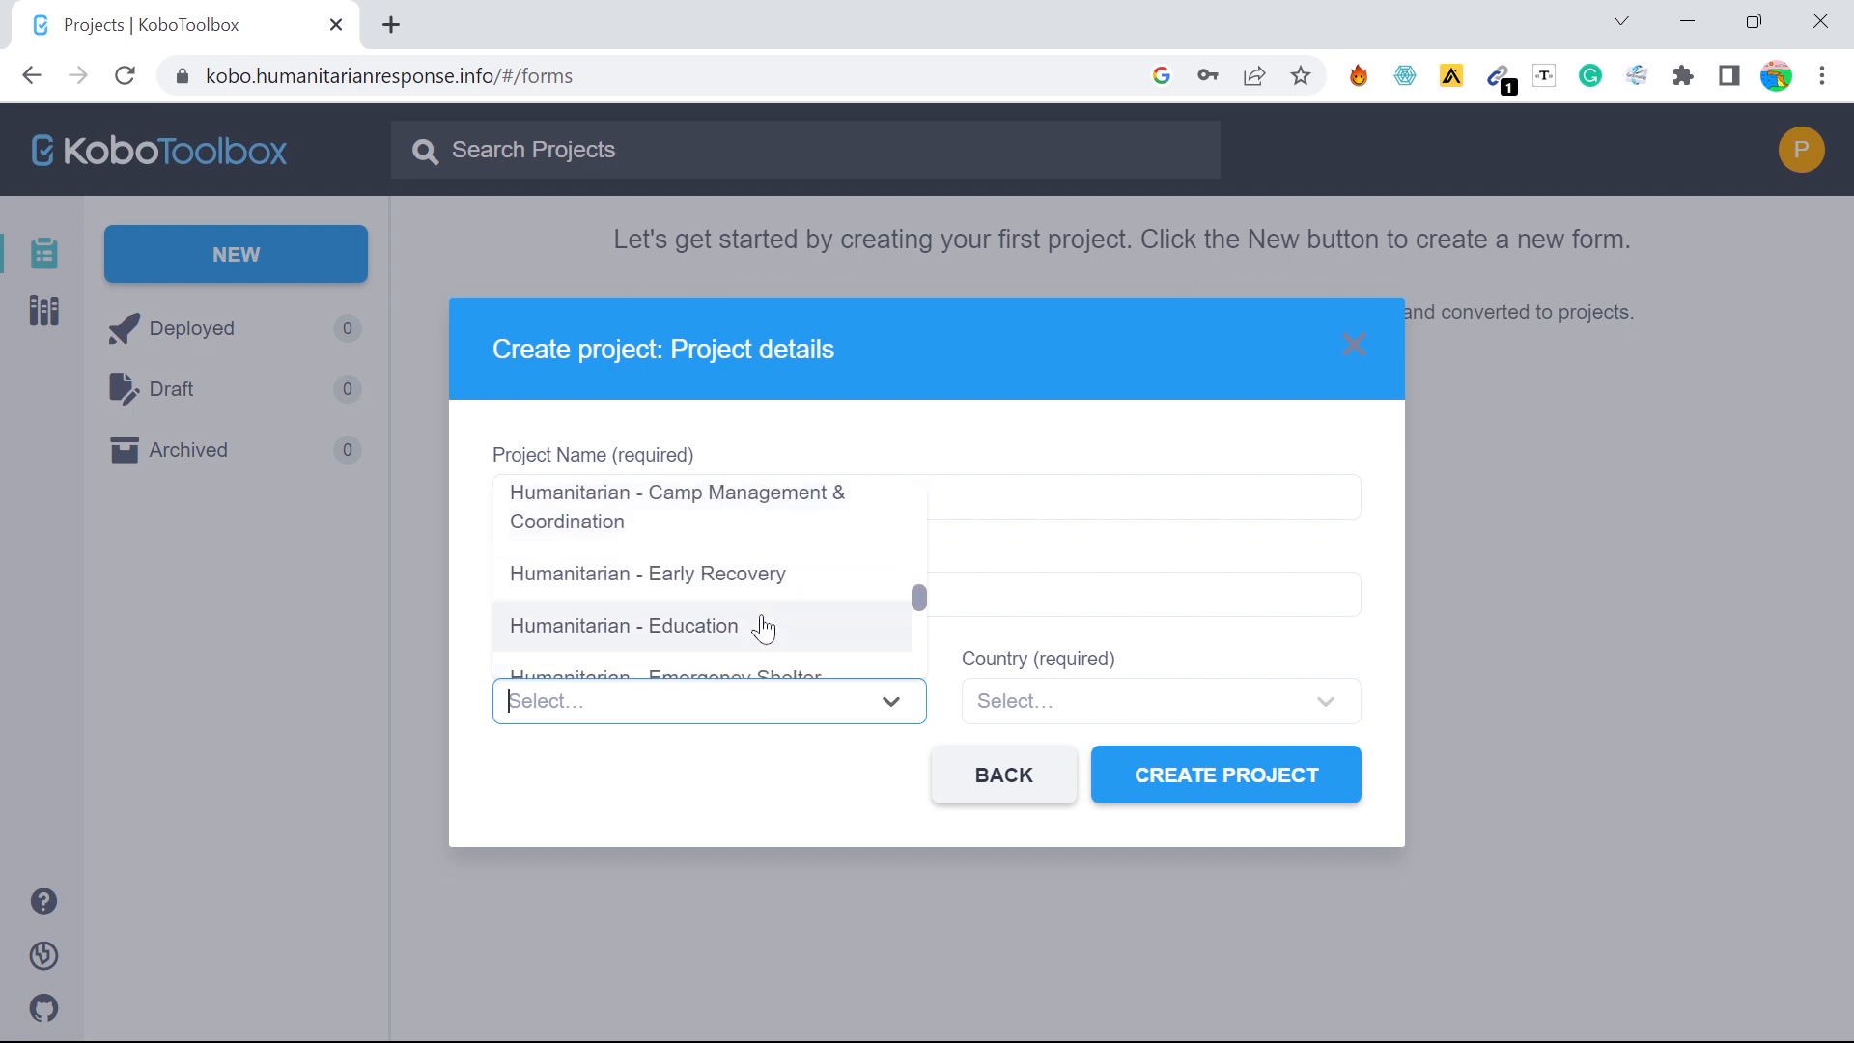
{"action": "scroll", "coordinate": [767, 628], "scroll_direction": "down", "scroll_amount": 2}
{"action": "left_click", "coordinate": [762, 633]}
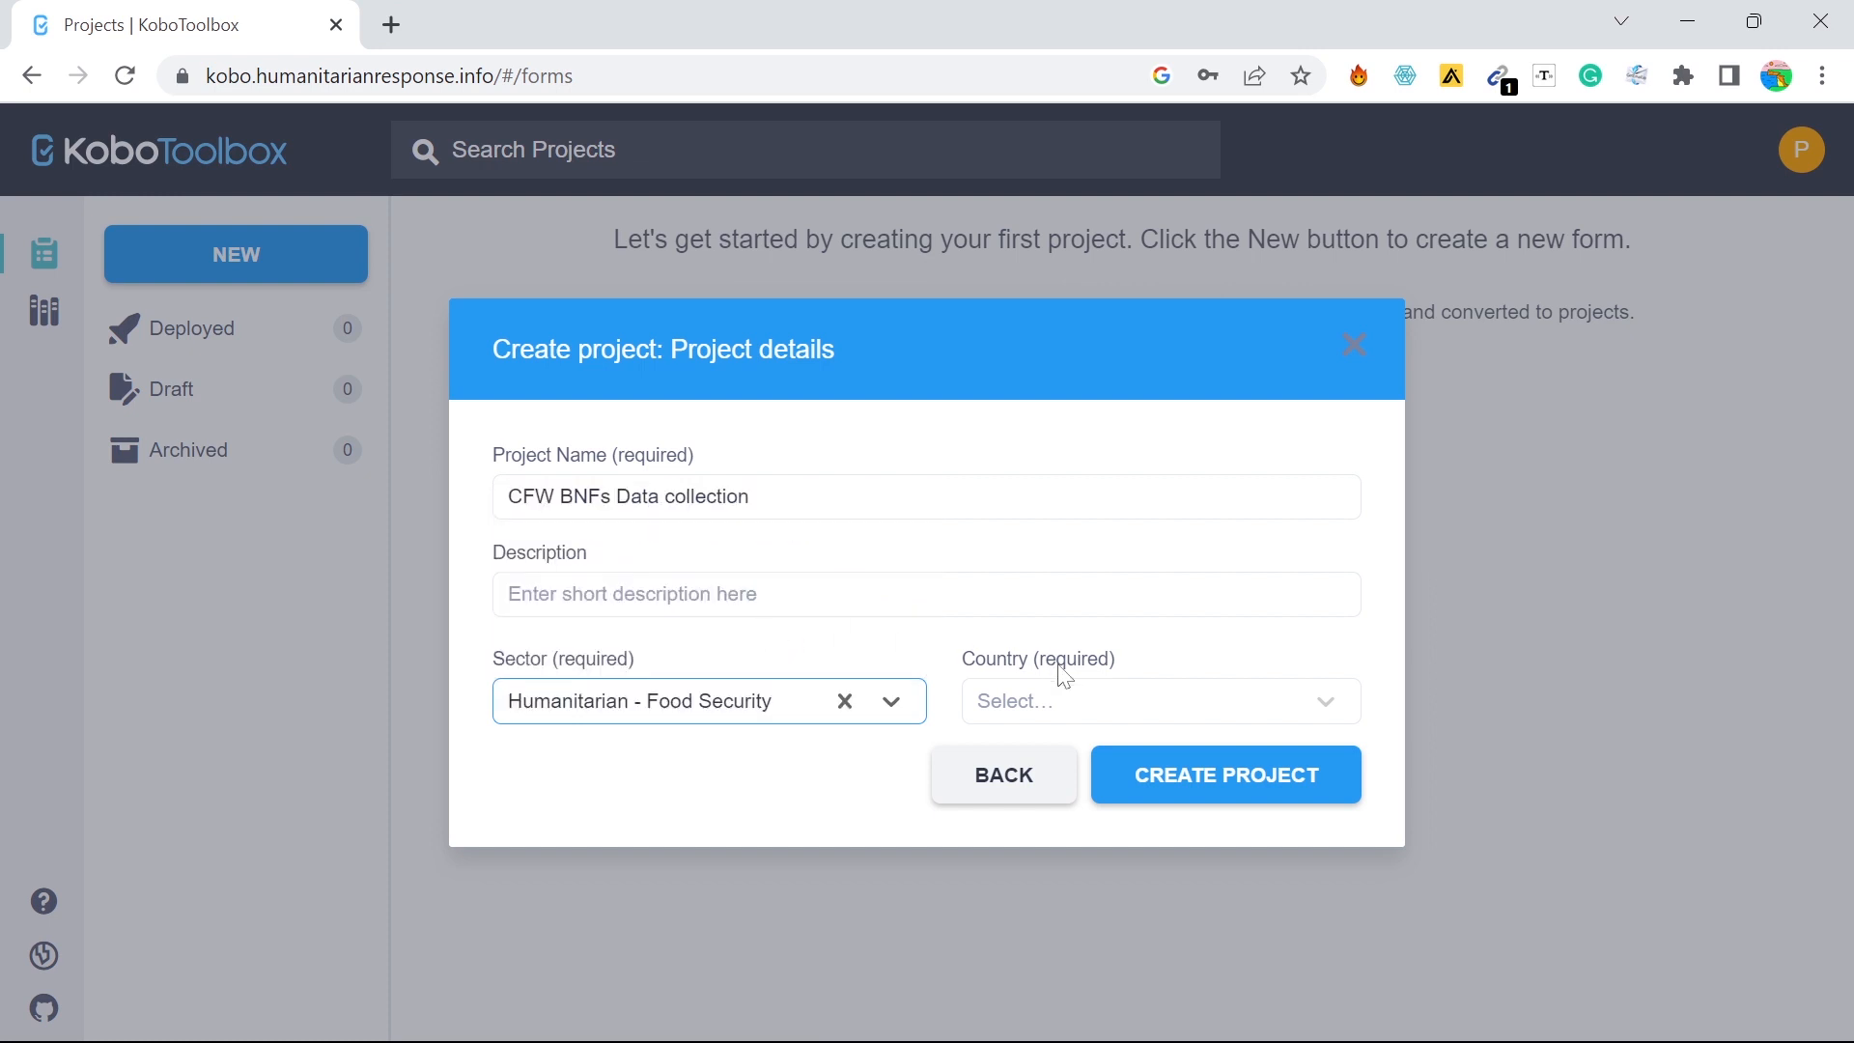
Set the project's country to Bangladesh and create the project
{"action": "left_click", "coordinate": [1110, 701]}
{"action": "scroll", "coordinate": [1082, 604], "scroll_direction": "down", "scroll_amount": 5}
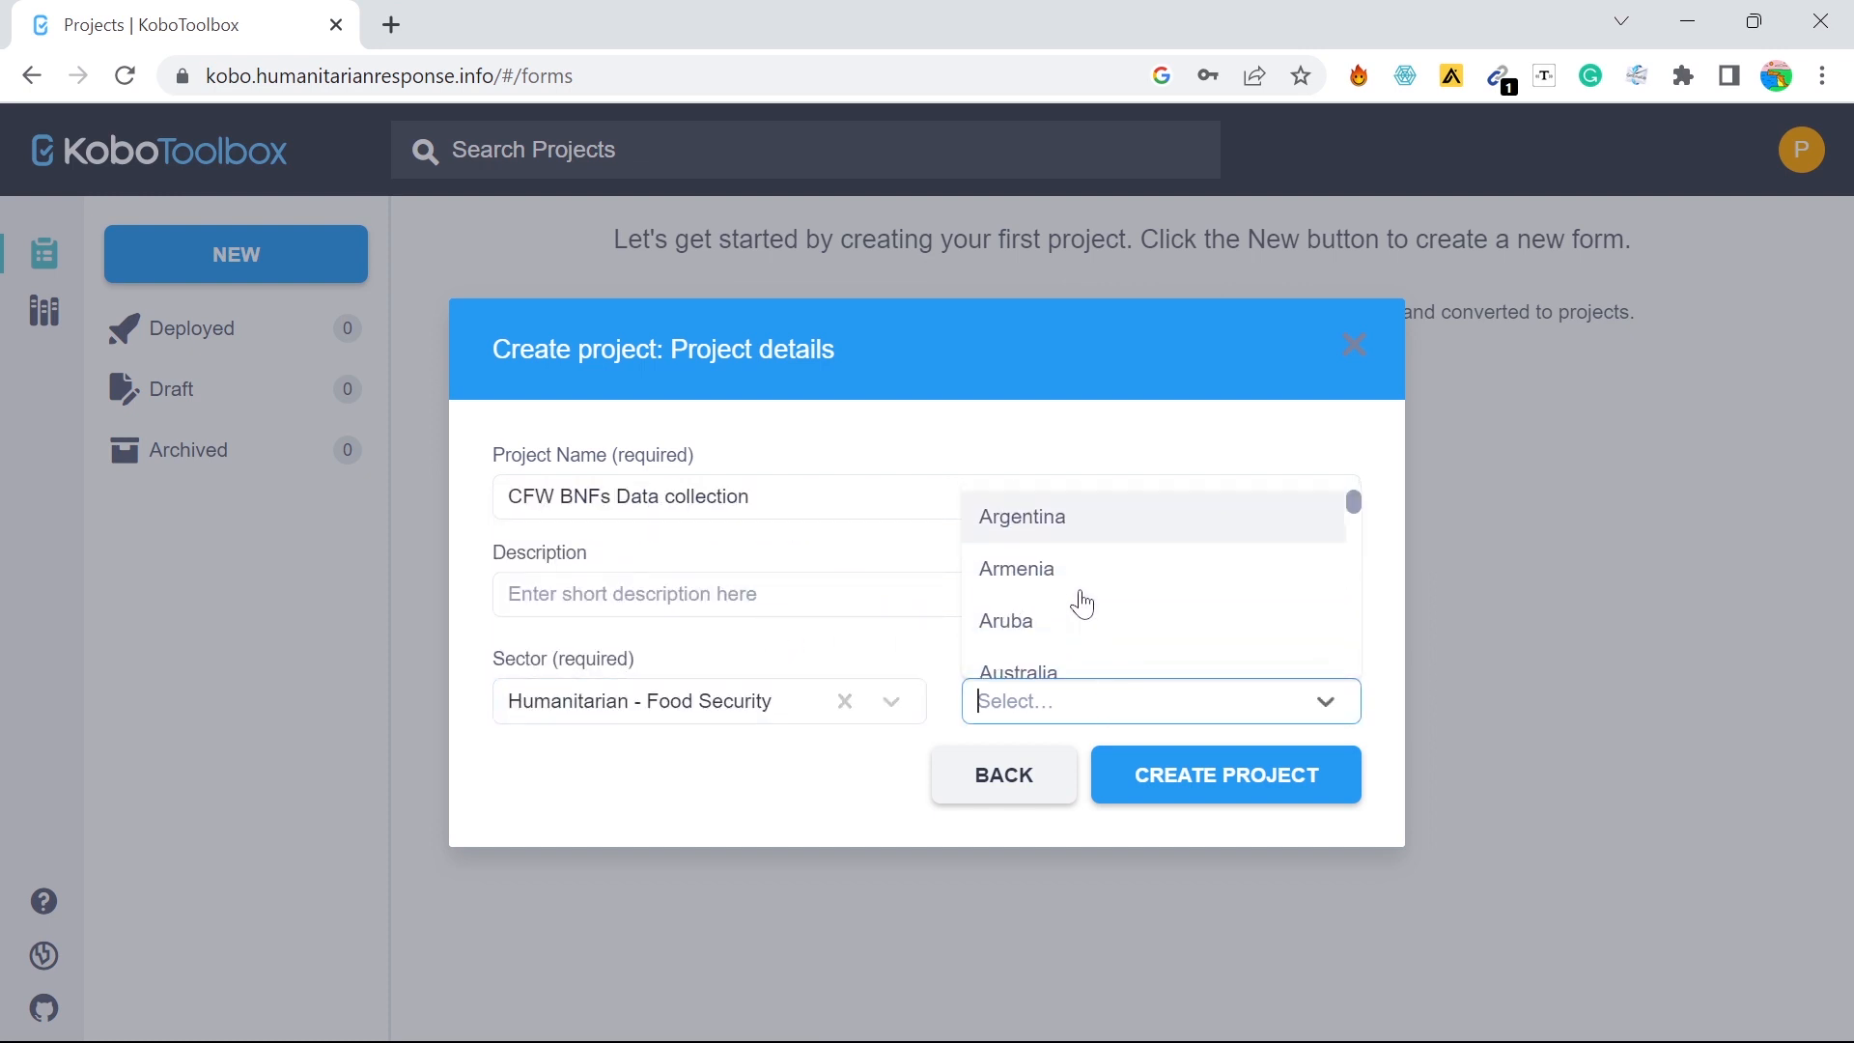
{"action": "scroll", "coordinate": [1079, 604], "scroll_direction": "down", "scroll_amount": 4}
{"action": "left_click", "coordinate": [1079, 594]}
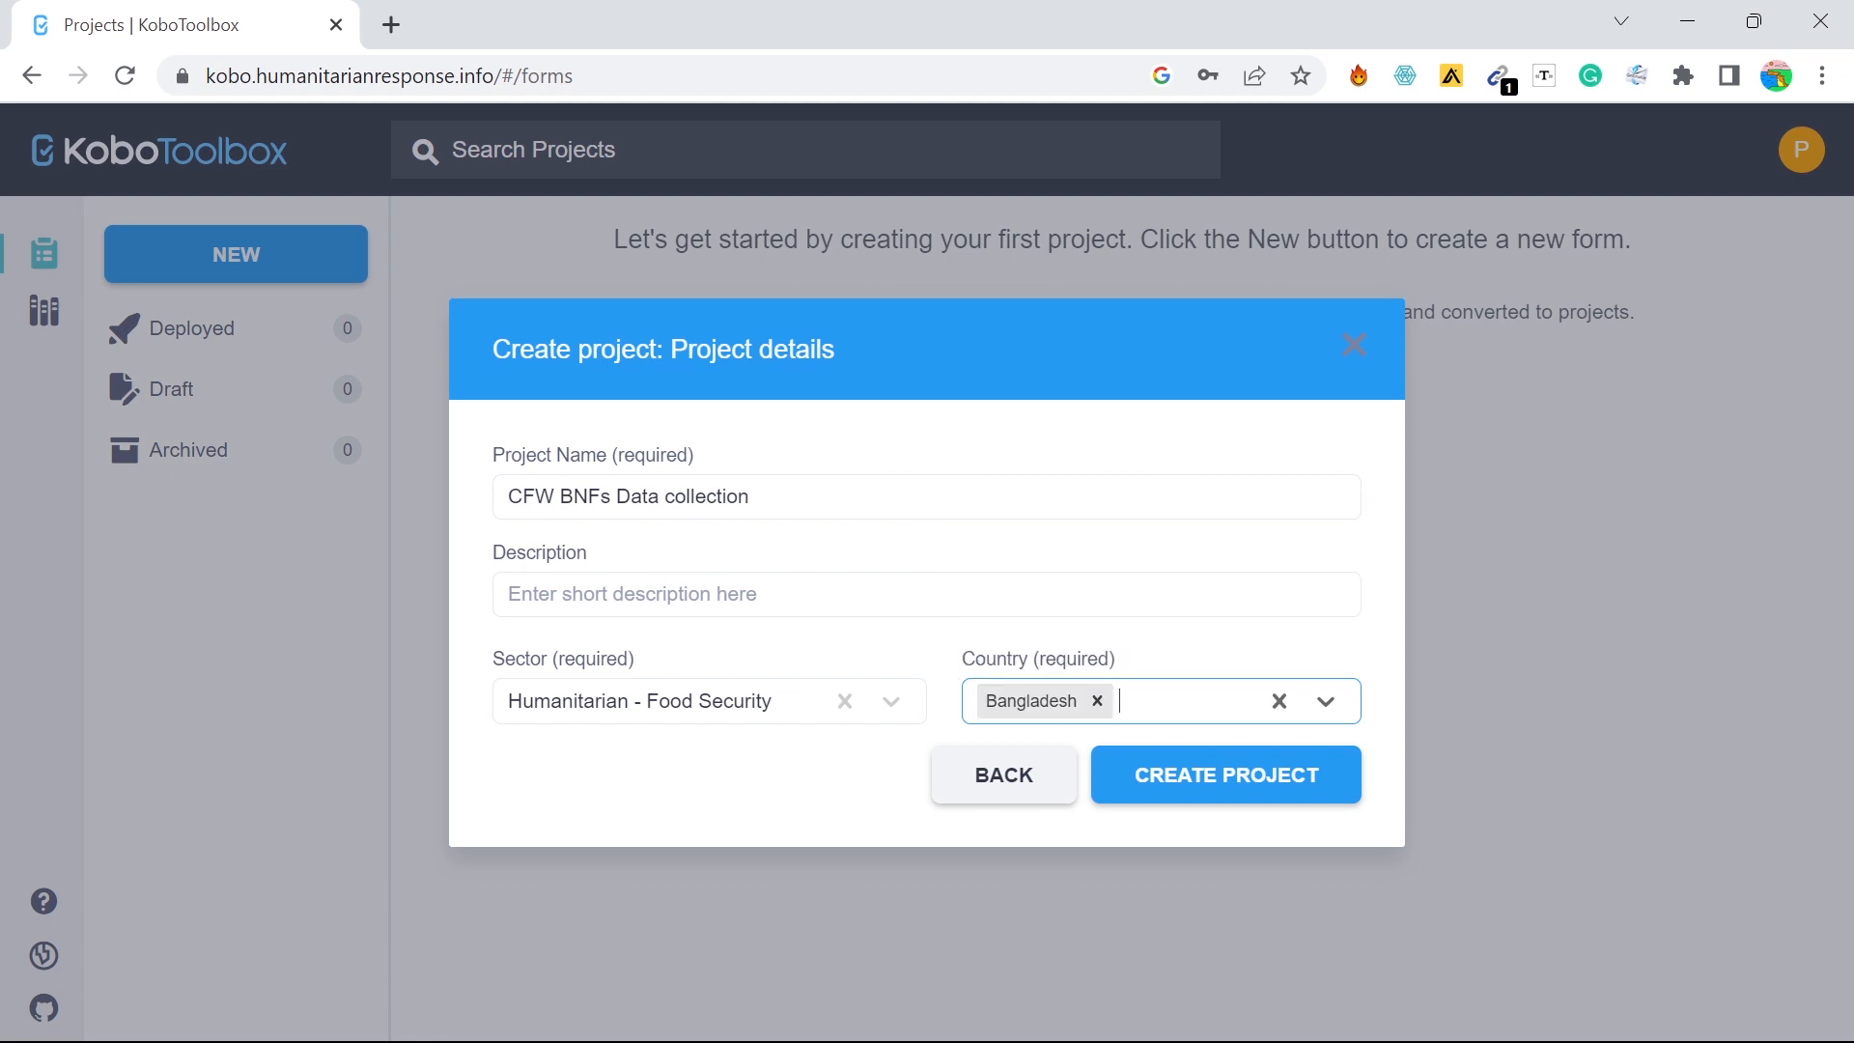
{"action": "left_click", "coordinate": [1195, 780]}
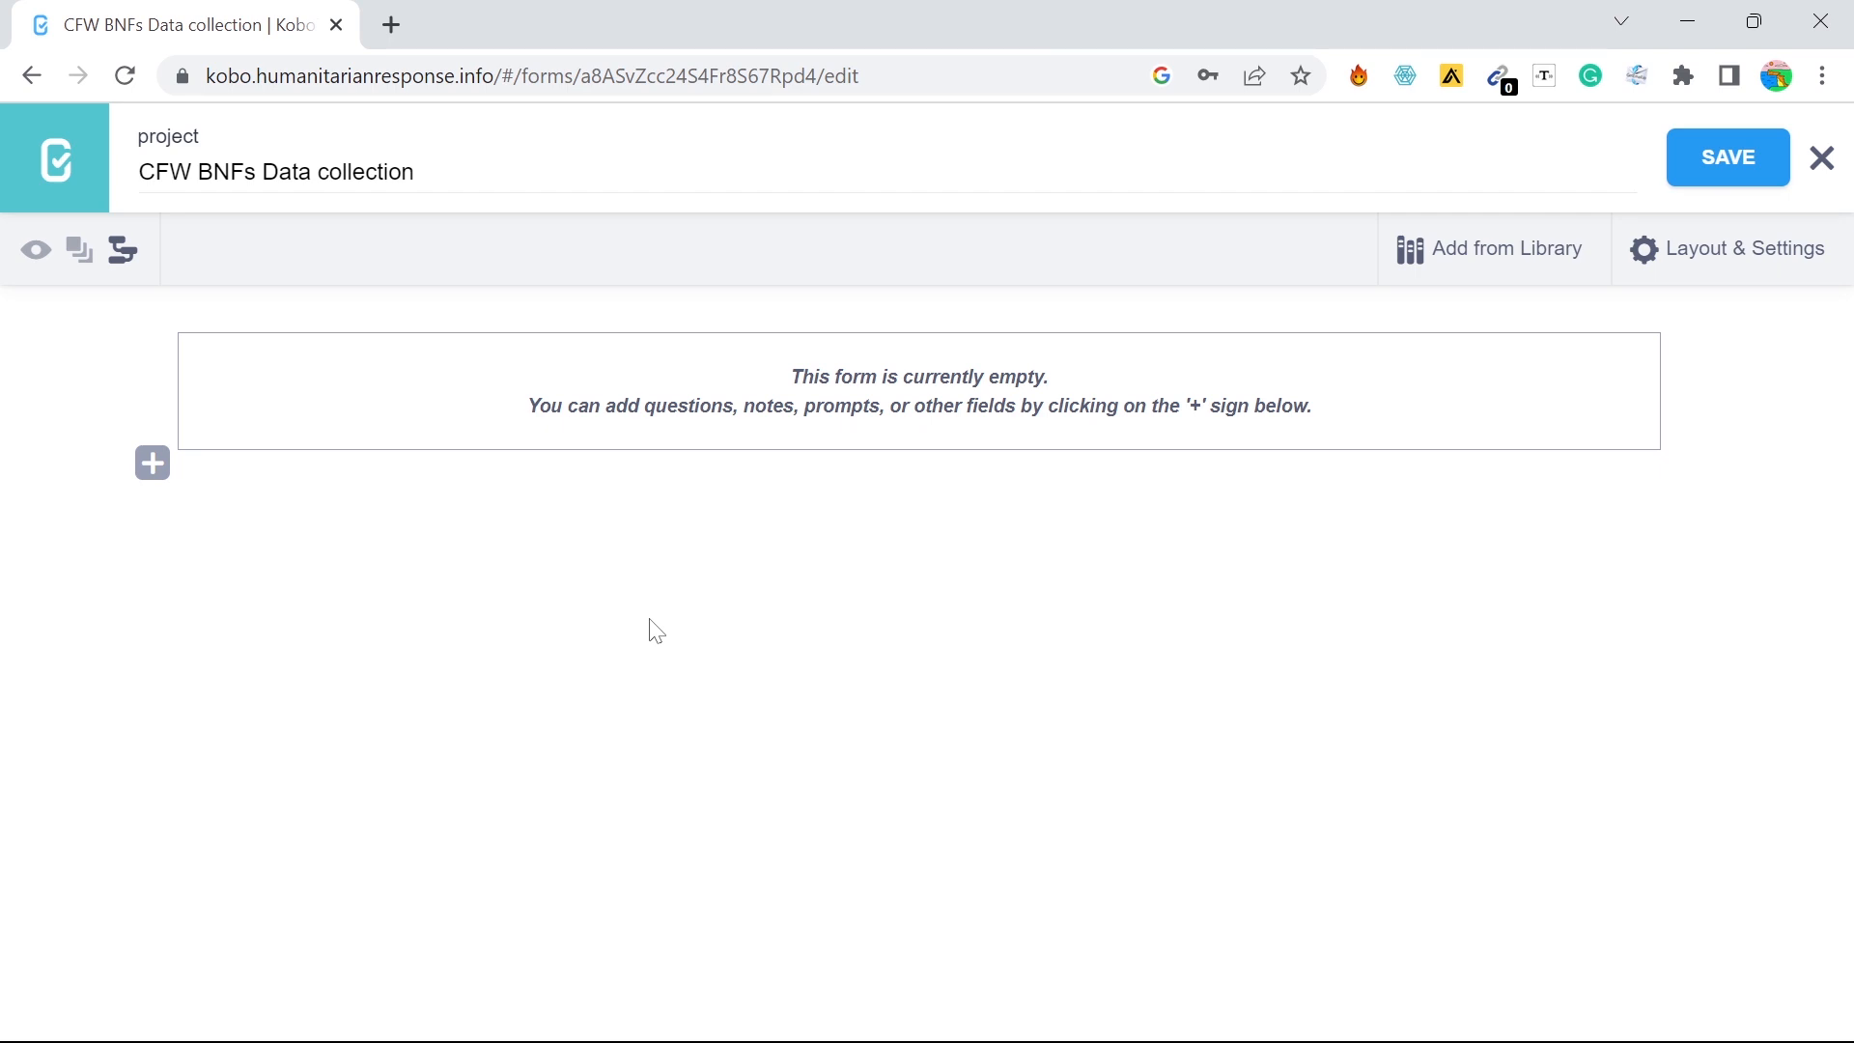
Add a Text question titled "1. Name of BNF" to the empty form
{"action": "left_click", "coordinate": [154, 471]}
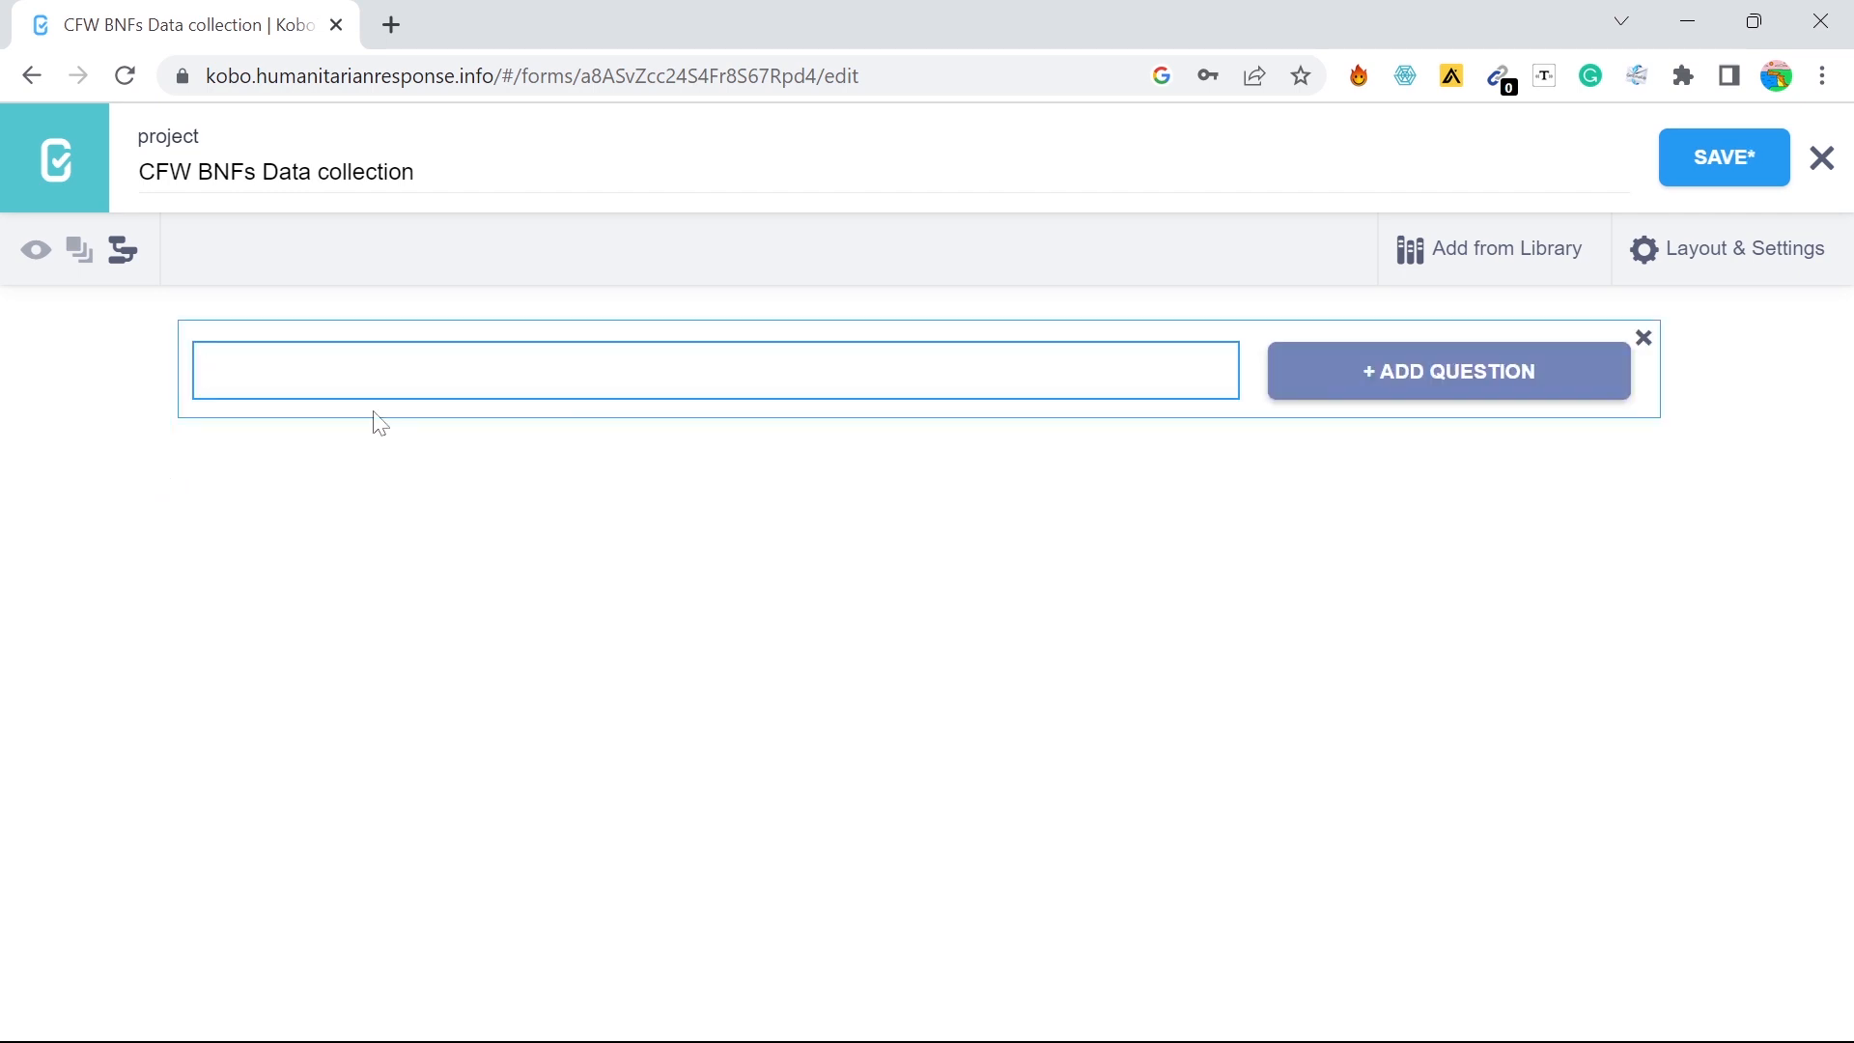
{"action": "type", "text": "1. Name of BNFs"}
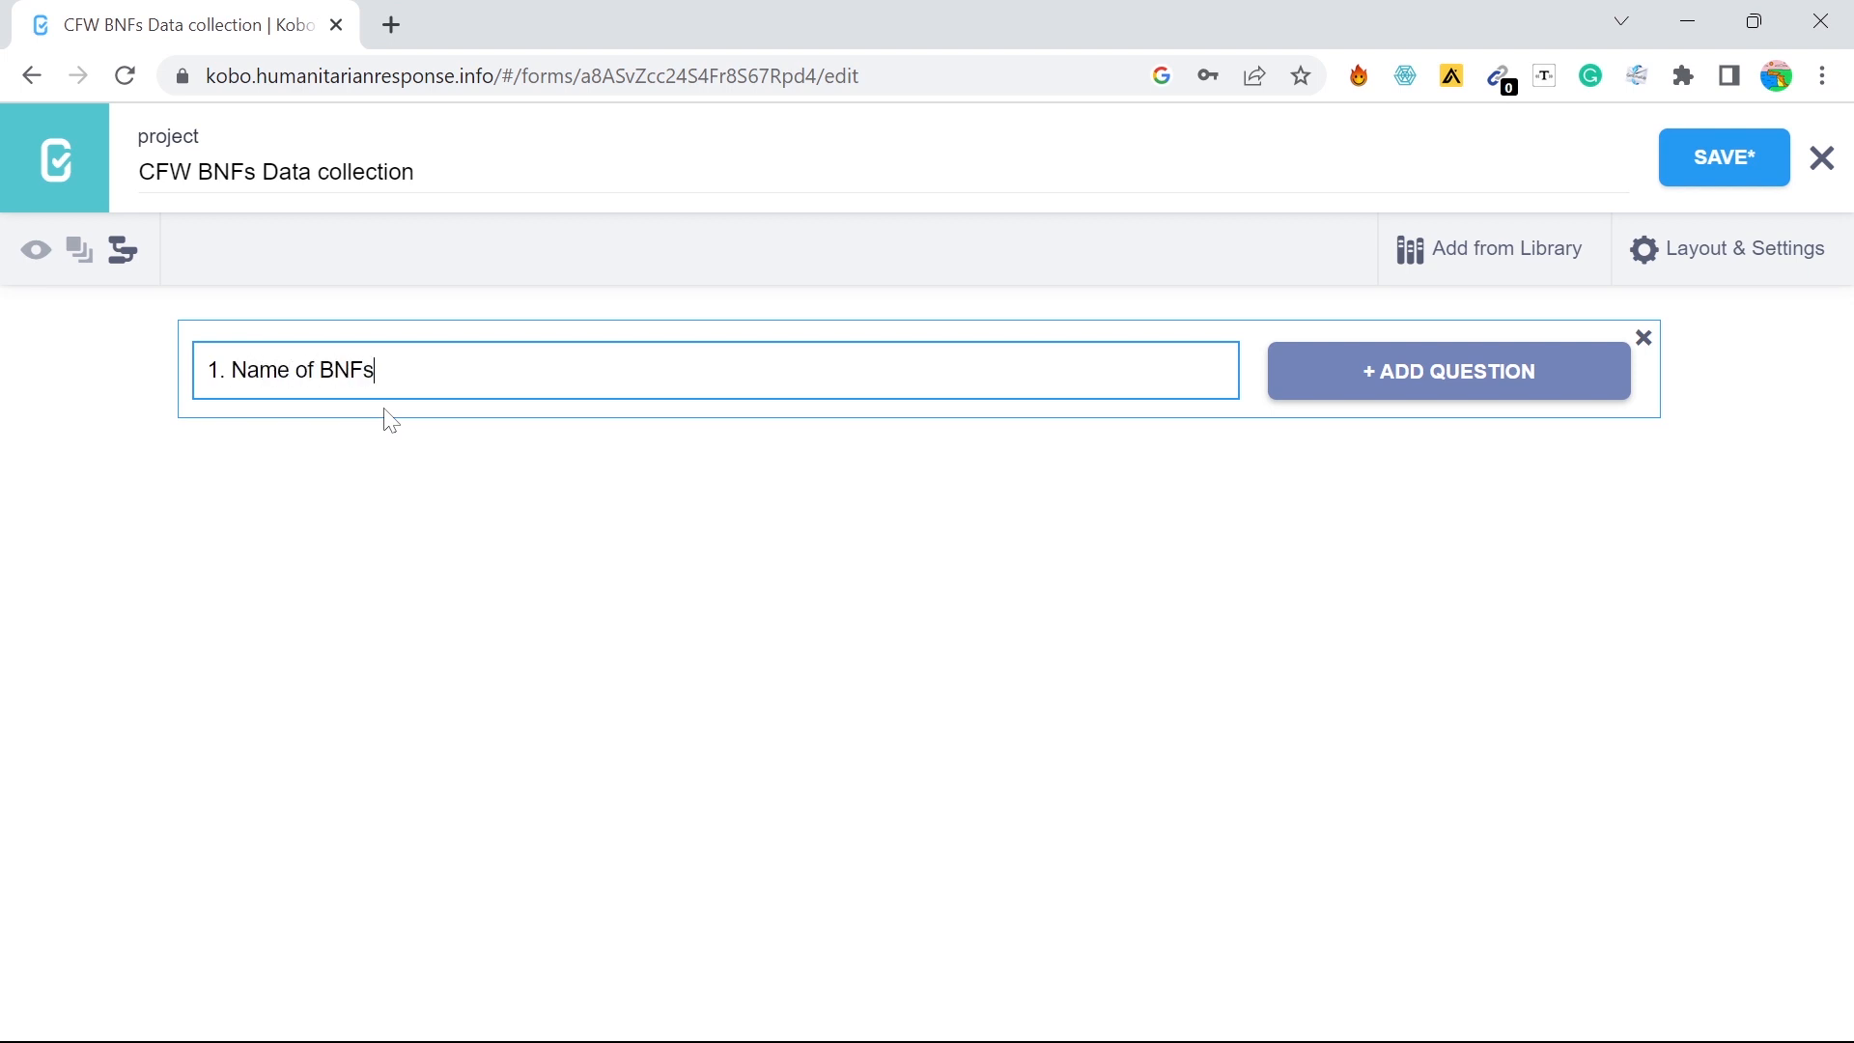
{"action": "key", "text": "BackSpace"}
{"action": "left_click", "coordinate": [1364, 397]}
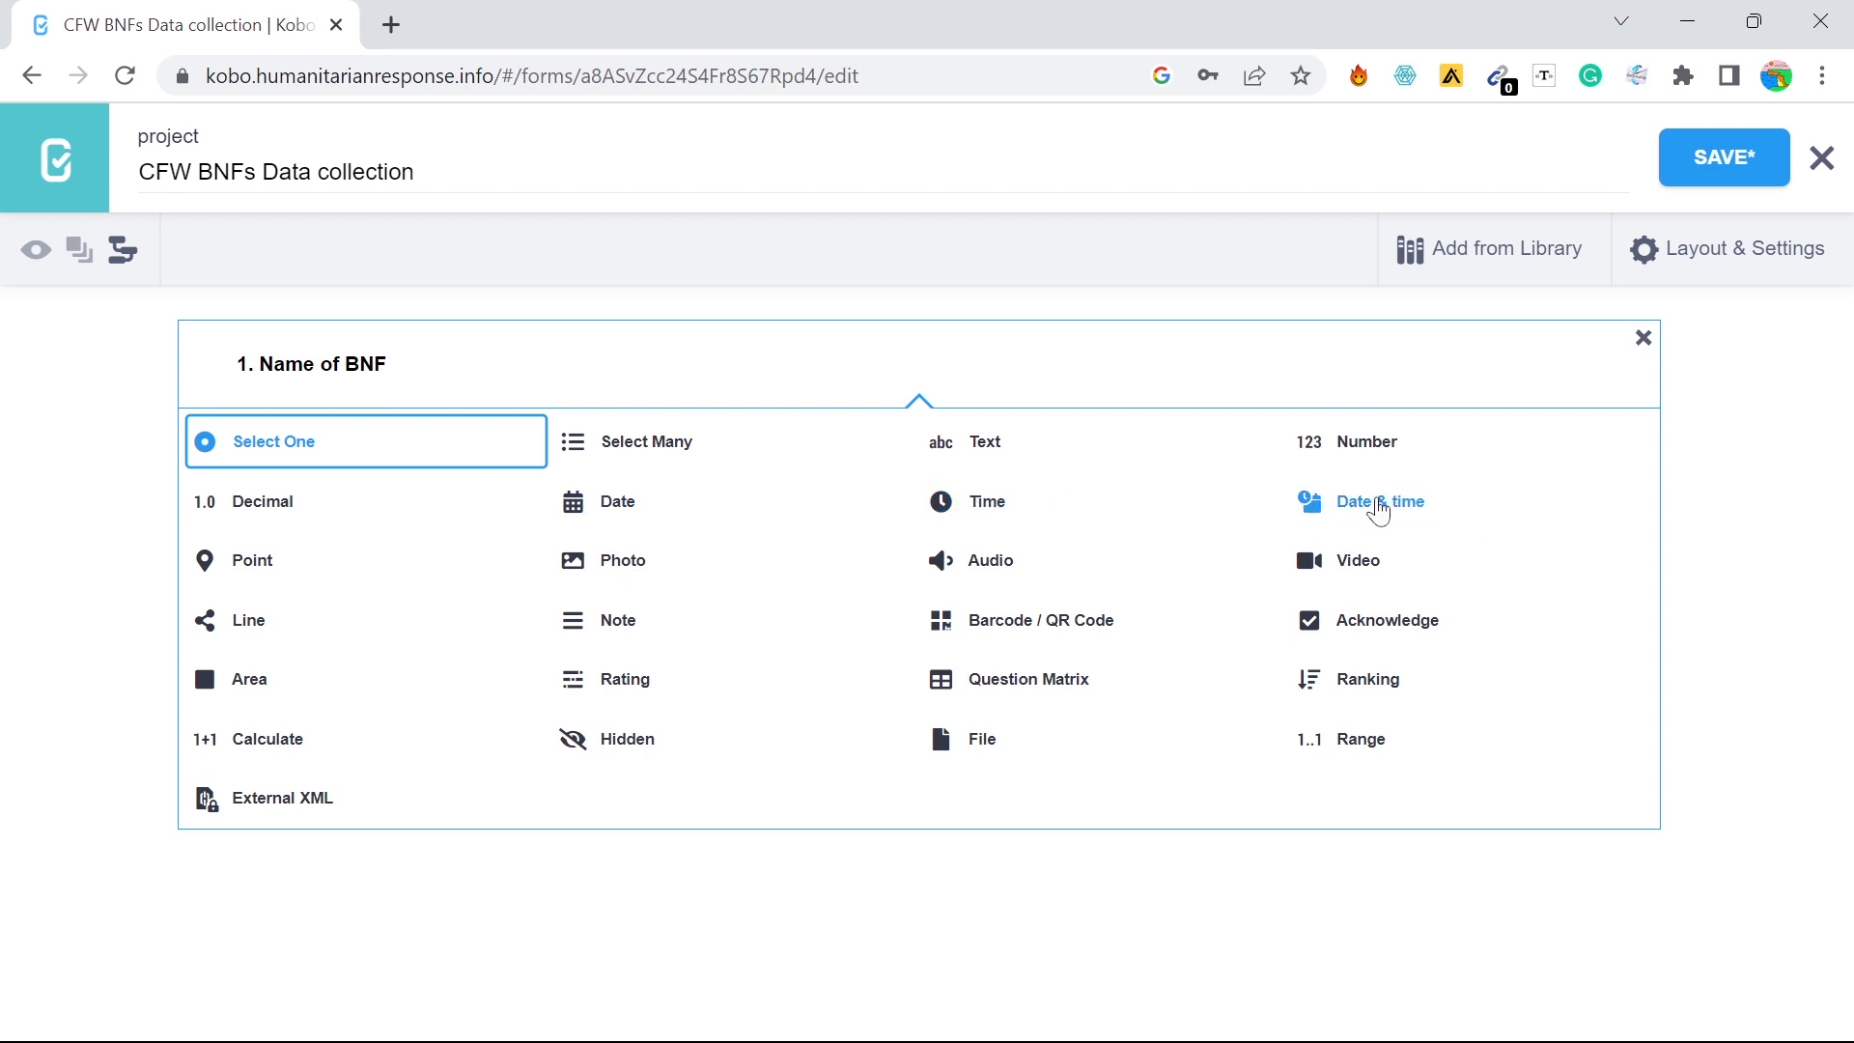
{"action": "left_click", "coordinate": [250, 579]}
{"action": "left_click", "coordinate": [965, 446]}
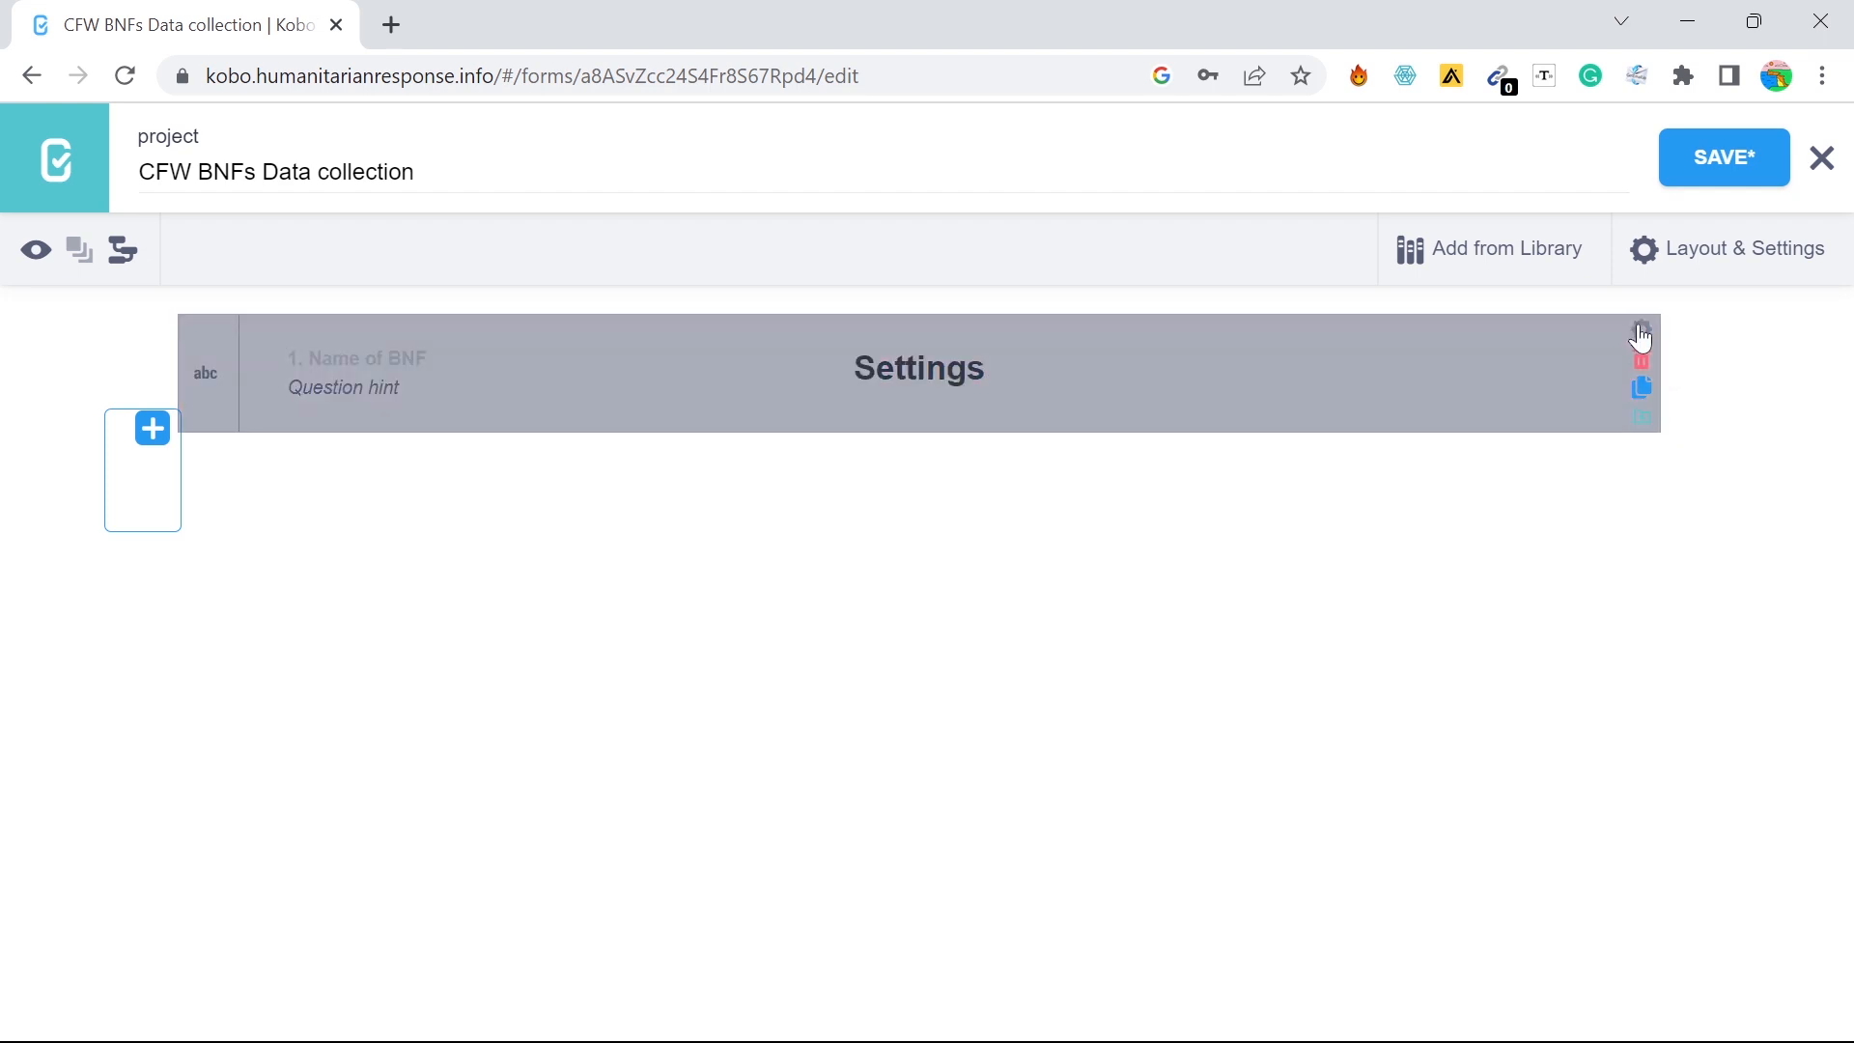
Make the response to the "1. Name of BNF" question mandatory and close its settings
{"action": "left_click", "coordinate": [1640, 334]}
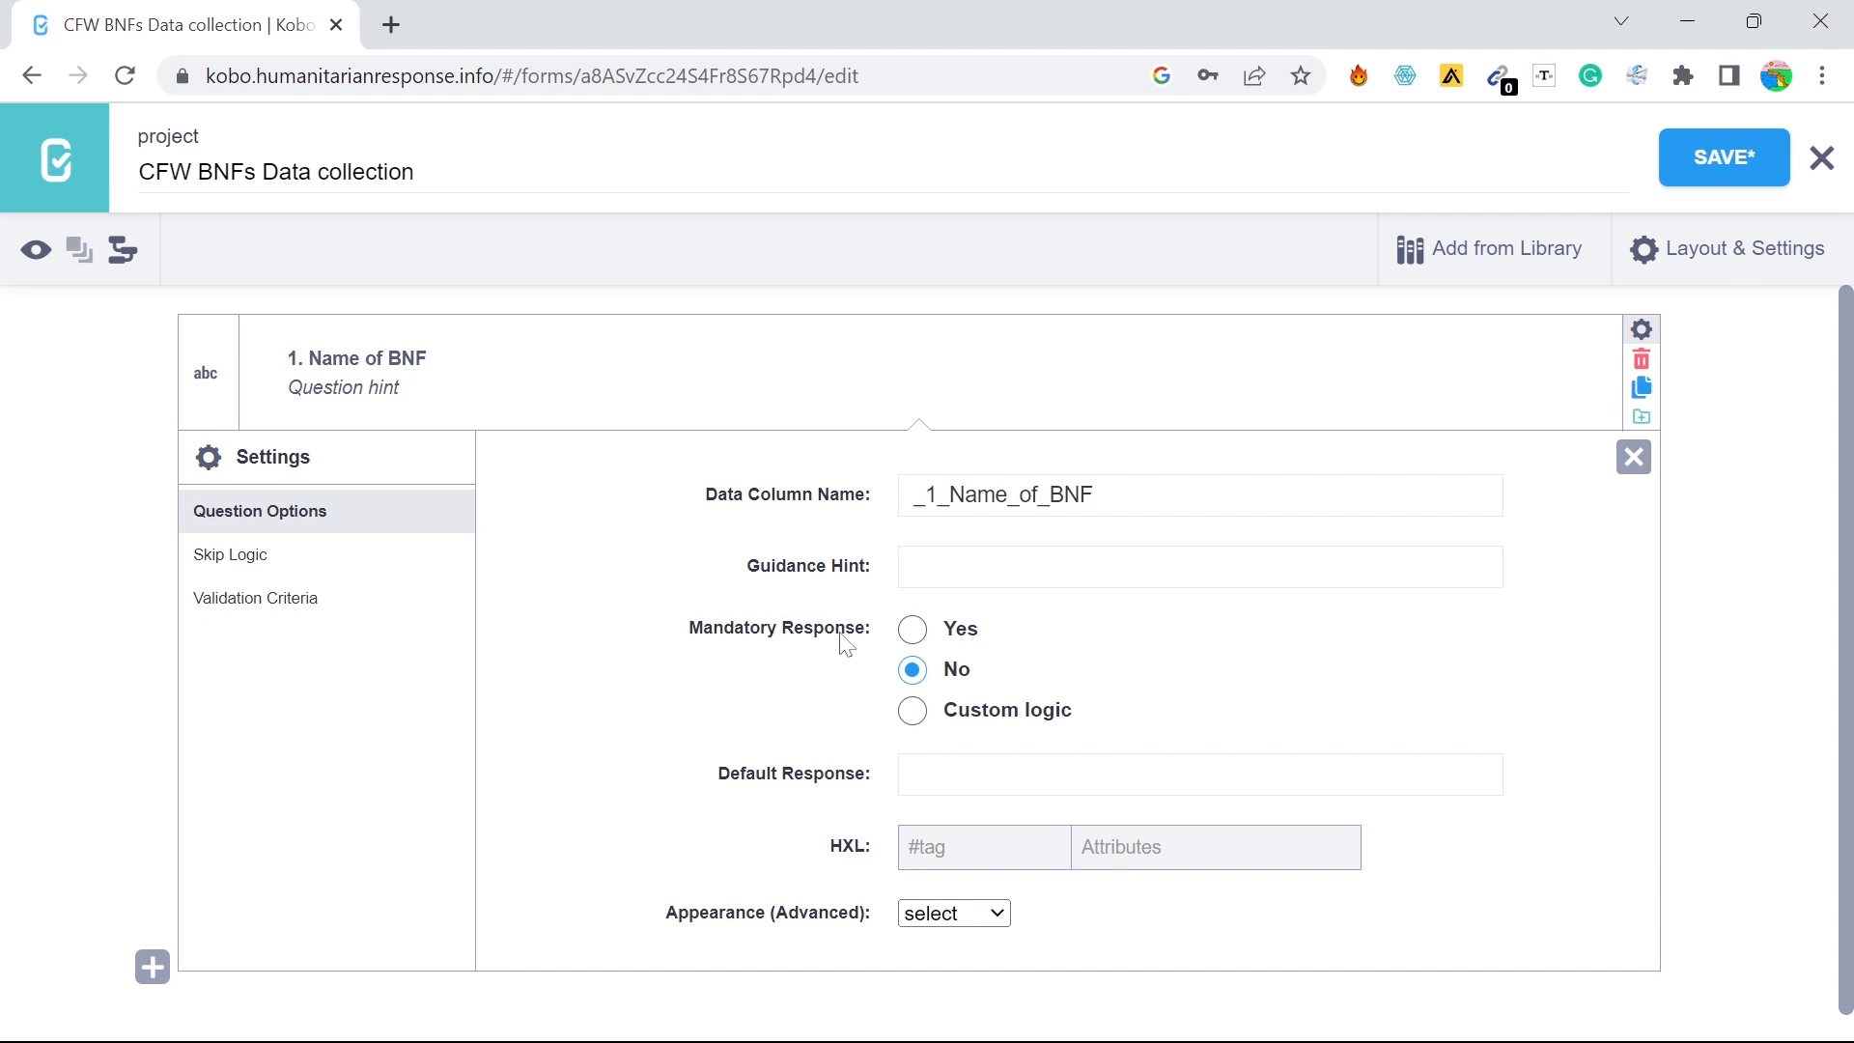
{"action": "left_click", "coordinate": [913, 630]}
{"action": "left_click", "coordinate": [912, 669]}
{"action": "left_click", "coordinate": [914, 633]}
{"action": "left_click", "coordinate": [1634, 457]}
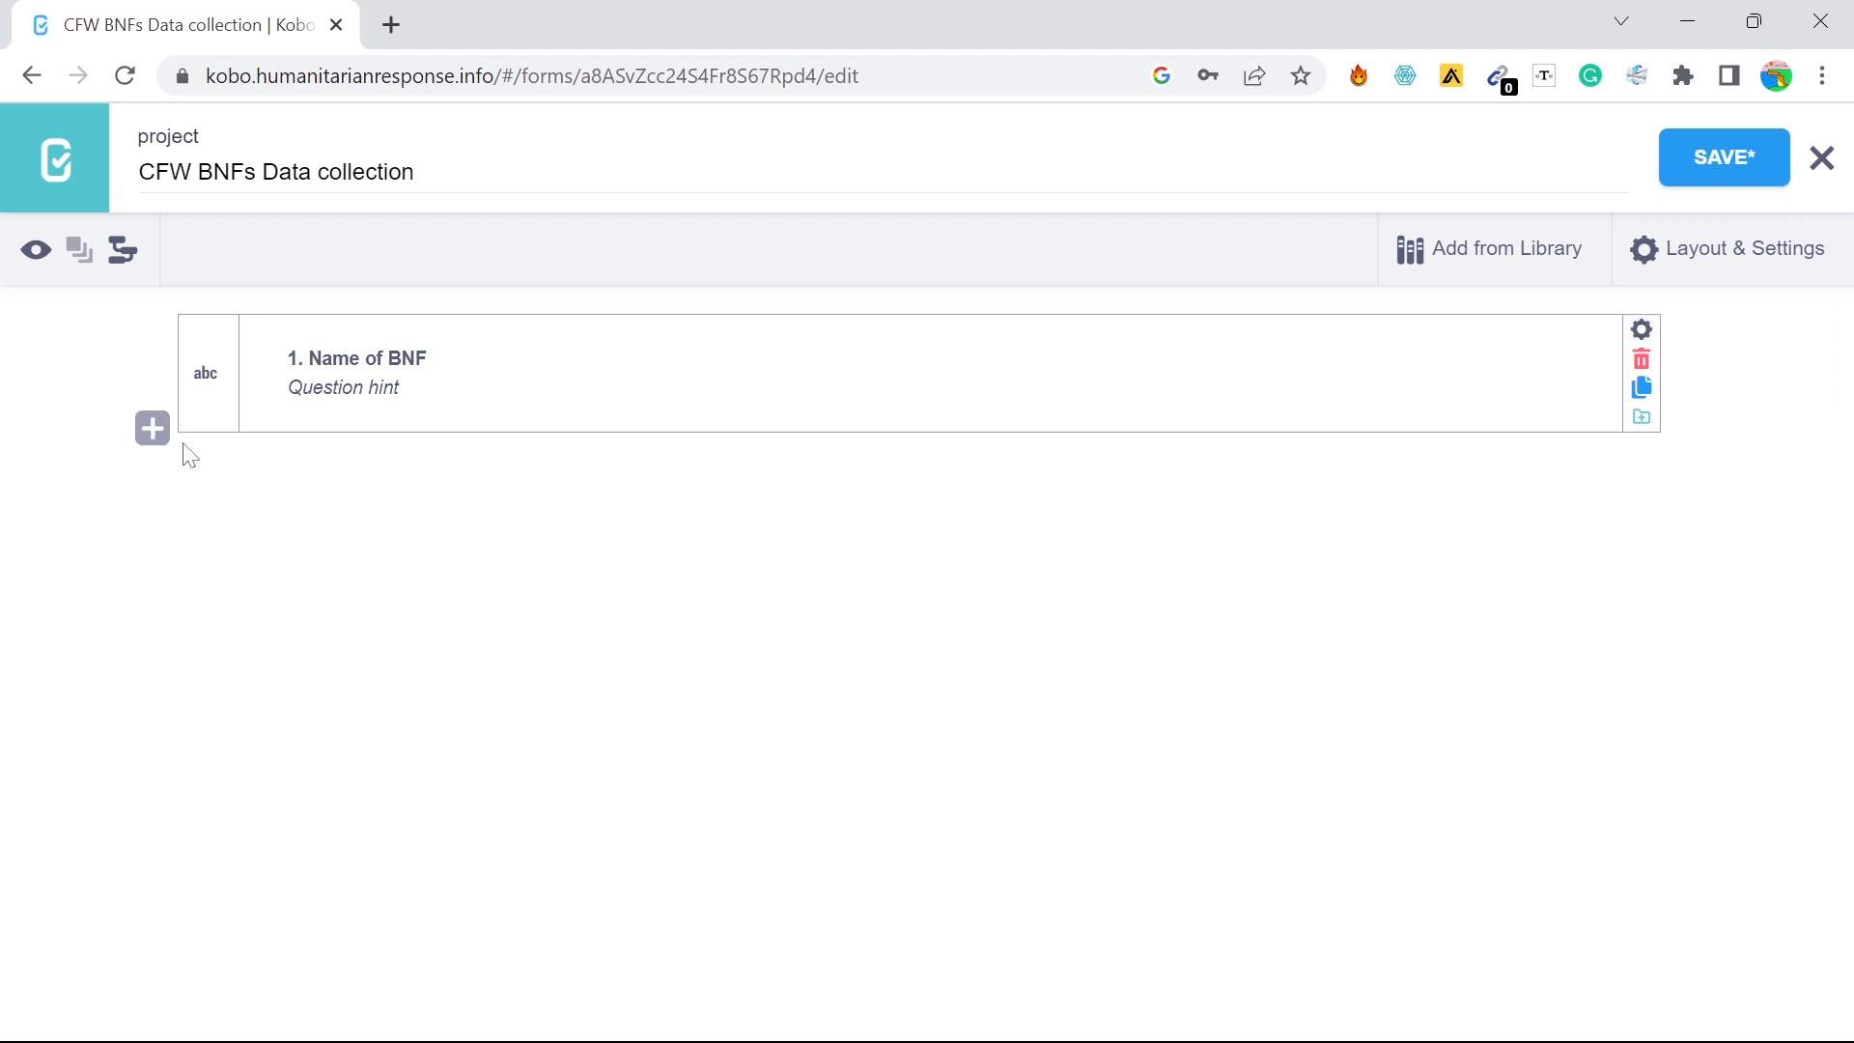
Add a Select One question titled "2. Gender" below the name question
{"action": "left_click", "coordinate": [155, 435]}
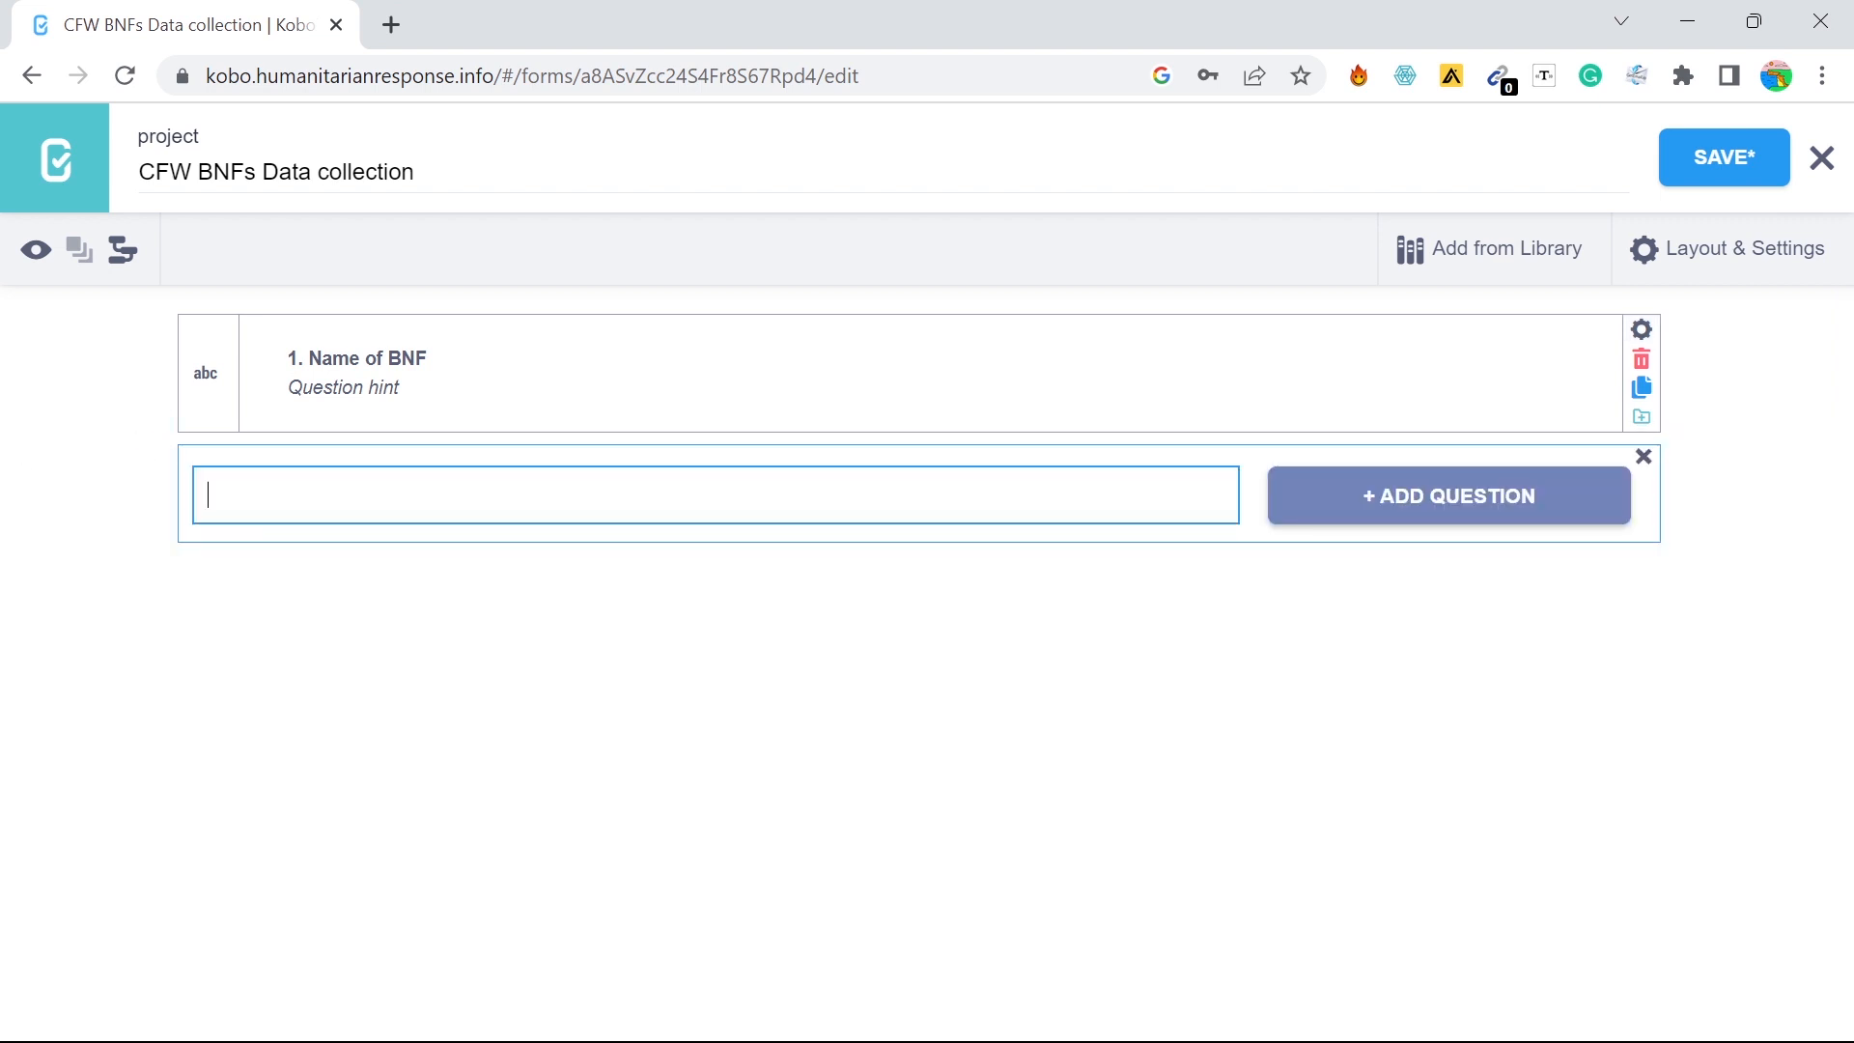
{"action": "type", "text": "2. Gender"}
{"action": "left_click", "coordinate": [1477, 498]}
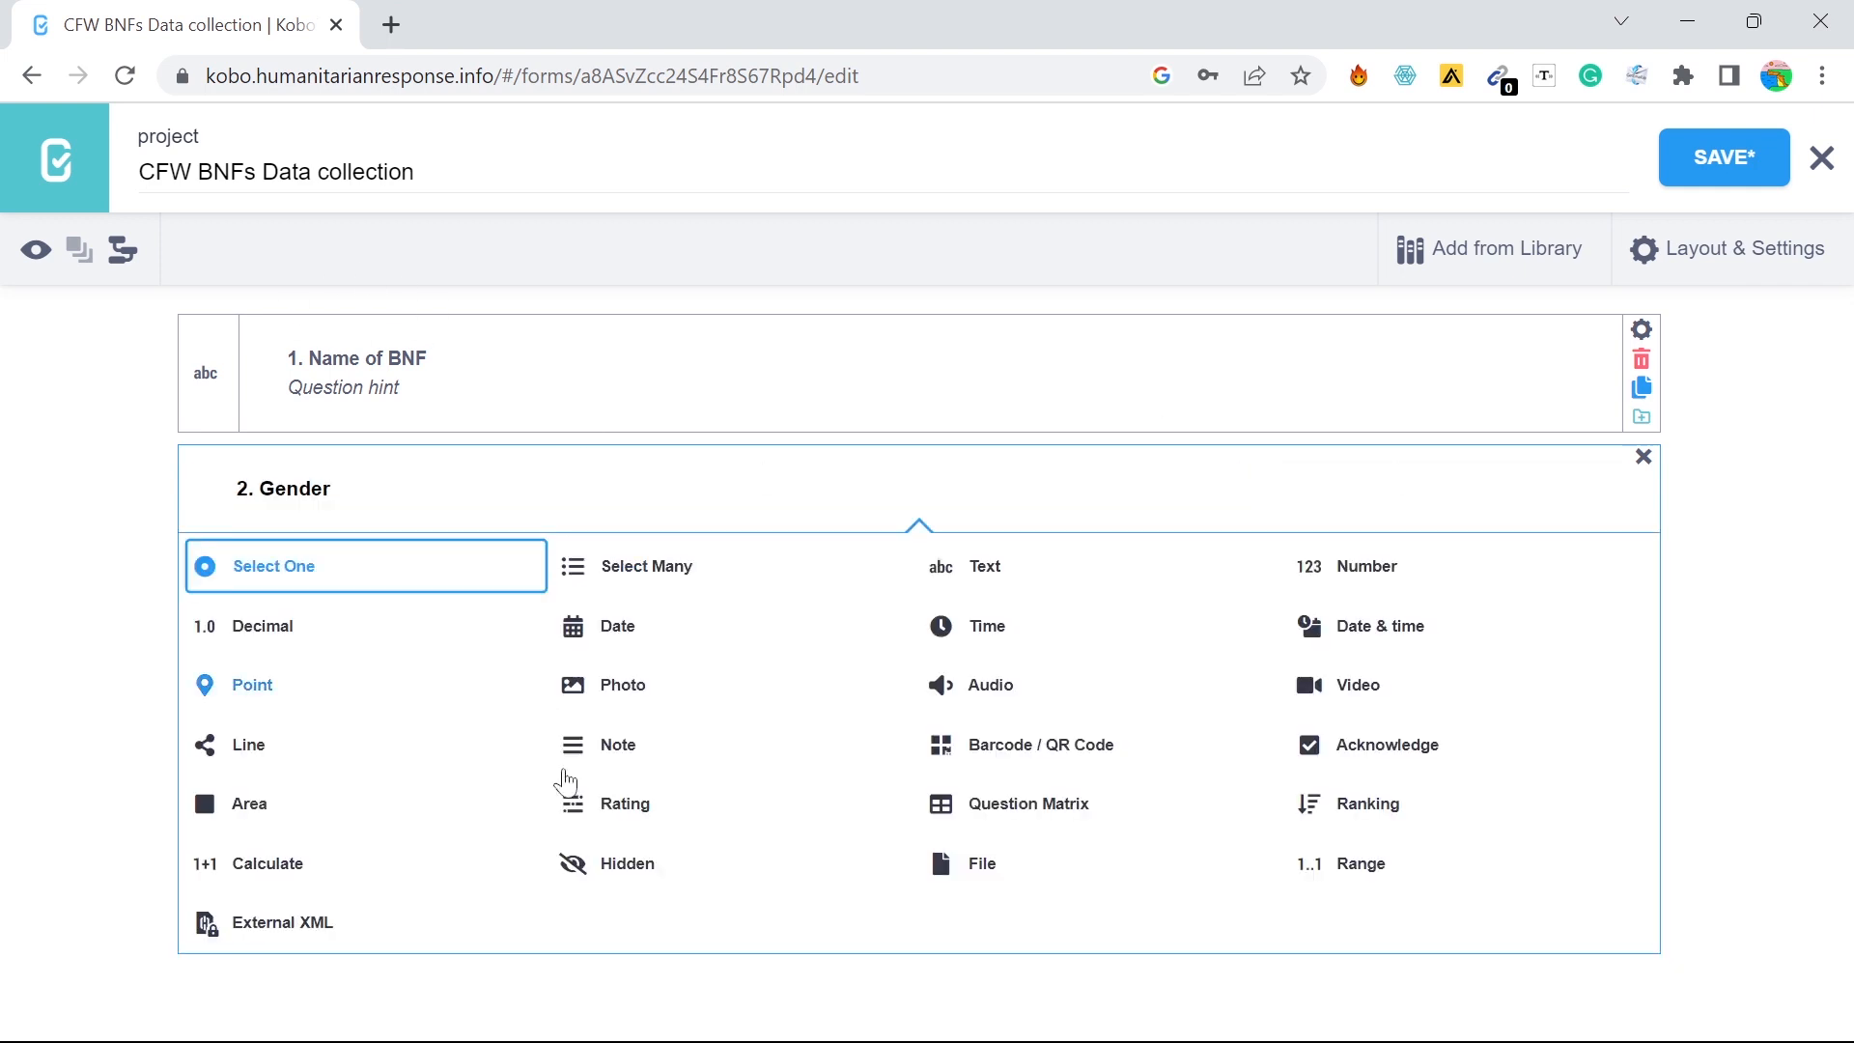
{"action": "left_click", "coordinate": [344, 586]}
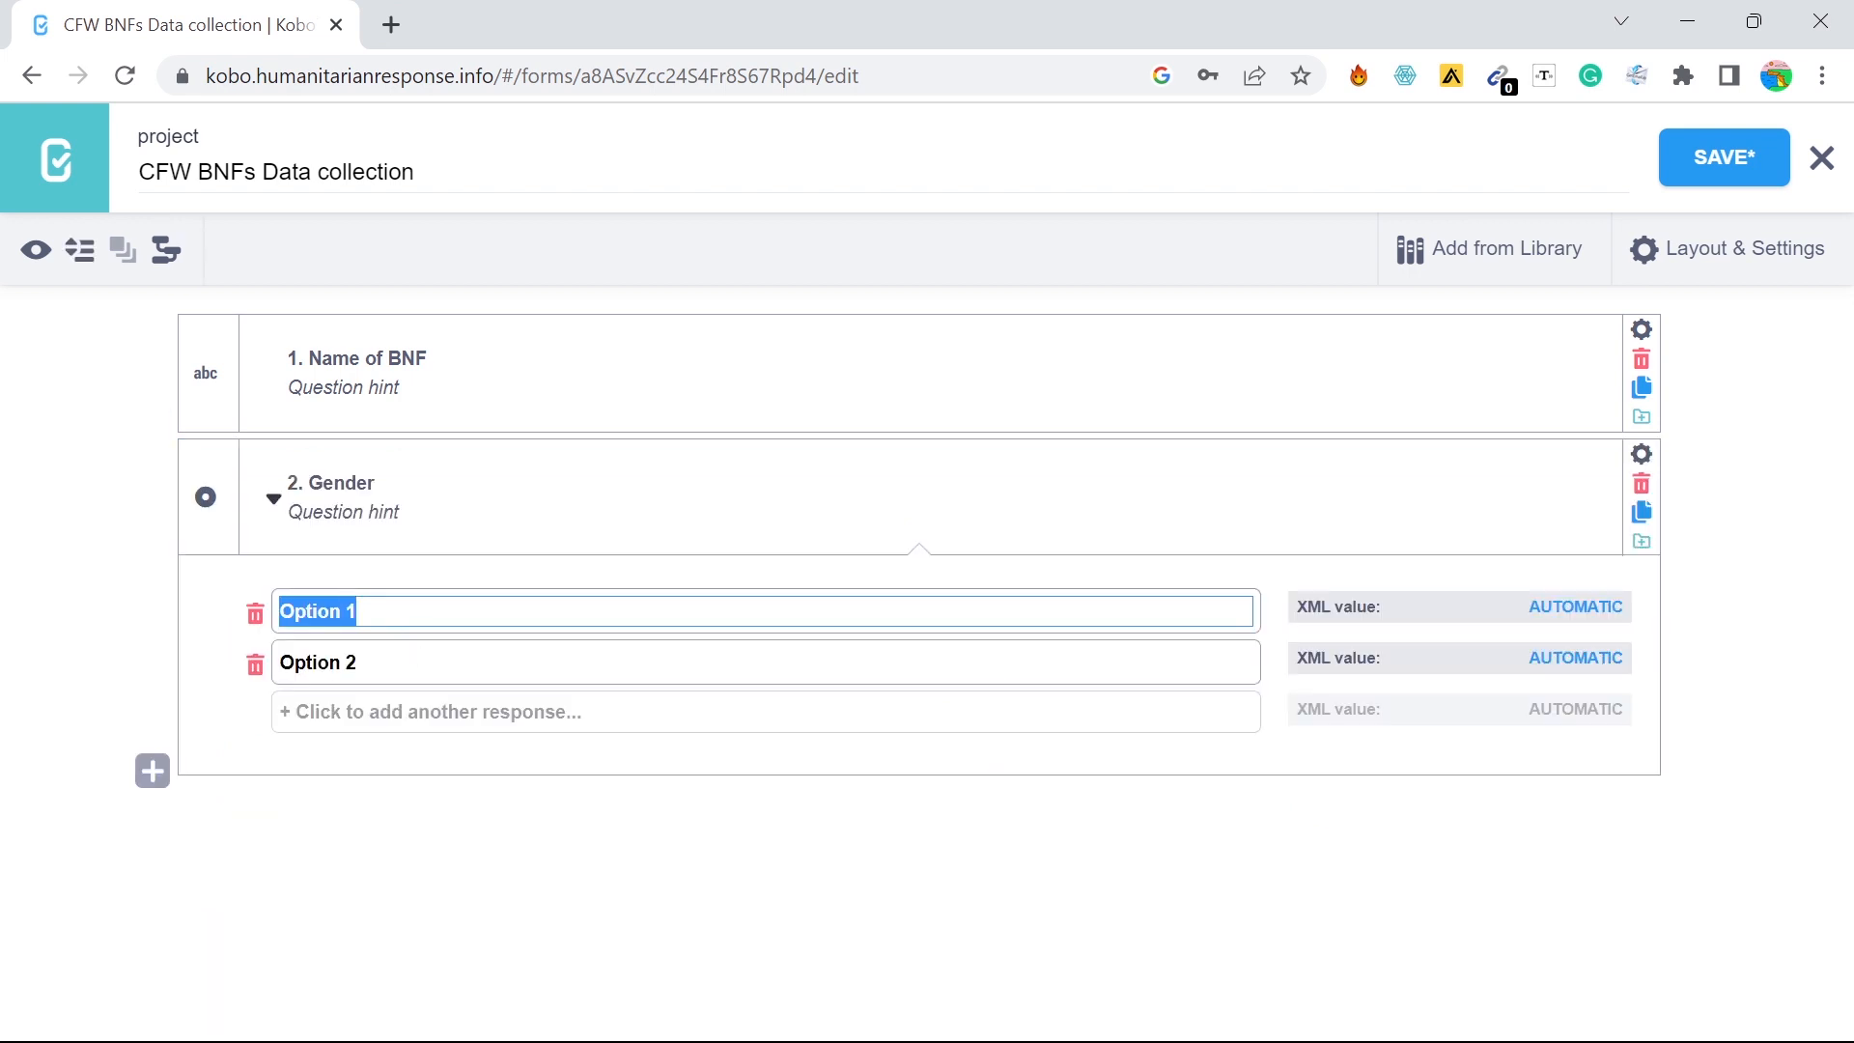
Rename the first response option of the Gender question to "Male"
{"action": "key", "text": "BackSpace"}
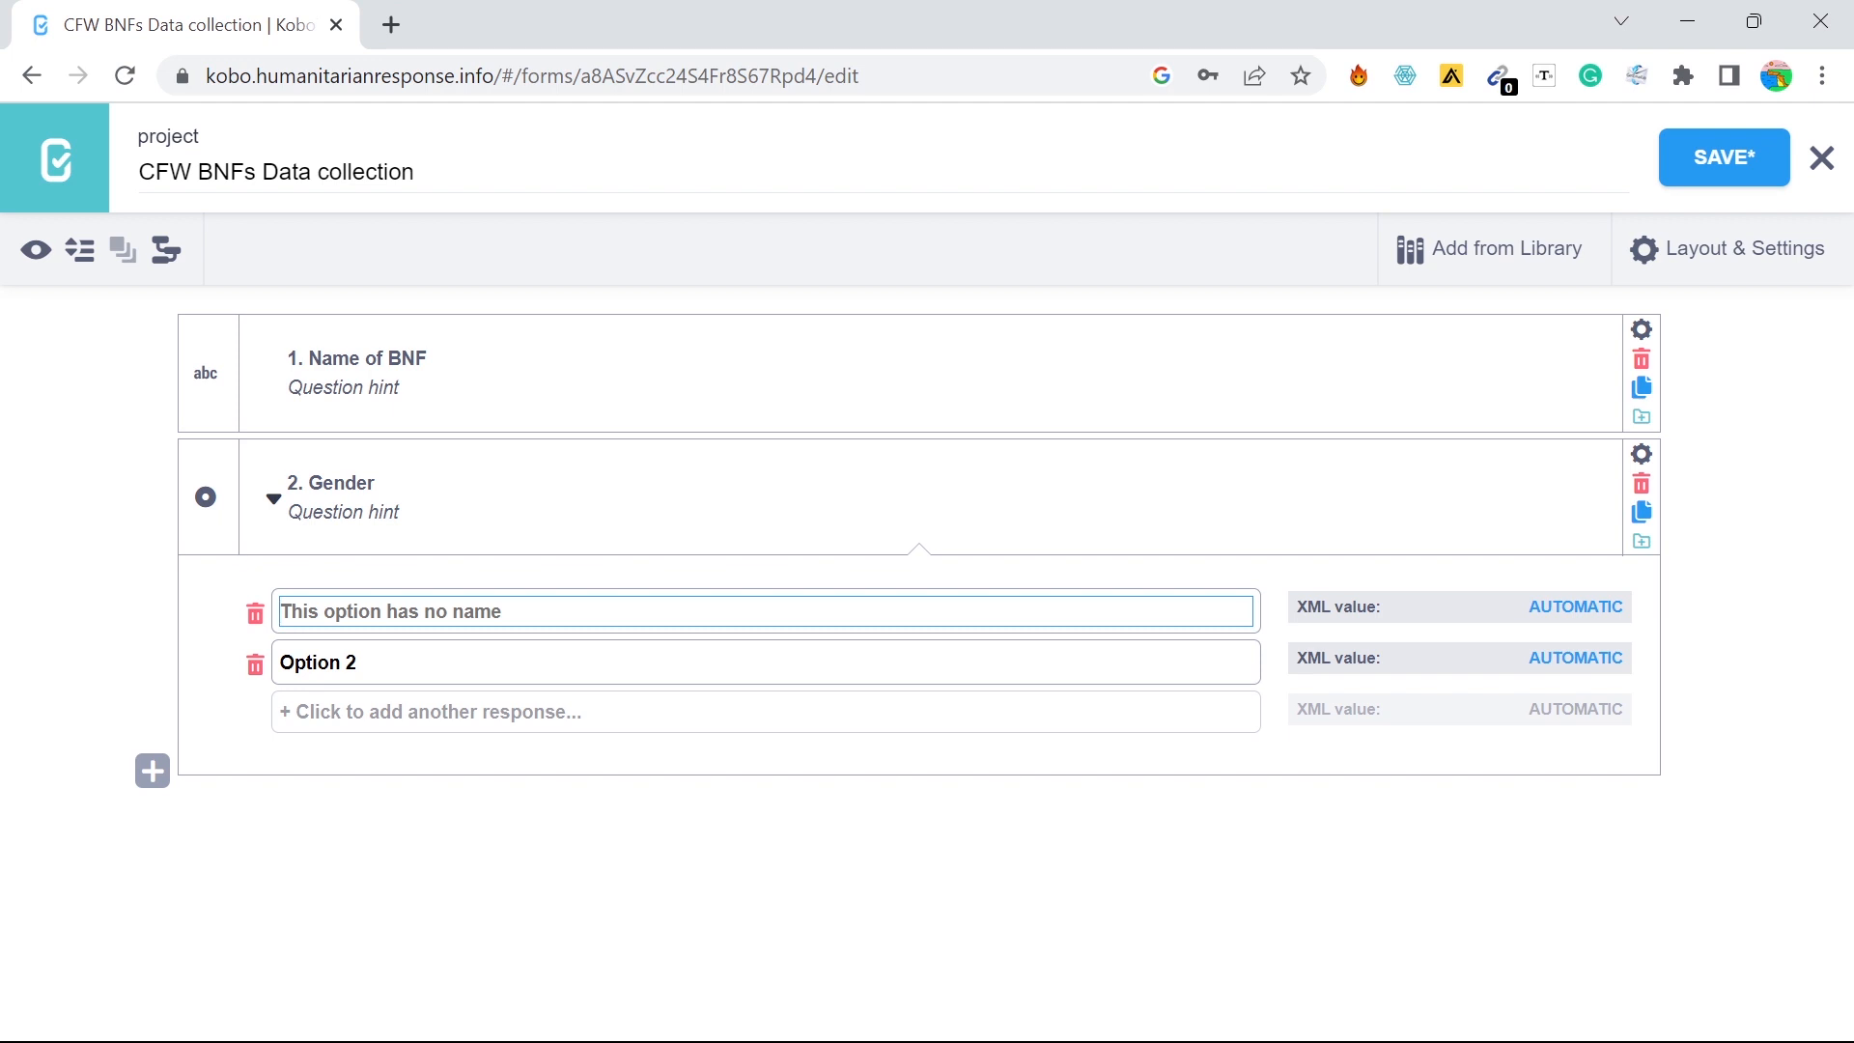
{"action": "type", "text": "MAL"}
{"action": "key", "text": "BackSpace"}
{"action": "key", "text": "BackSpace"}
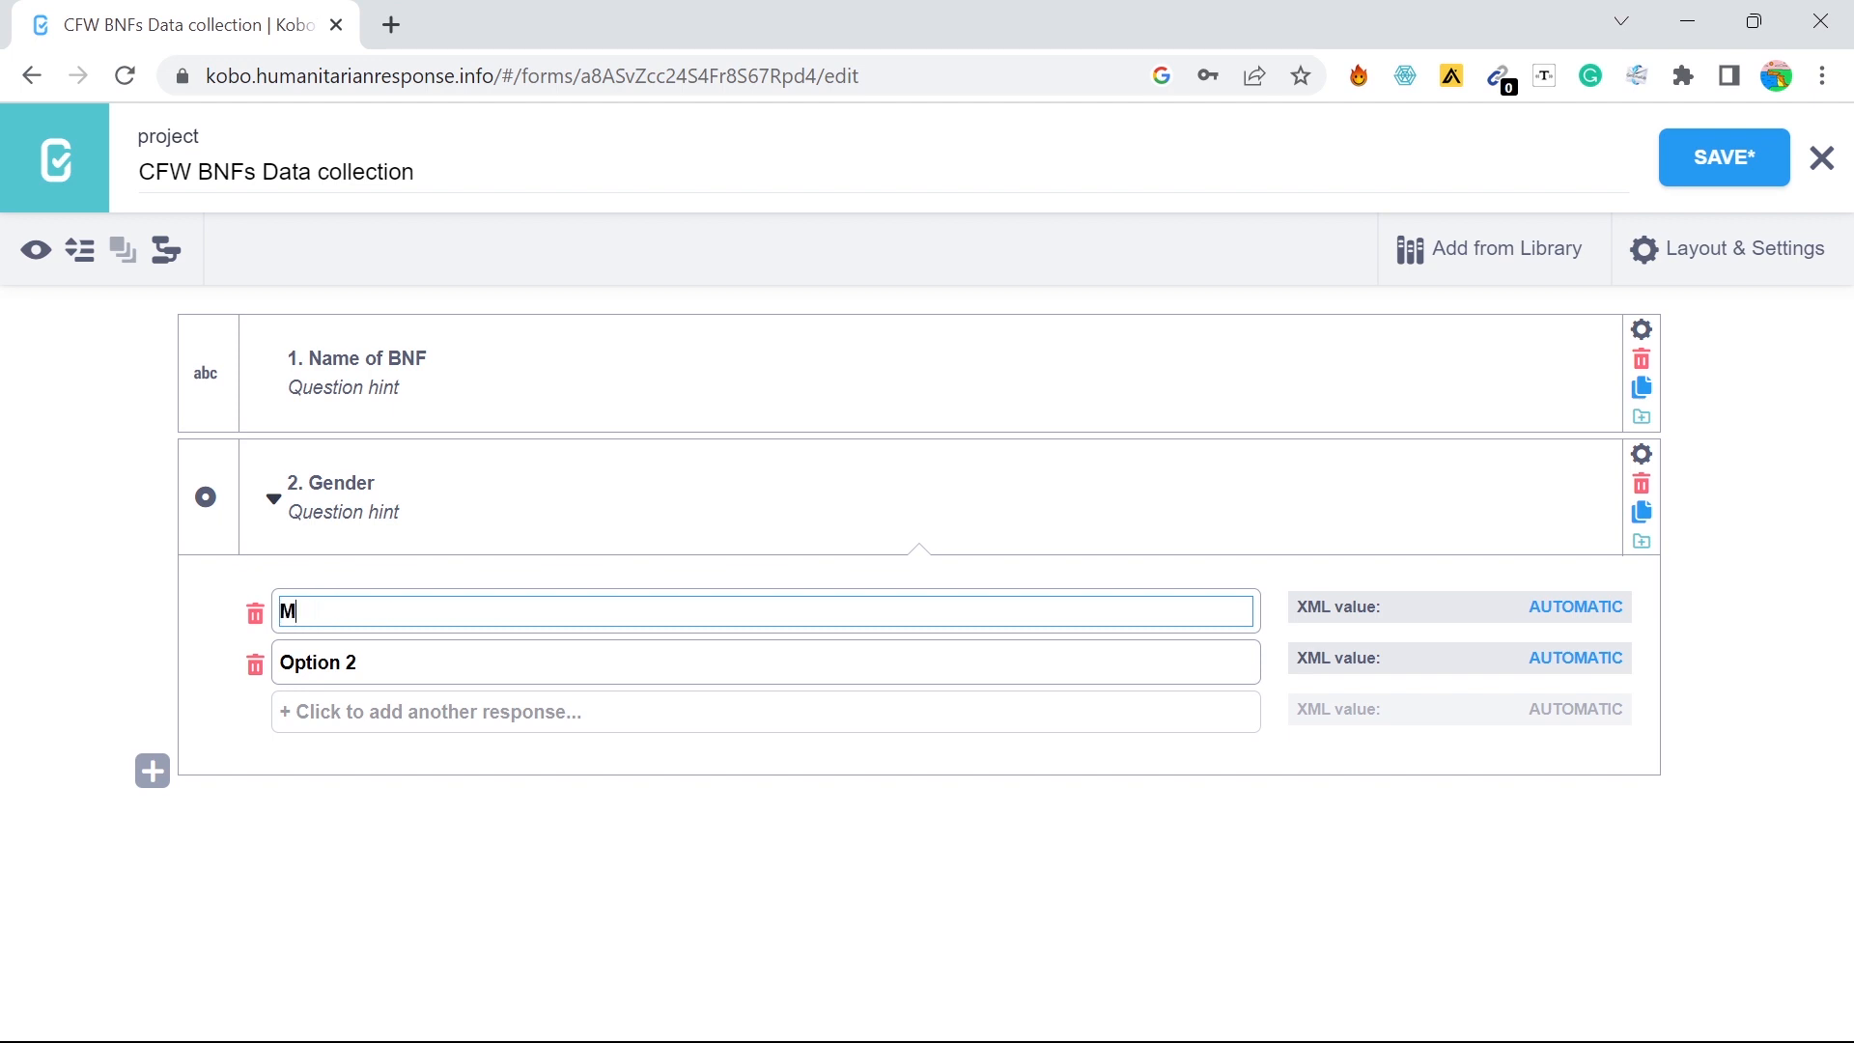
{"action": "type", "text": "ale"}
Rename the second response option of the Gender question to "Female", keeping its XML value automatic
{"action": "key", "text": "Tab"}
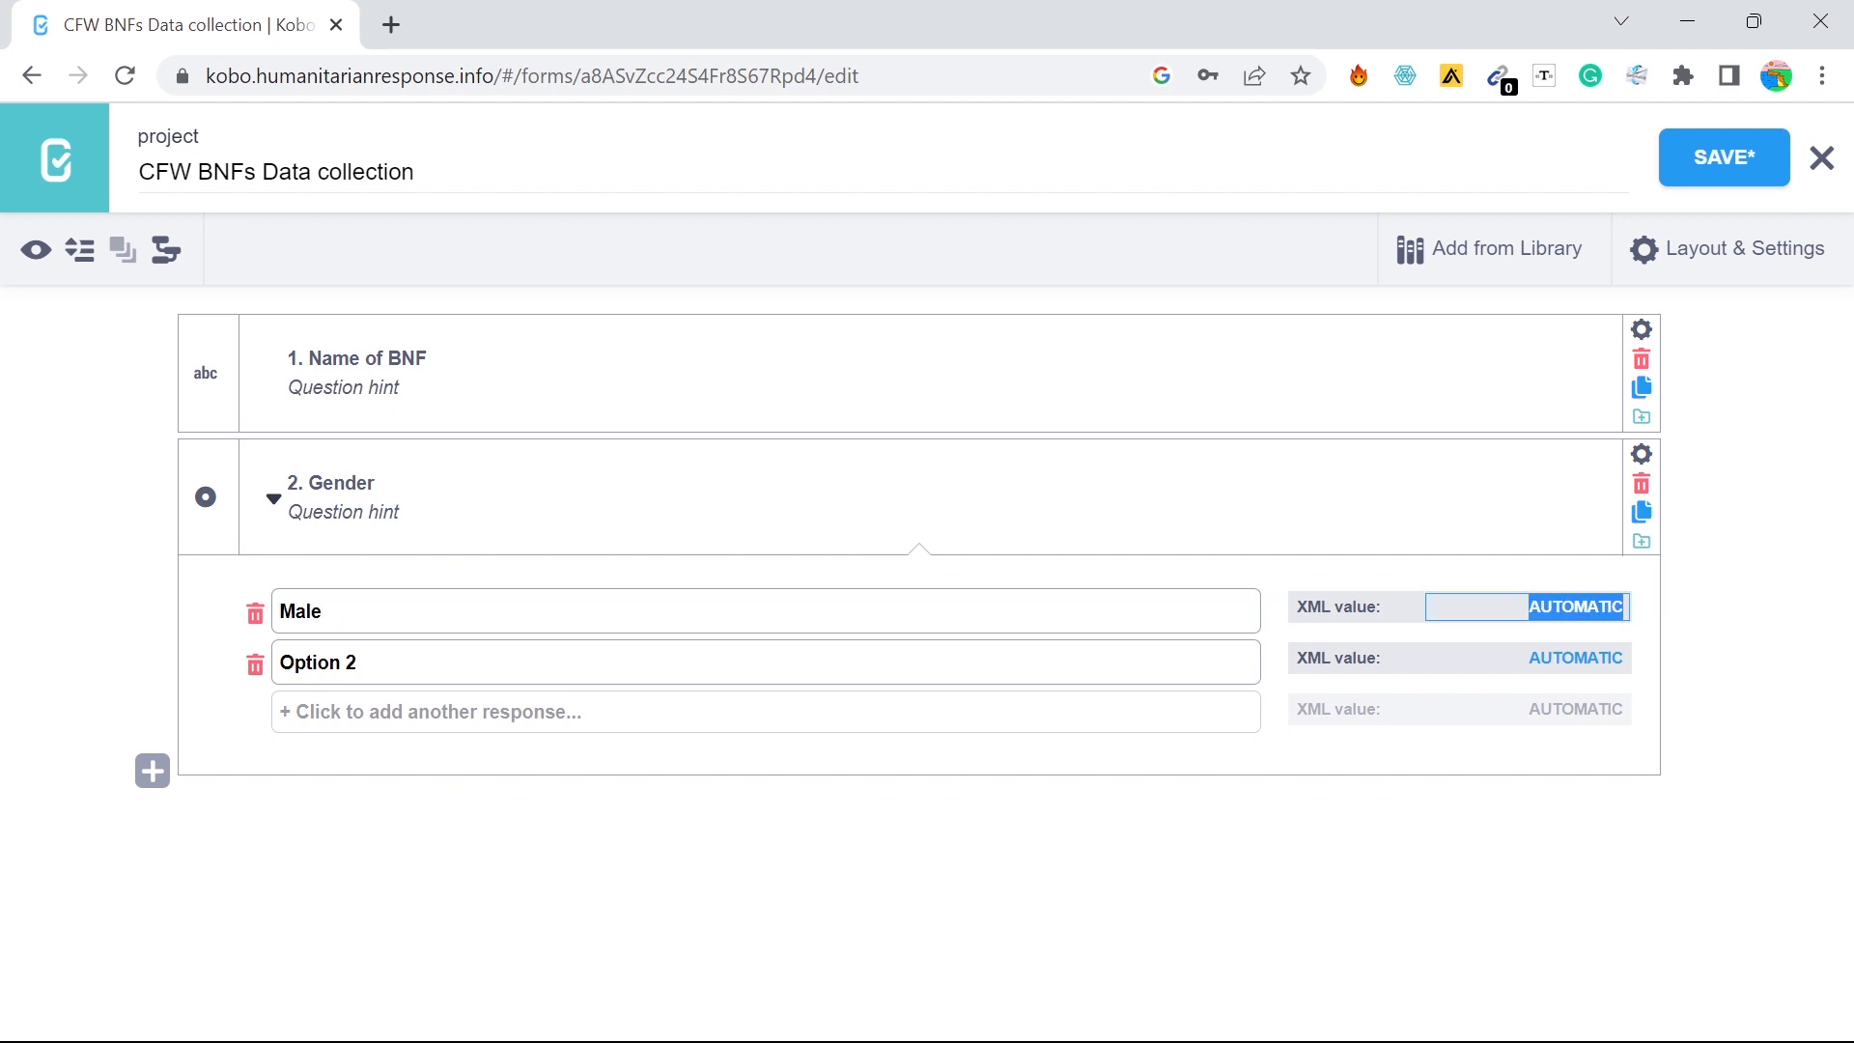
{"action": "key", "text": "Tab"}
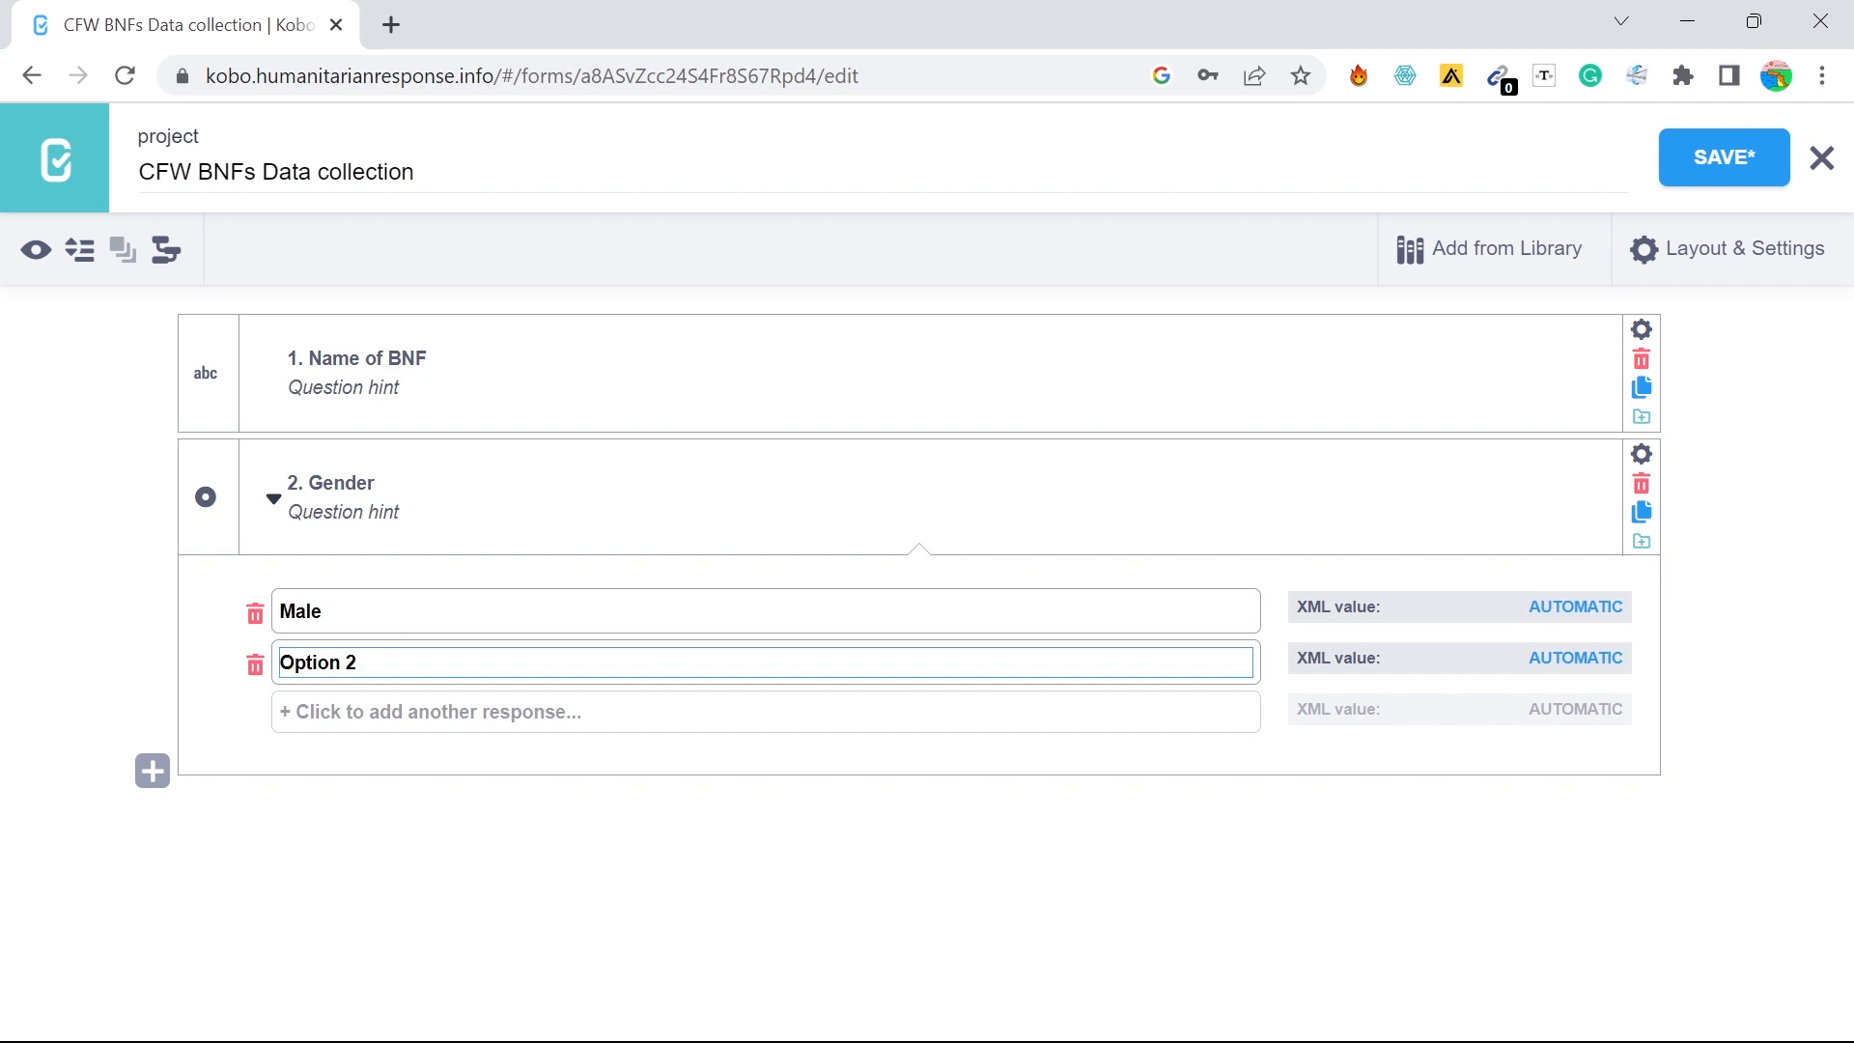
{"action": "type", "text": "Female"}
{"action": "key", "text": "BackSpace"}
{"action": "key", "text": "BackSpace"}
{"action": "key", "text": "BackSpace"}
{"action": "key", "text": "BackSpace"}
{"action": "key", "text": "BackSpace"}
{"action": "key", "text": "BackSpace"}
{"action": "key", "text": "BackSpace"}
{"action": "key", "text": "BackSpace"}
{"action": "key", "text": "BackSpace"}
{"action": "key", "text": "BackSpace"}
{"action": "key", "text": "BackSpace"}
{"action": "key", "text": "BackSpace"}
{"action": "key", "text": "BackSpace"}
{"action": "key", "text": "BackSpace"}
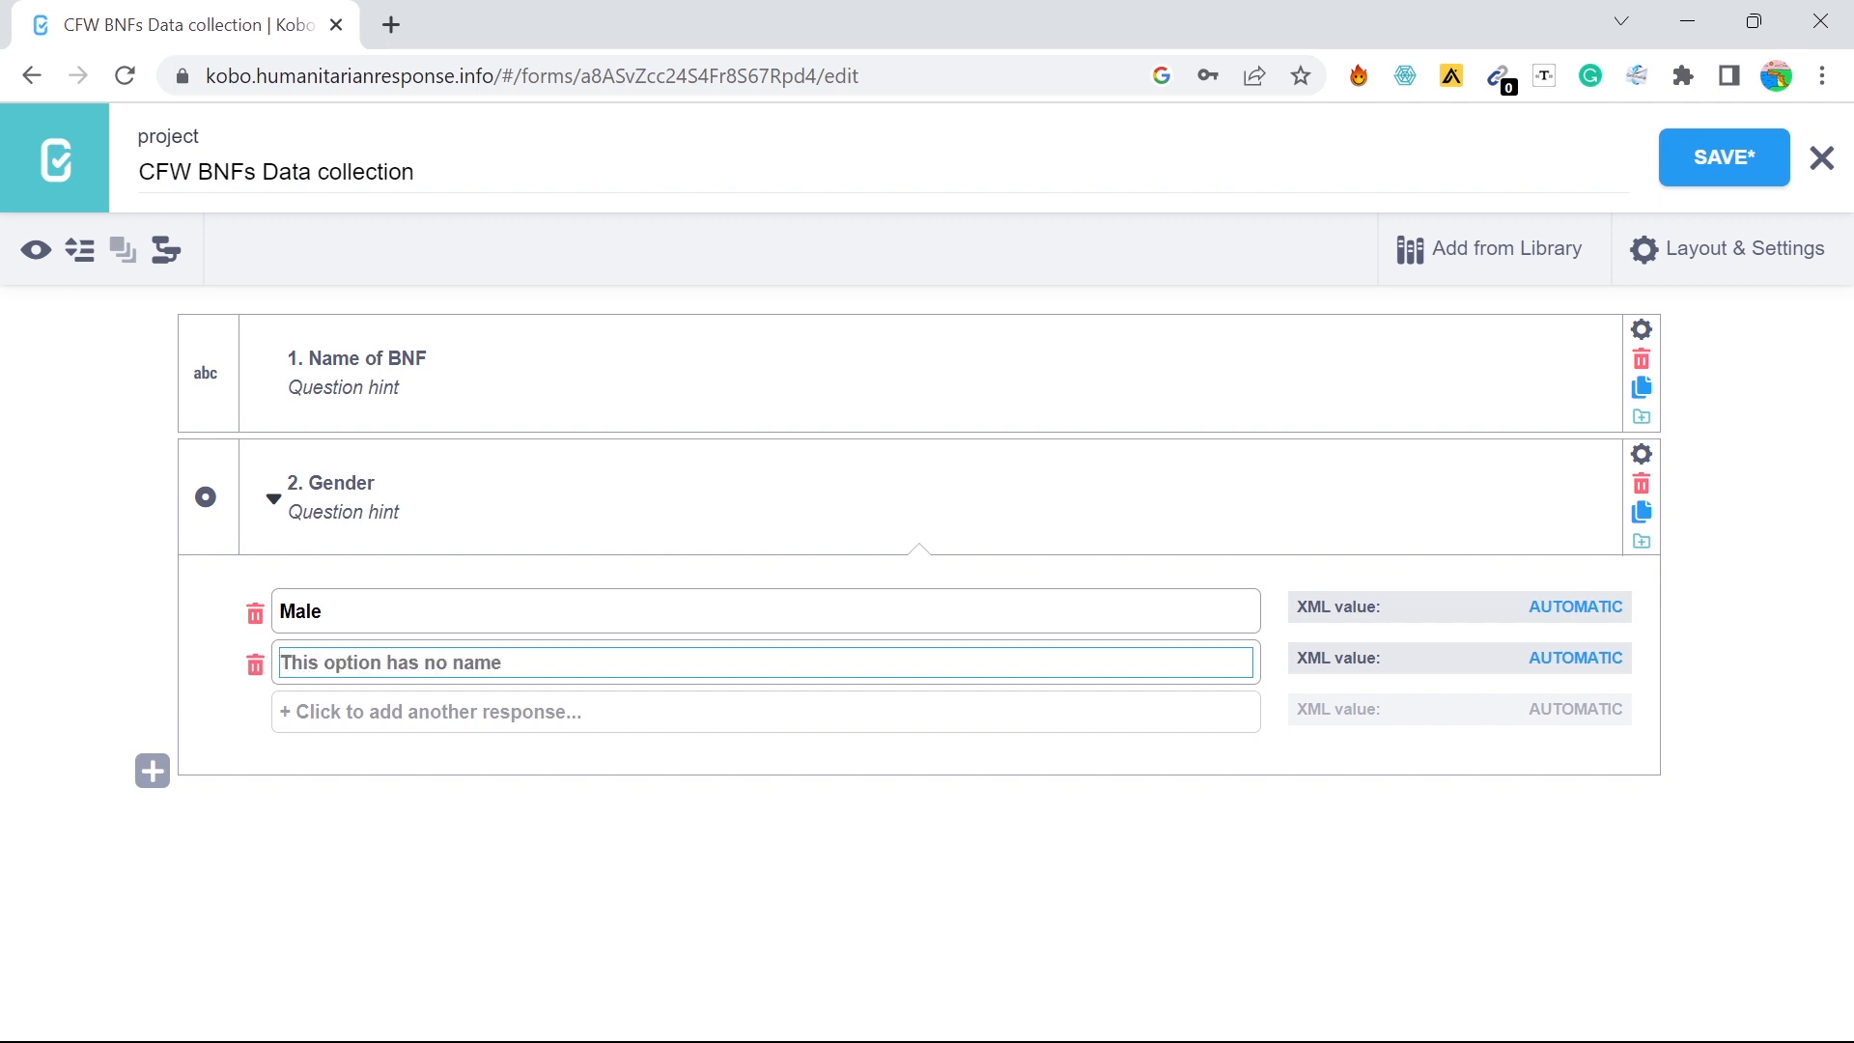
{"action": "type", "text": "Female"}
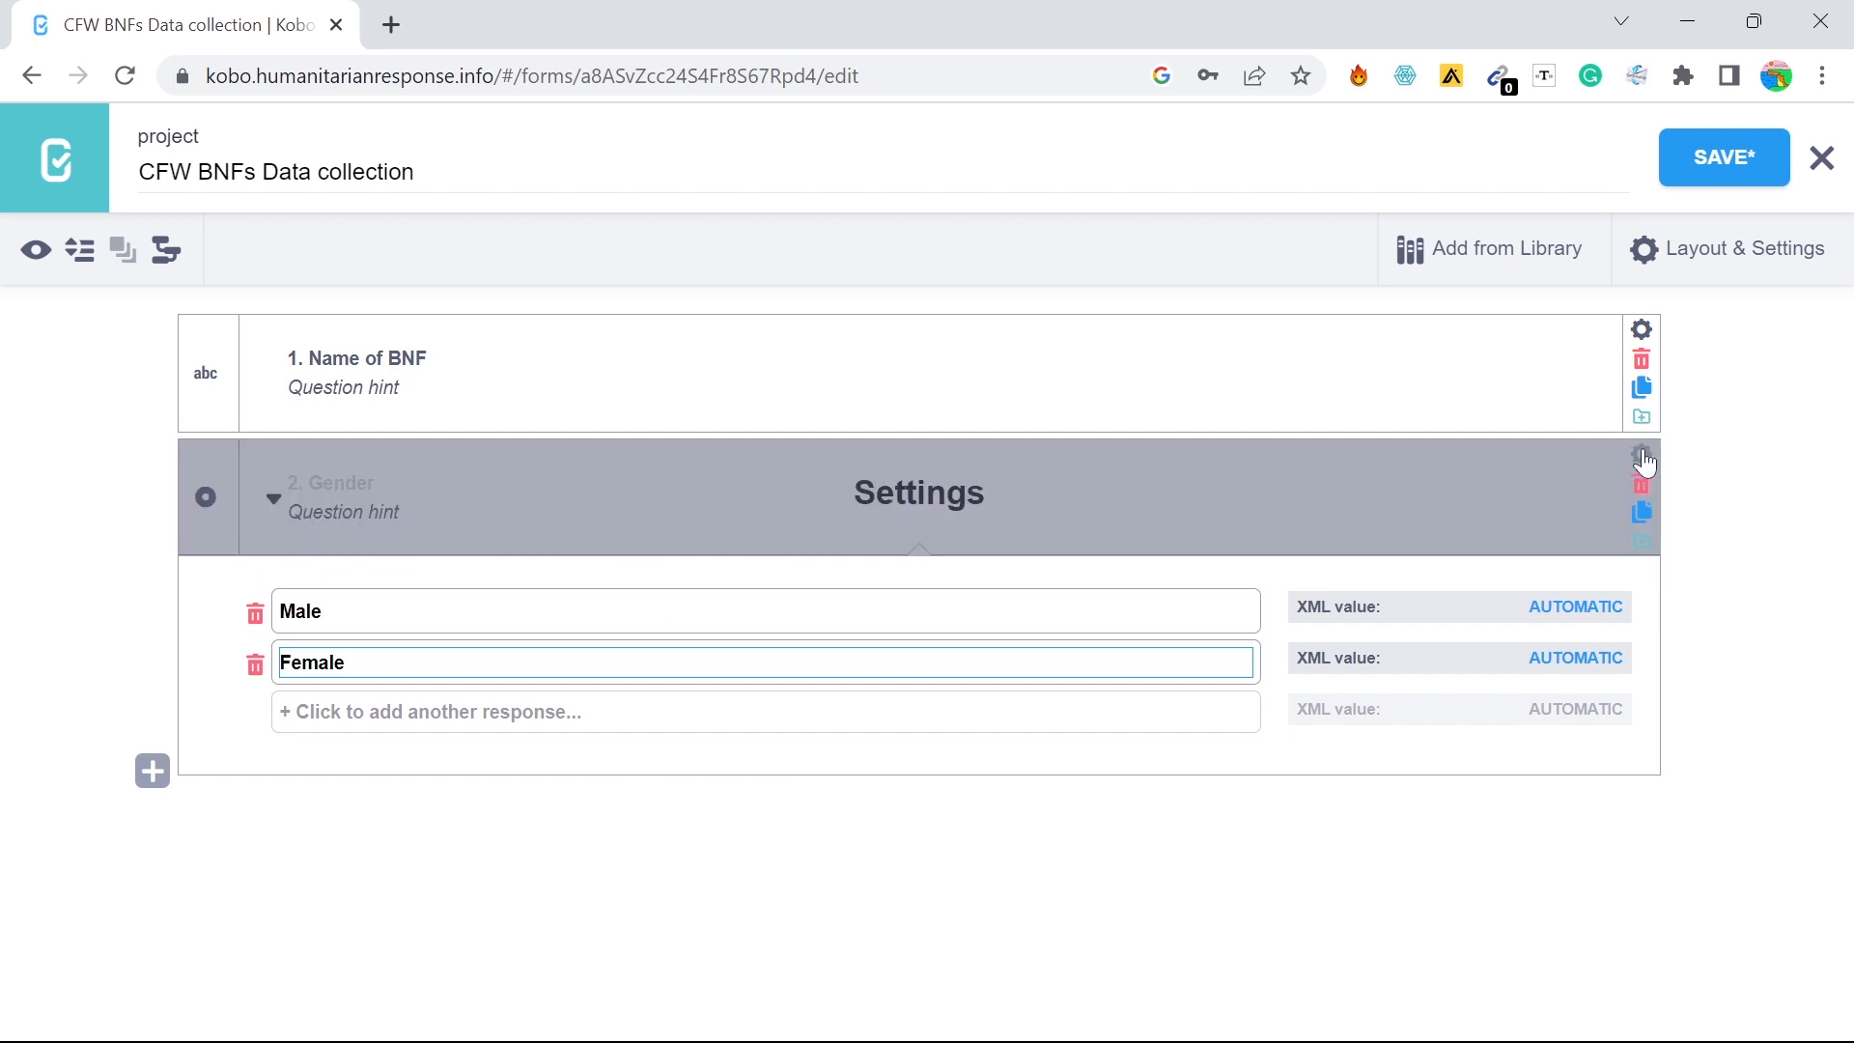
Make the response to the "2. Gender" question mandatory in its question options
{"action": "left_click", "coordinate": [1641, 454]}
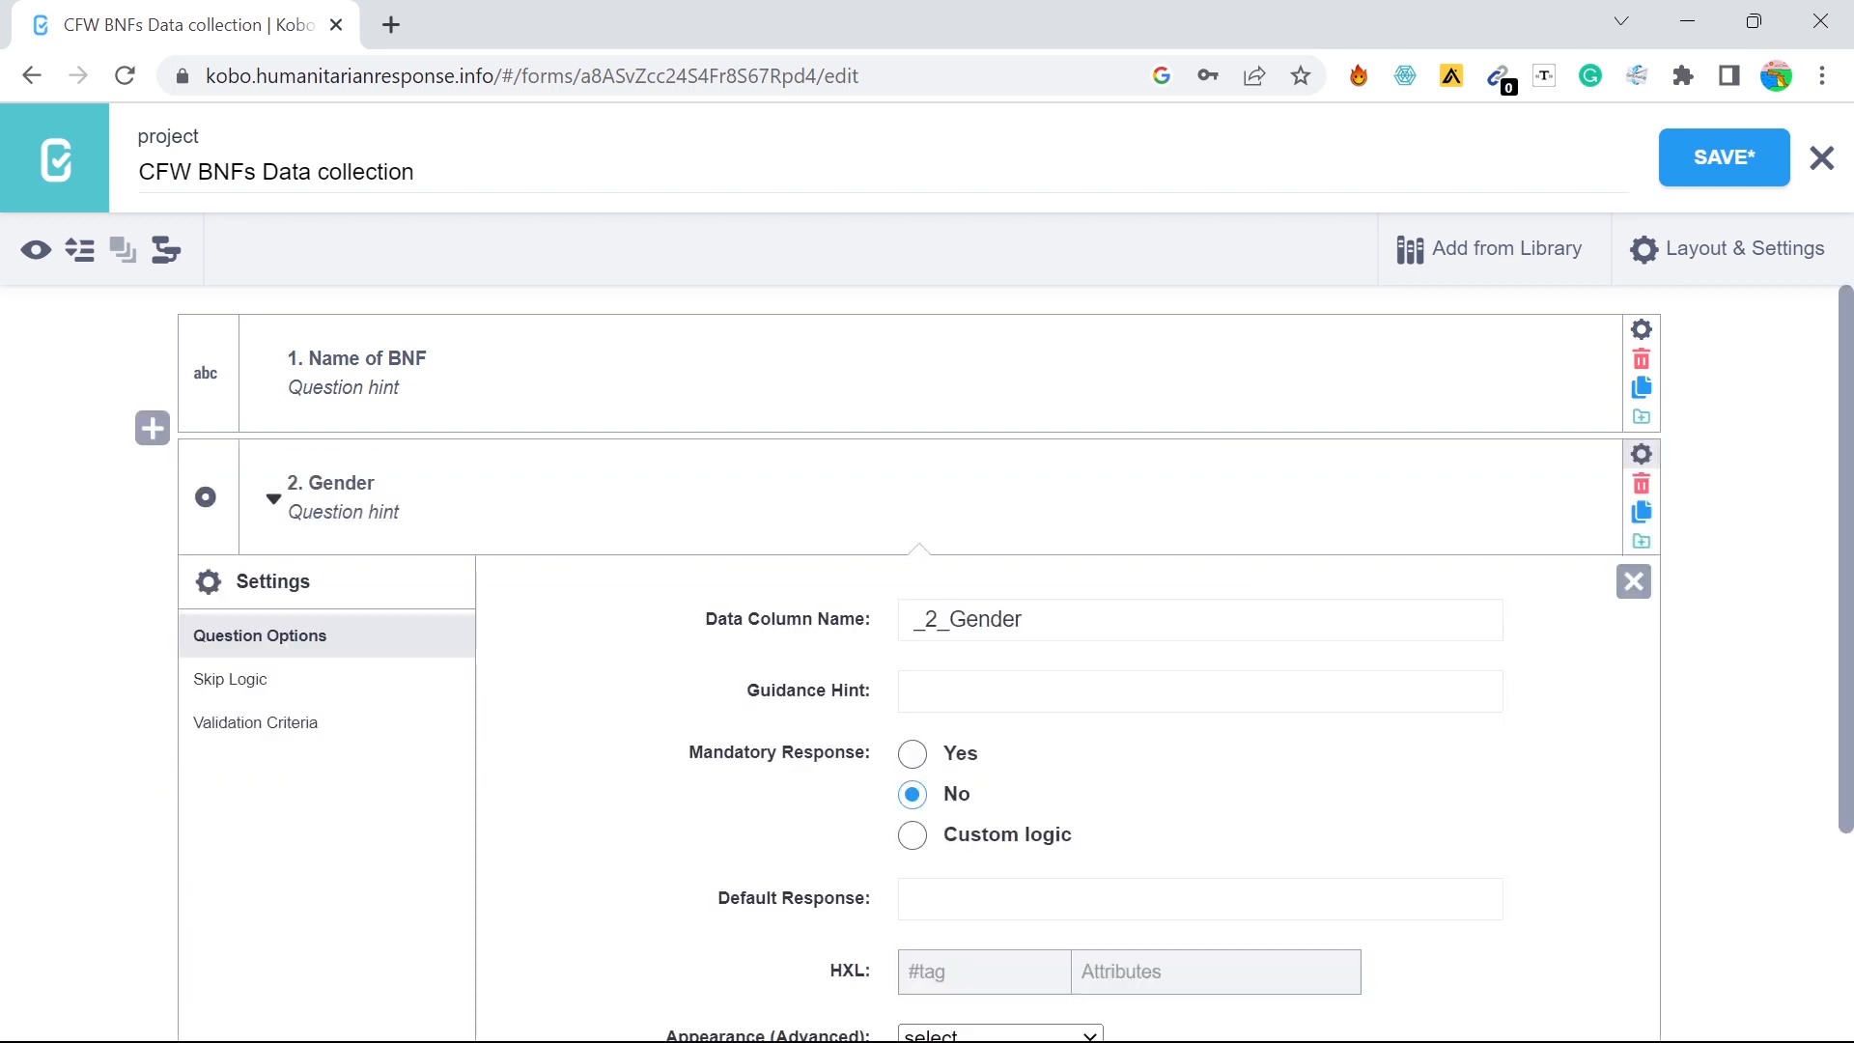
{"action": "left_click", "coordinate": [912, 753]}
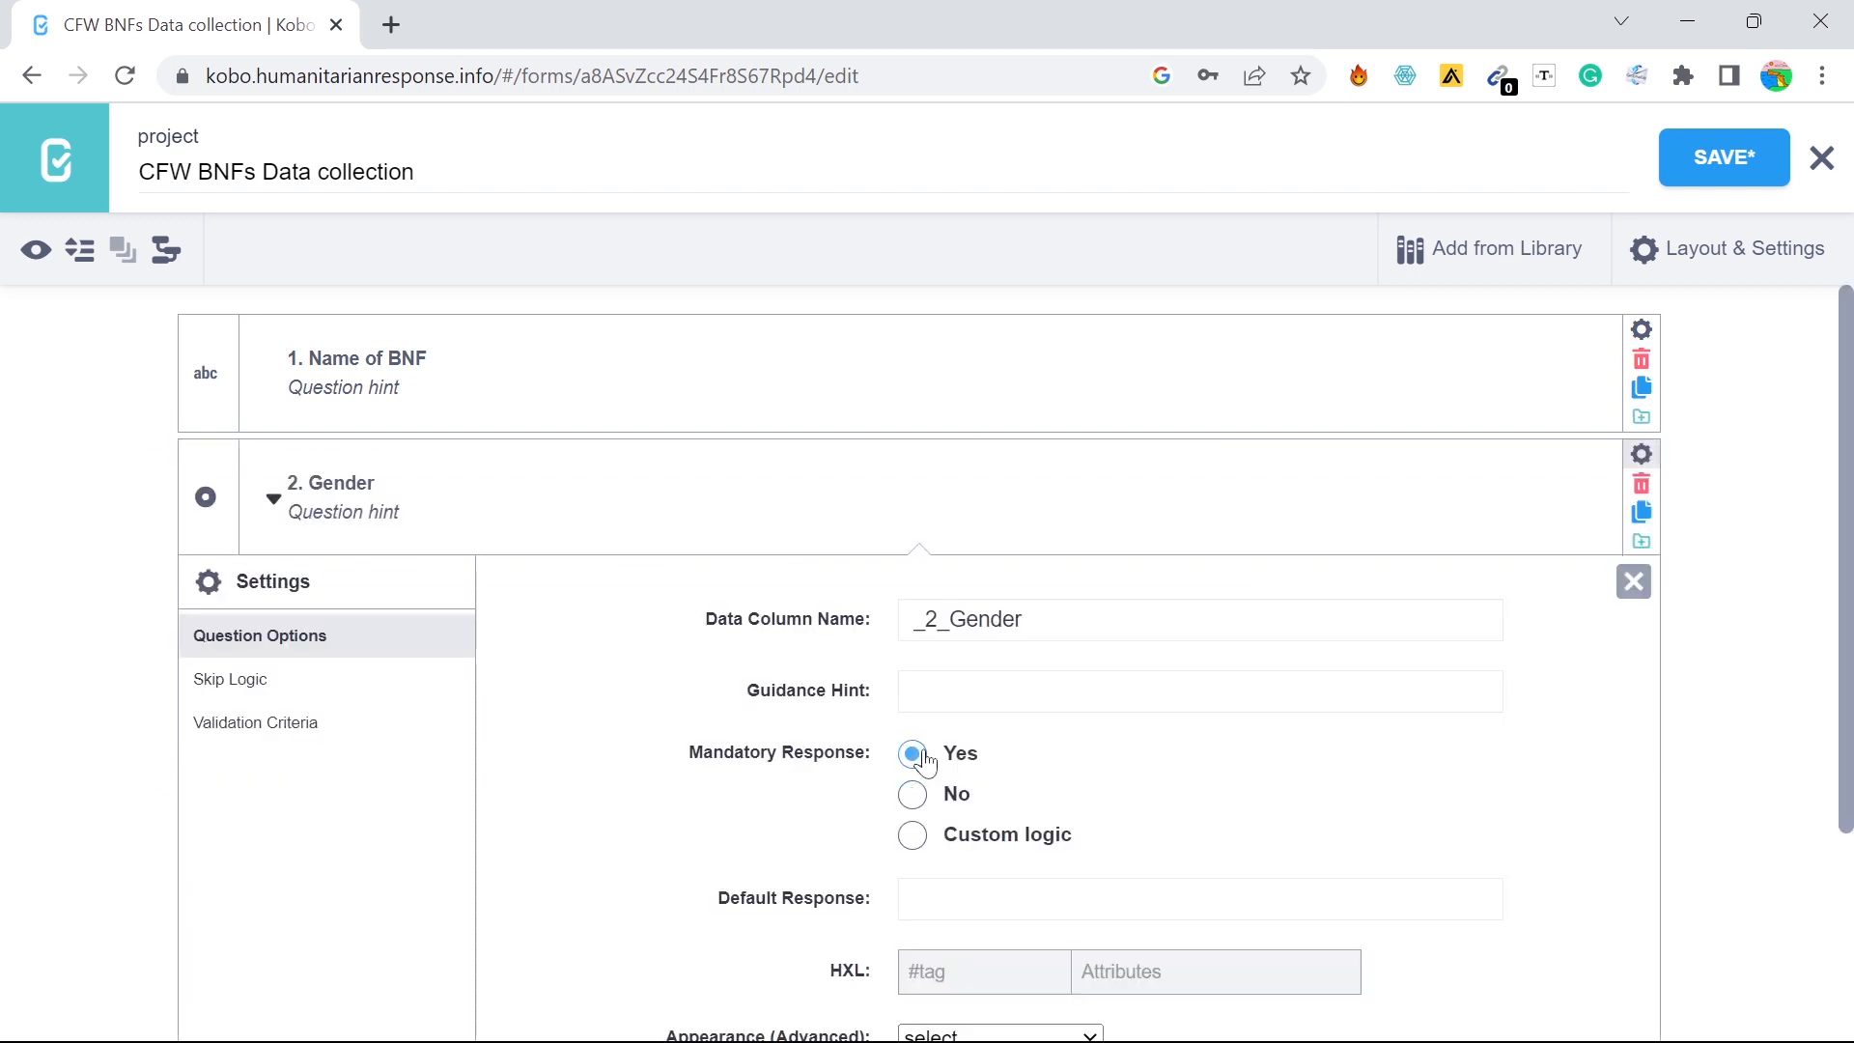
Close the Gender question's settings and add a Number question titled "3. Age" below it
{"action": "left_click", "coordinate": [1634, 581]}
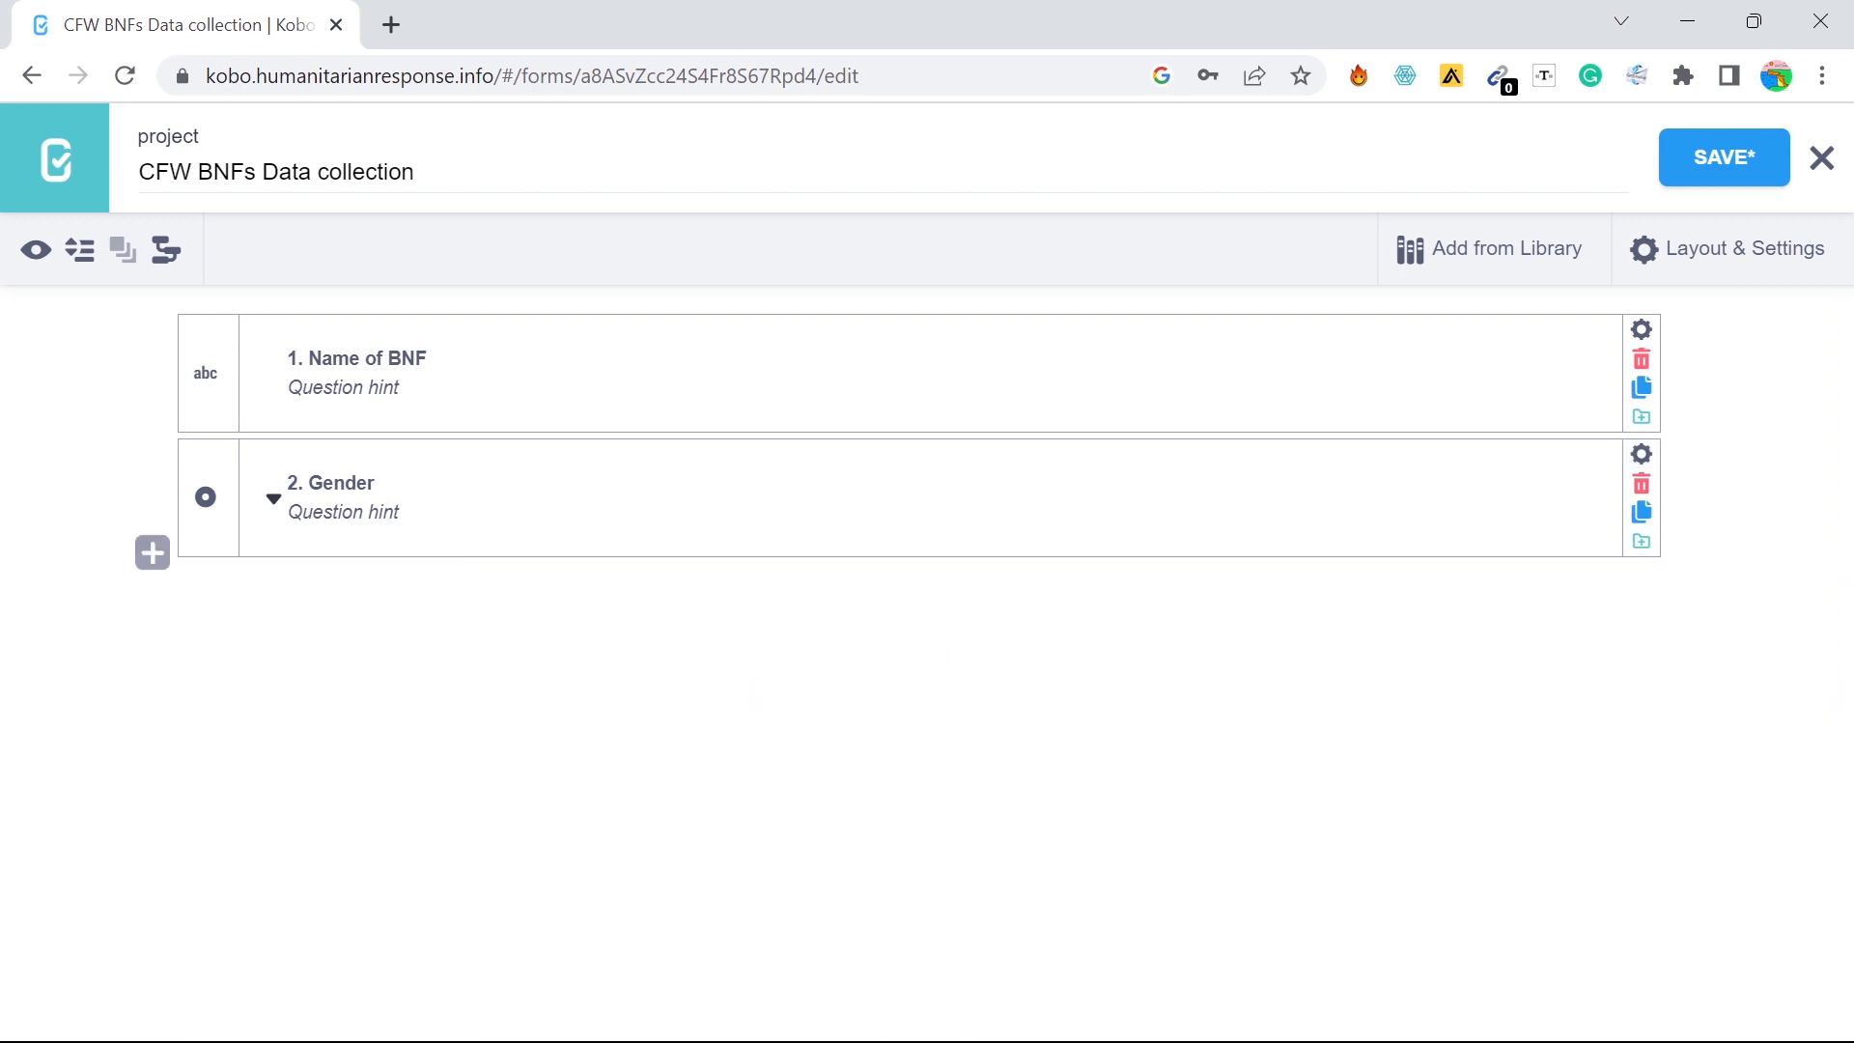
{"action": "left_click", "coordinate": [155, 559]}
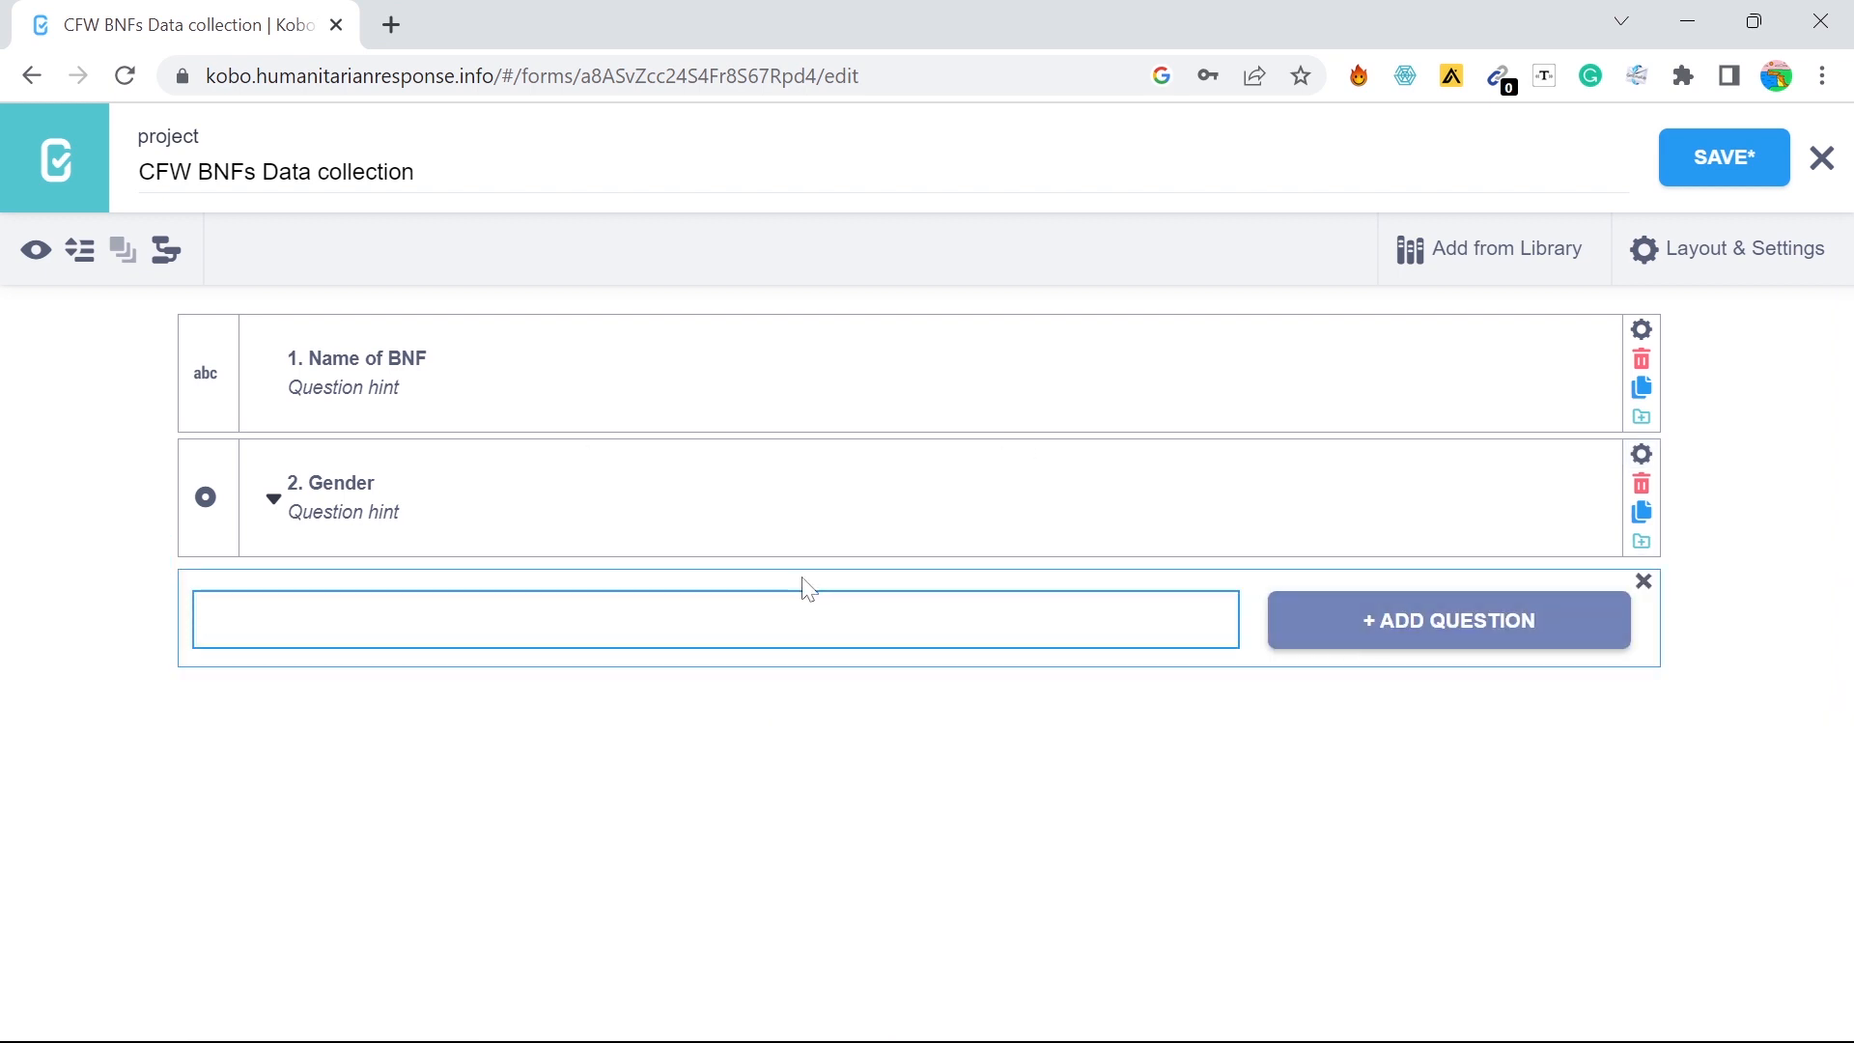
{"action": "type", "text": "3. Age"}
{"action": "left_click", "coordinate": [1474, 637]}
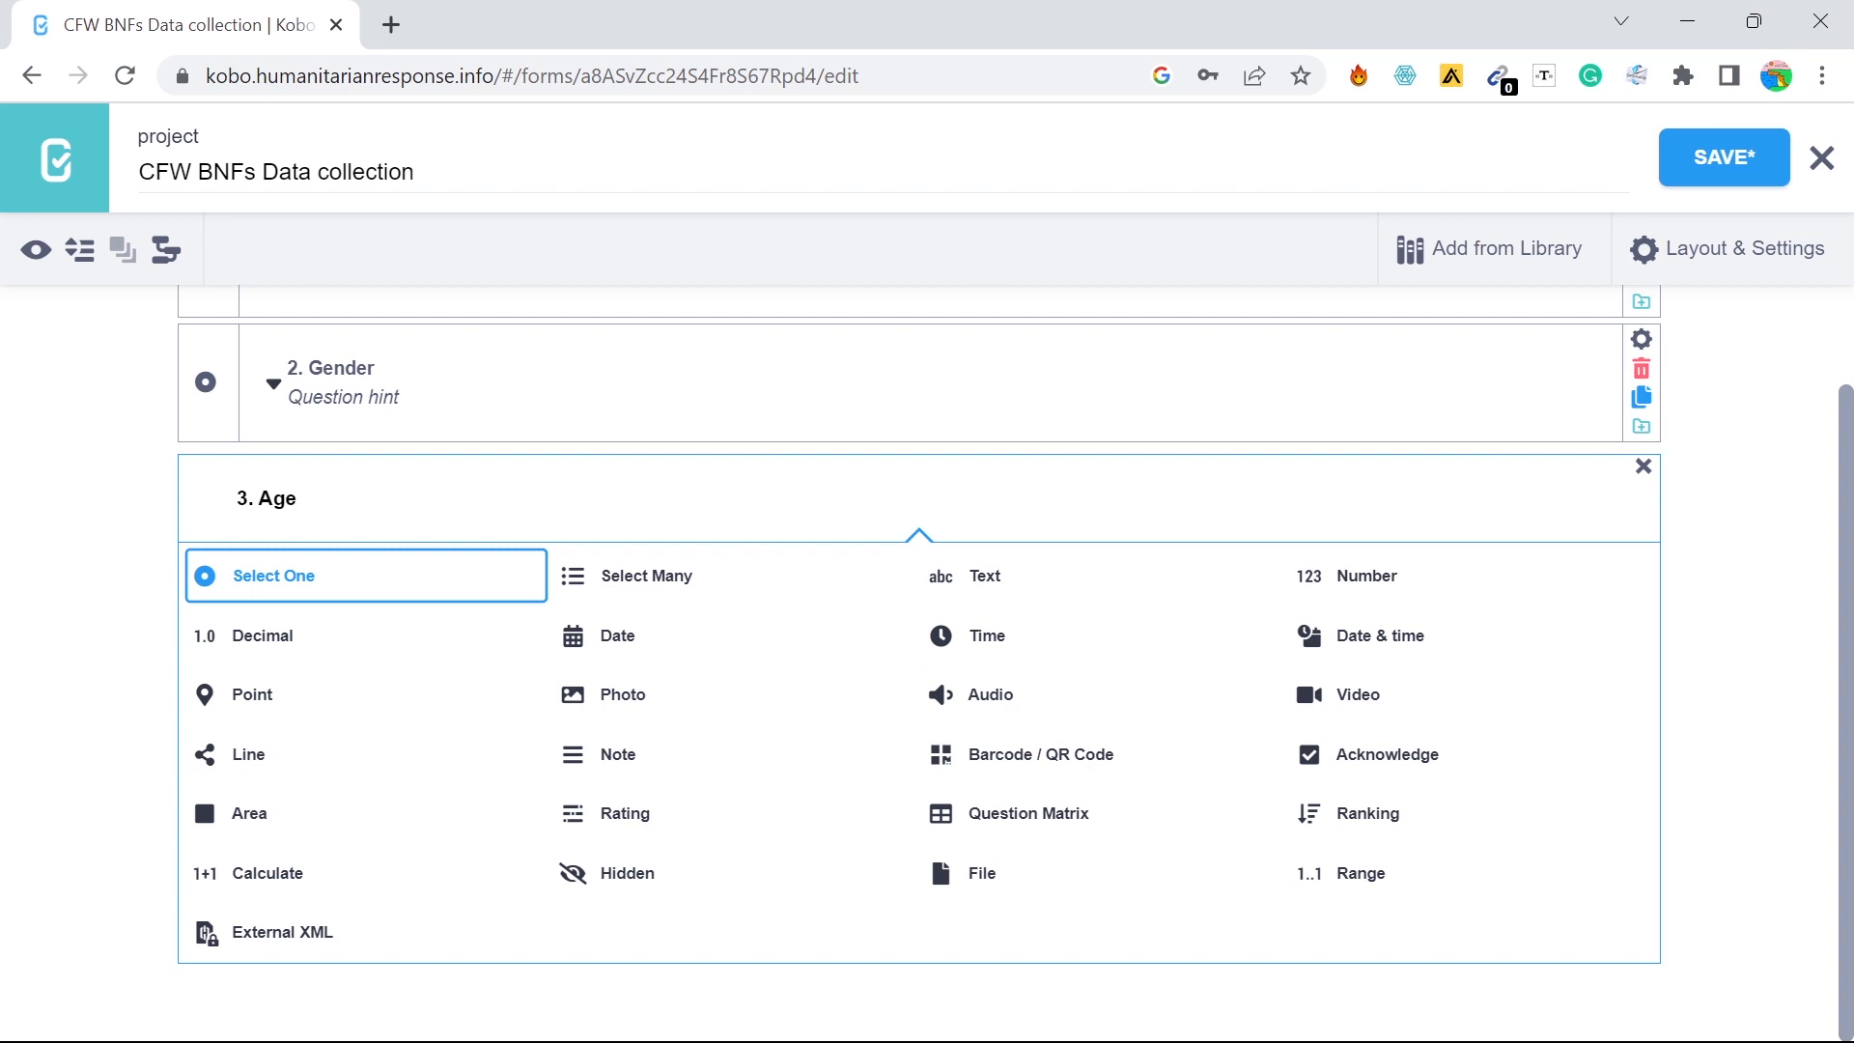
{"action": "left_click", "coordinate": [1348, 583]}
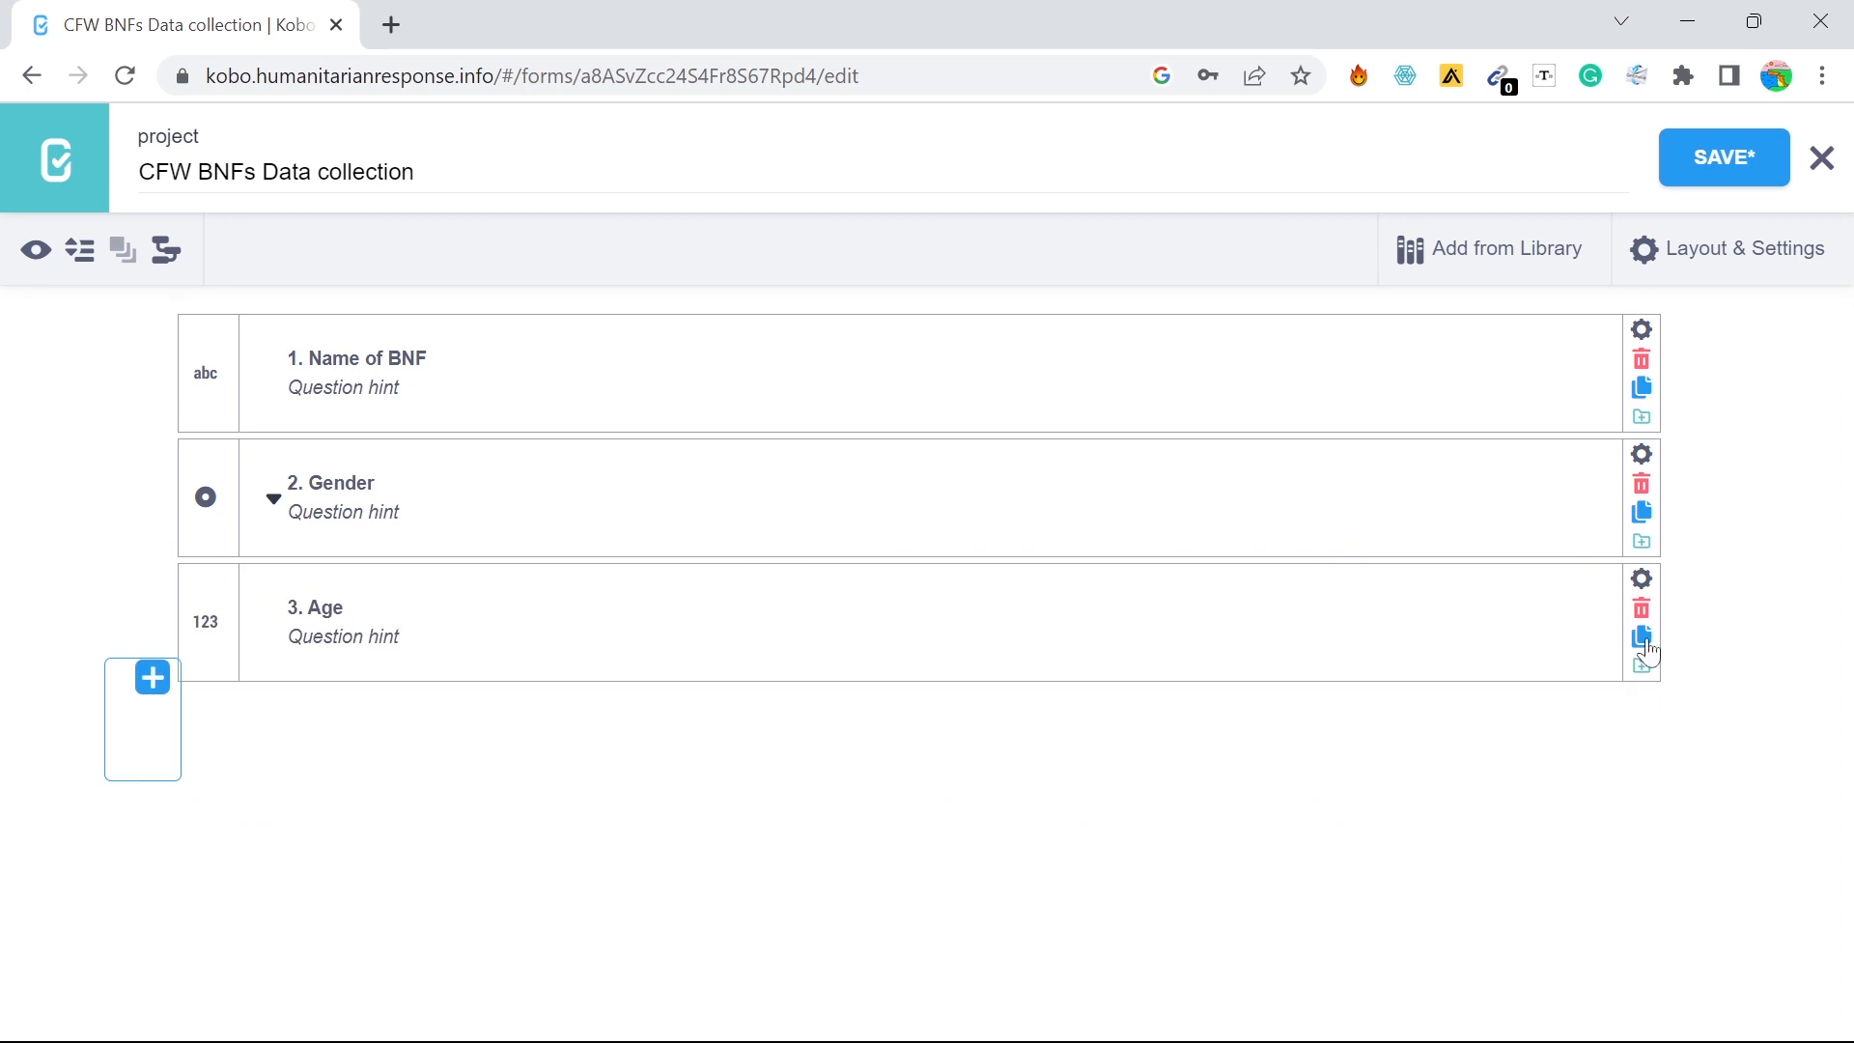
Make the response to the "3. Age" question mandatory in its question options
{"action": "left_click", "coordinate": [1641, 578]}
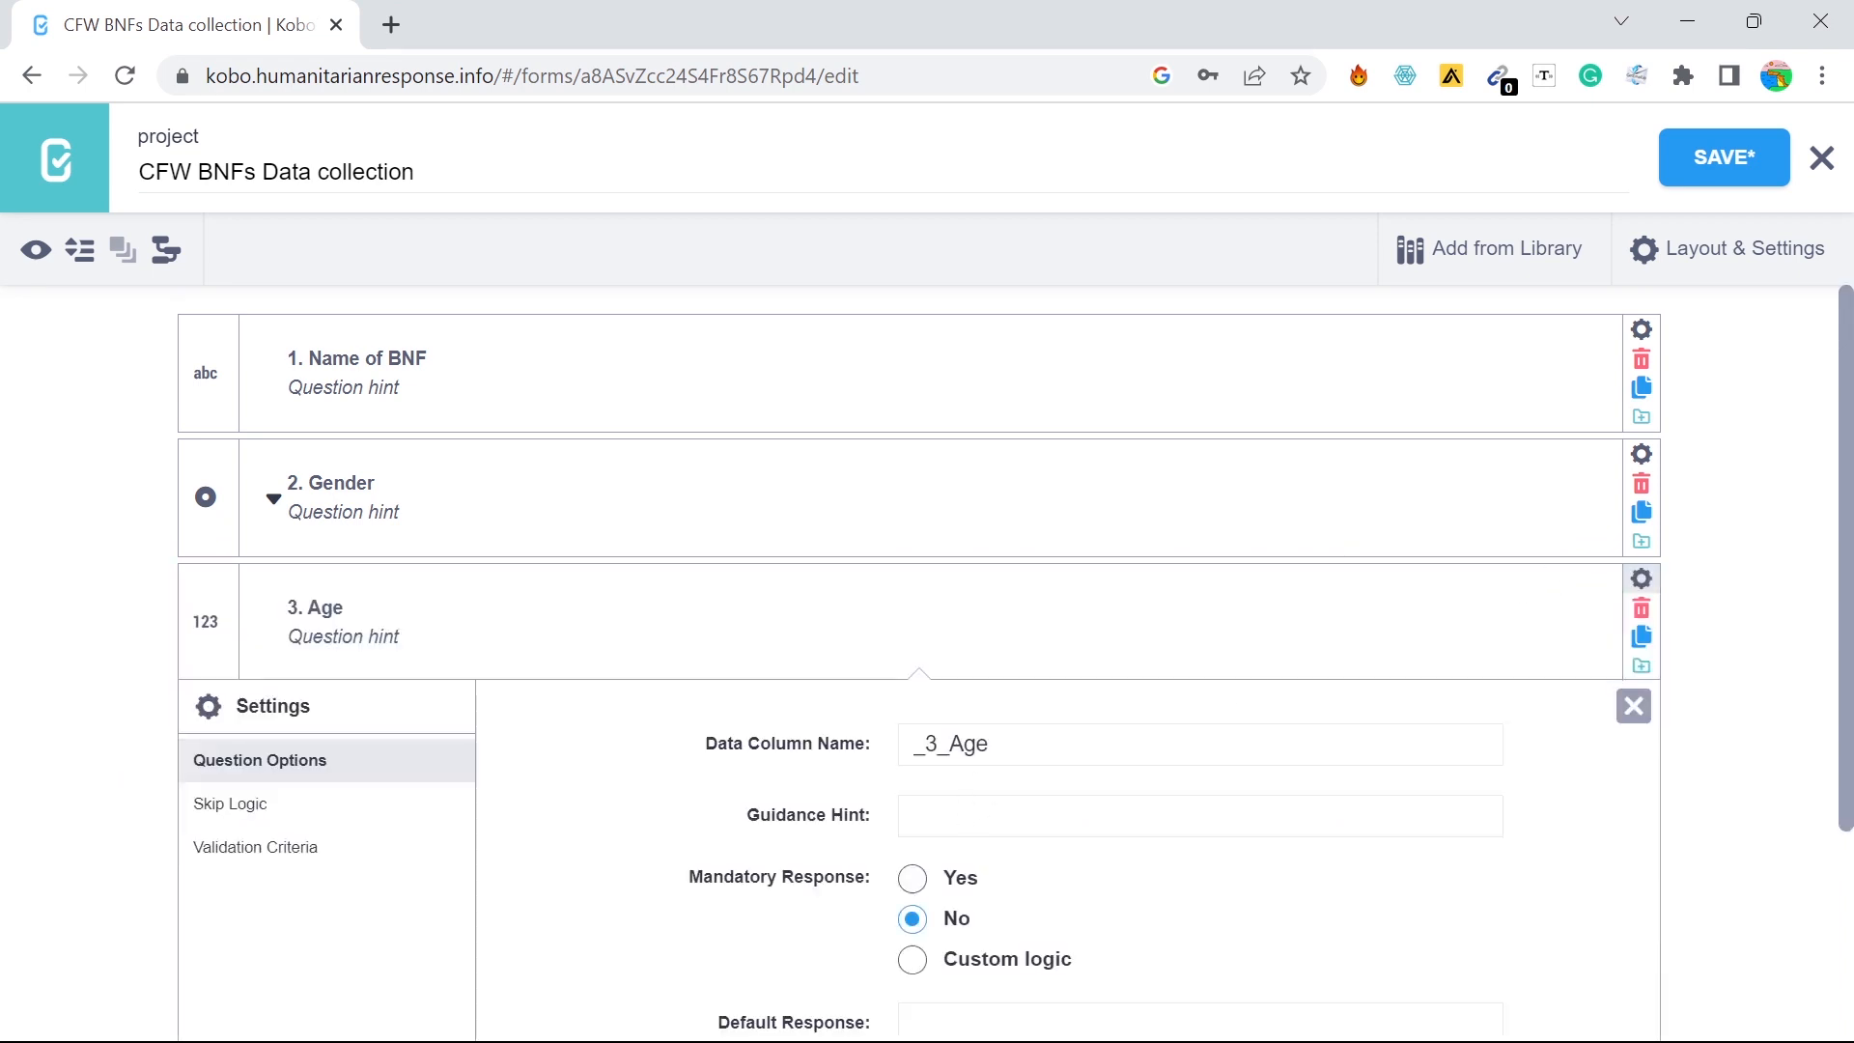
{"action": "scroll", "coordinate": [989, 800], "scroll_direction": "down", "scroll_amount": 2}
{"action": "left_click", "coordinate": [915, 736]}
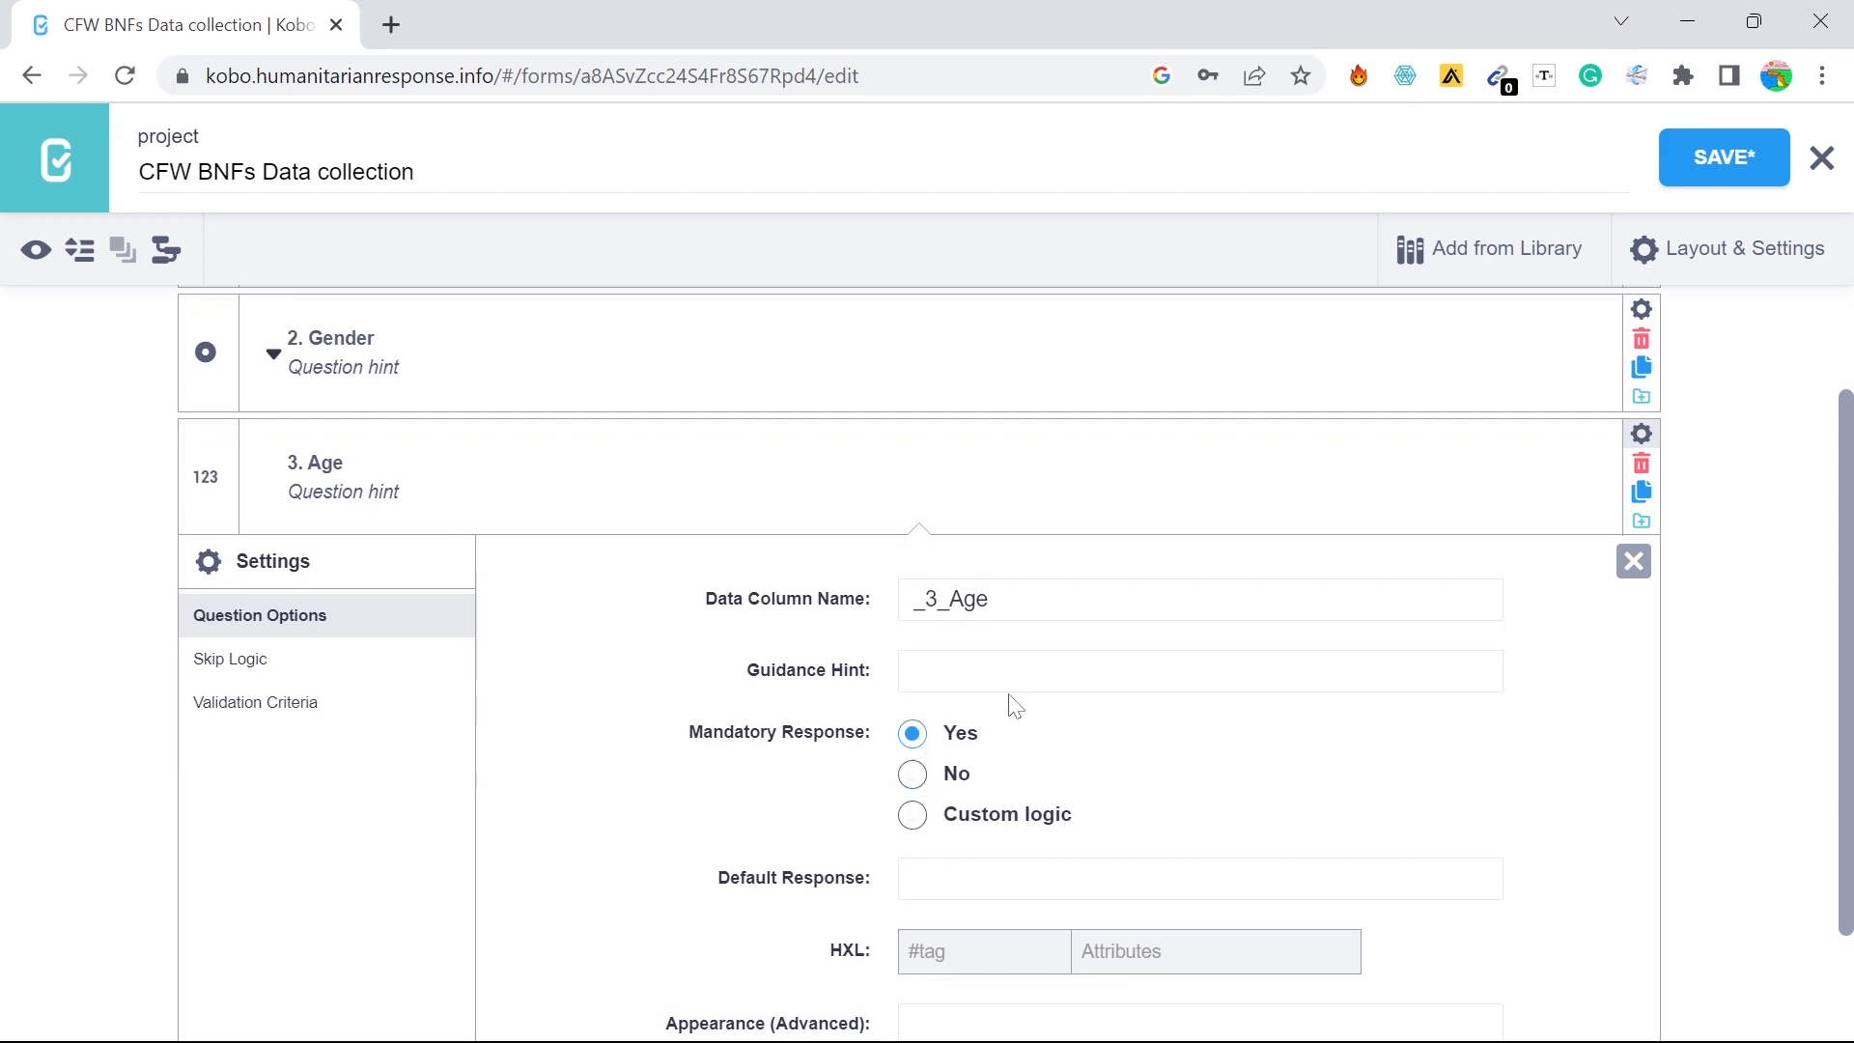
{"action": "left_click", "coordinate": [1633, 561]}
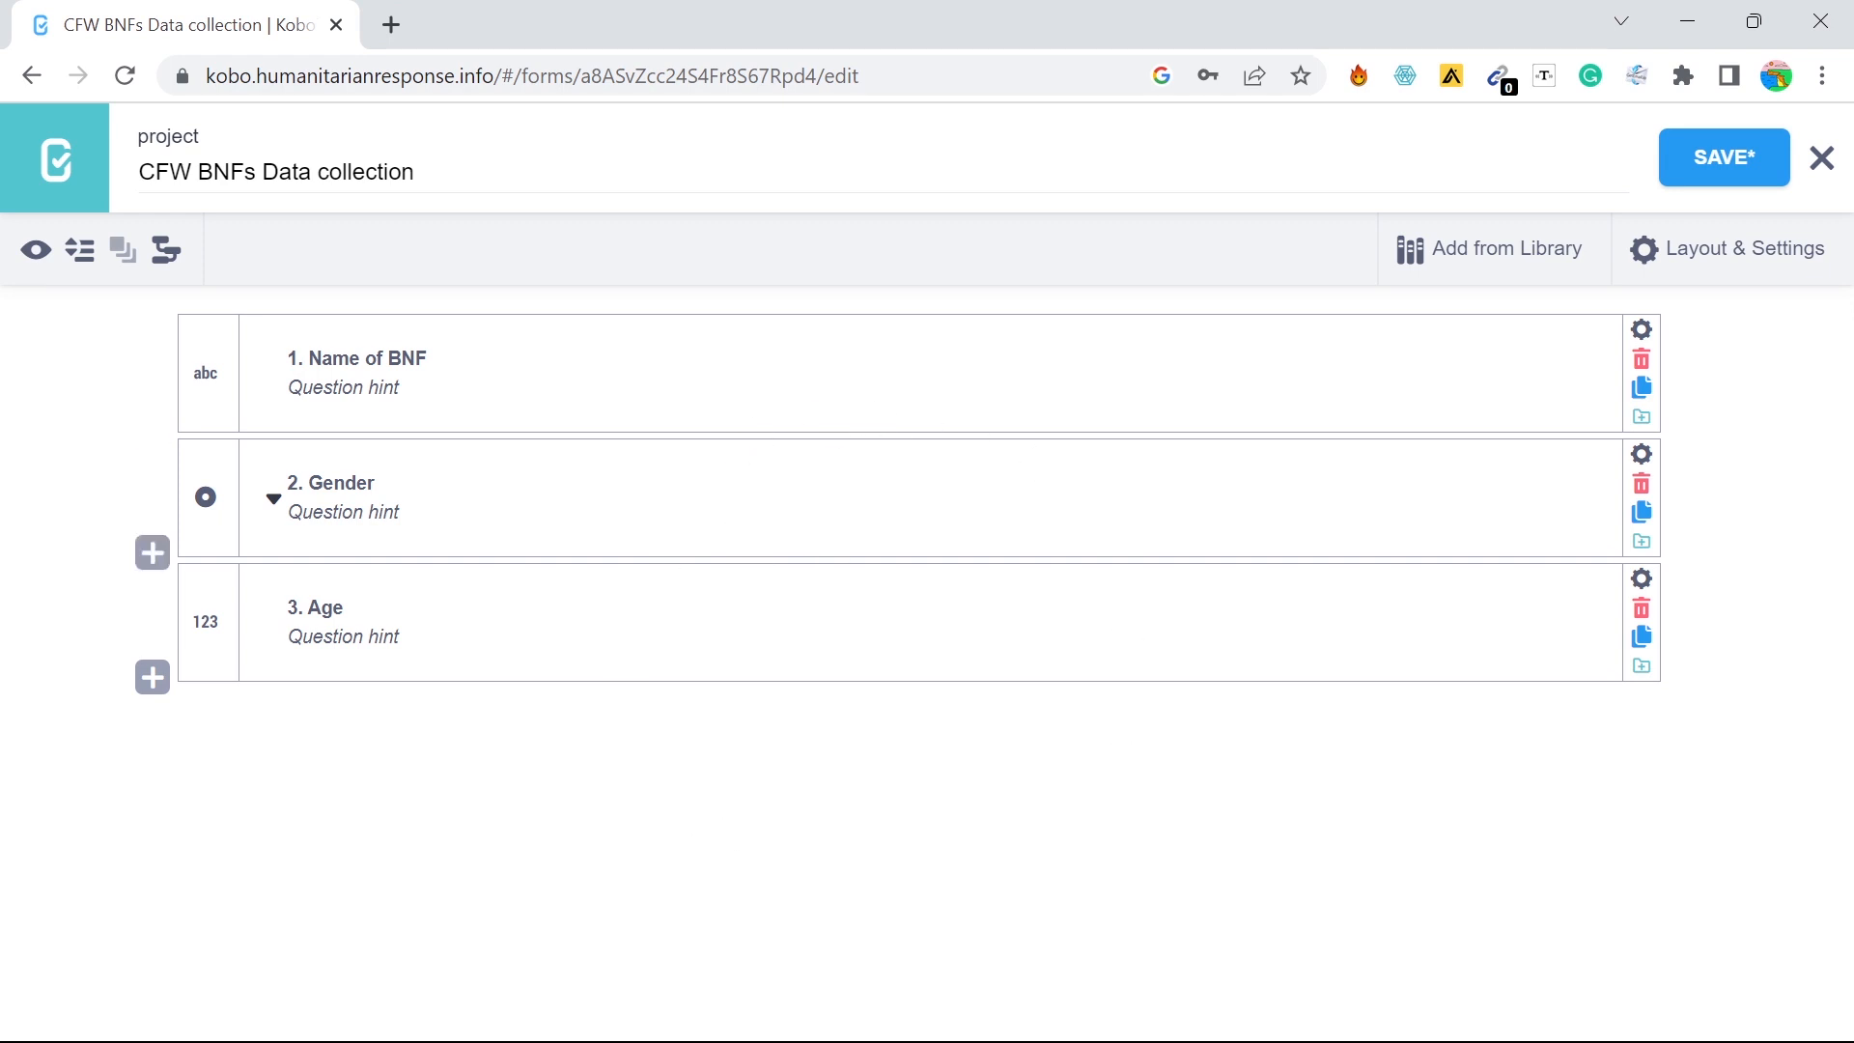
Save the CFW BNFs Data collection form and close the form builder
{"action": "left_click", "coordinate": [1724, 167]}
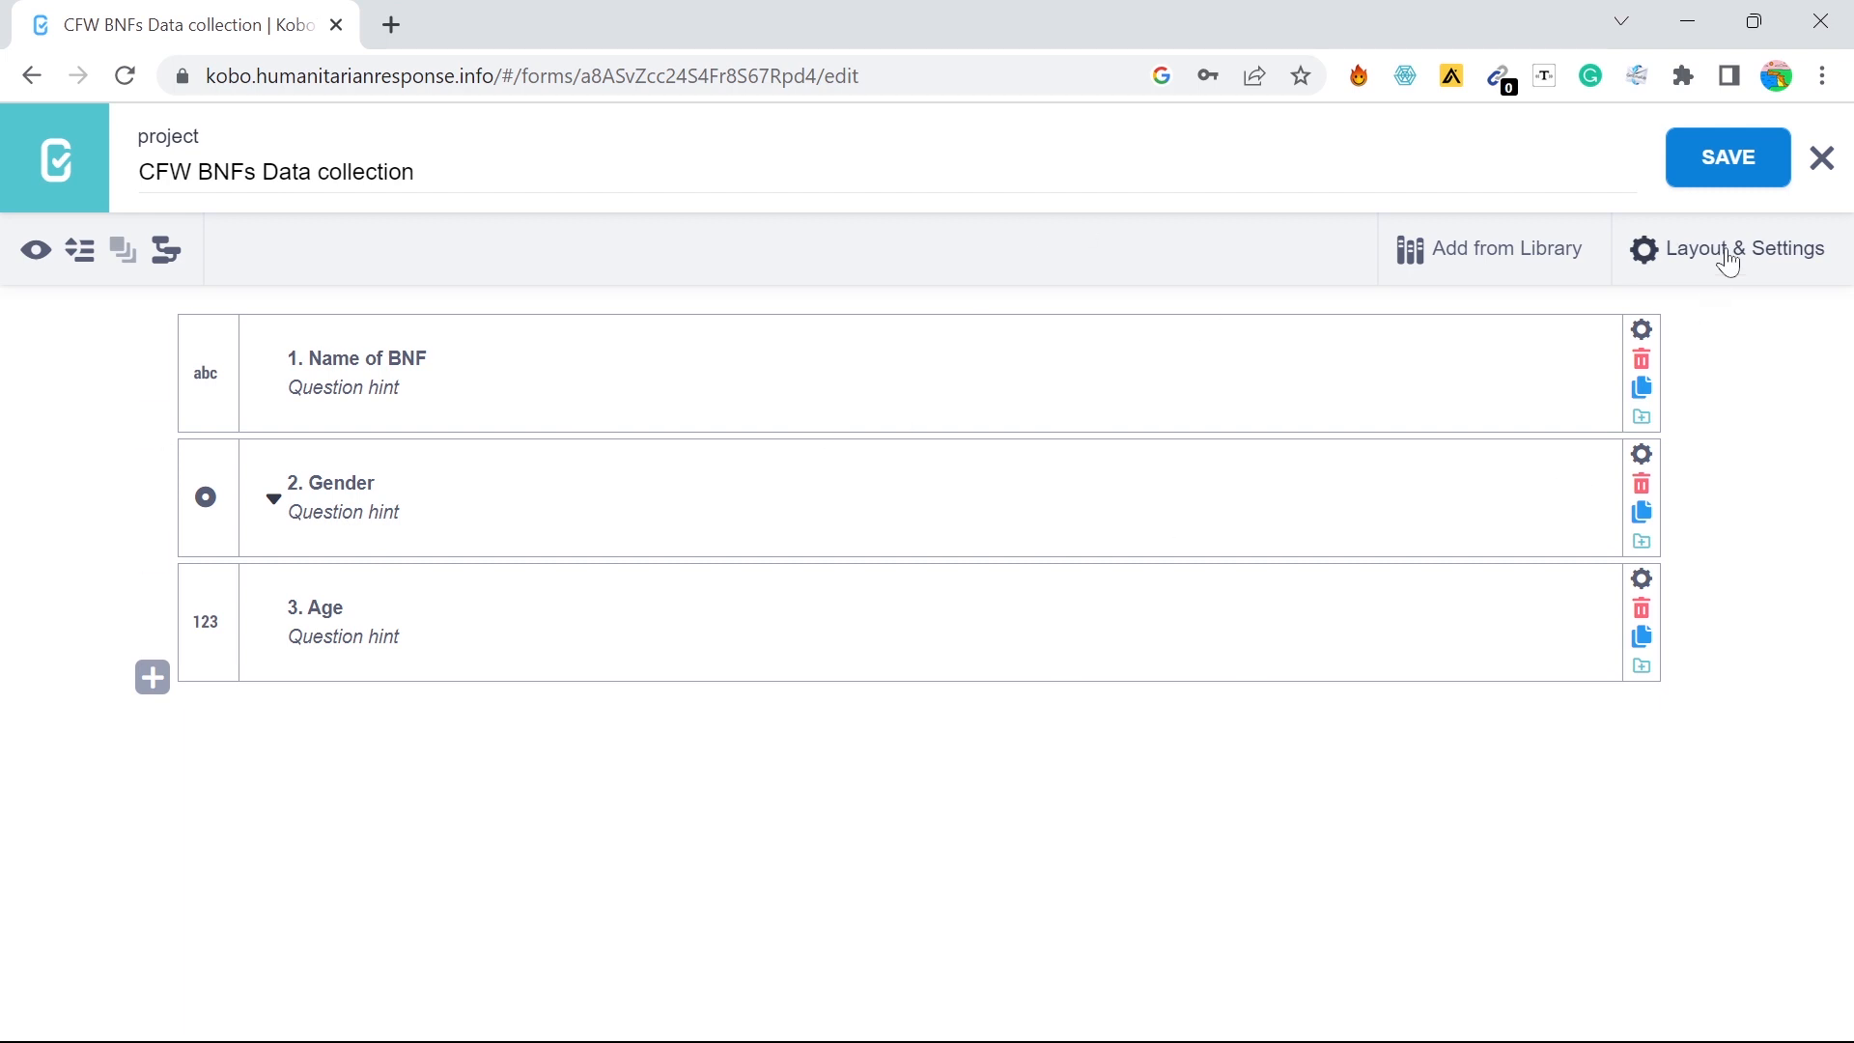
{"action": "left_click", "coordinate": [1822, 157]}
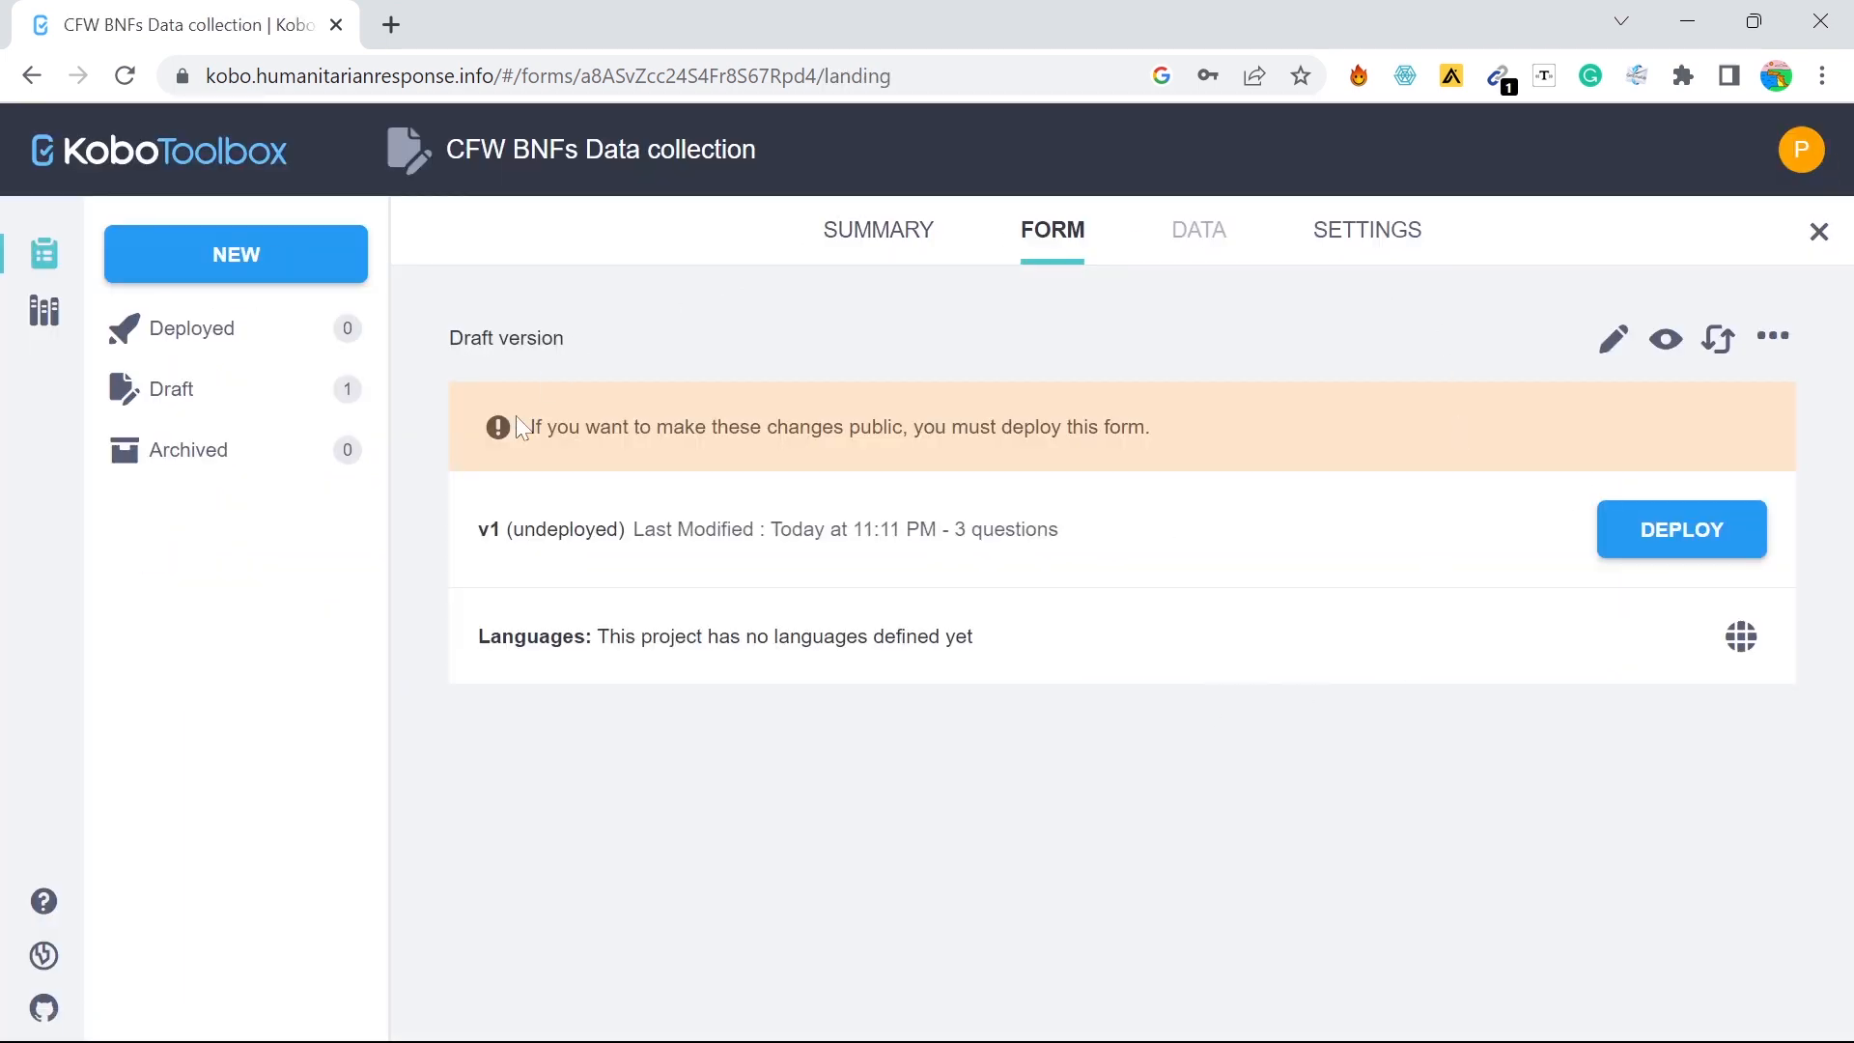
{"action": "left_click", "coordinate": [345, 406]}
Preview the draft form and test the Gender question by choosing Female, then Male
{"action": "left_click", "coordinate": [1664, 353]}
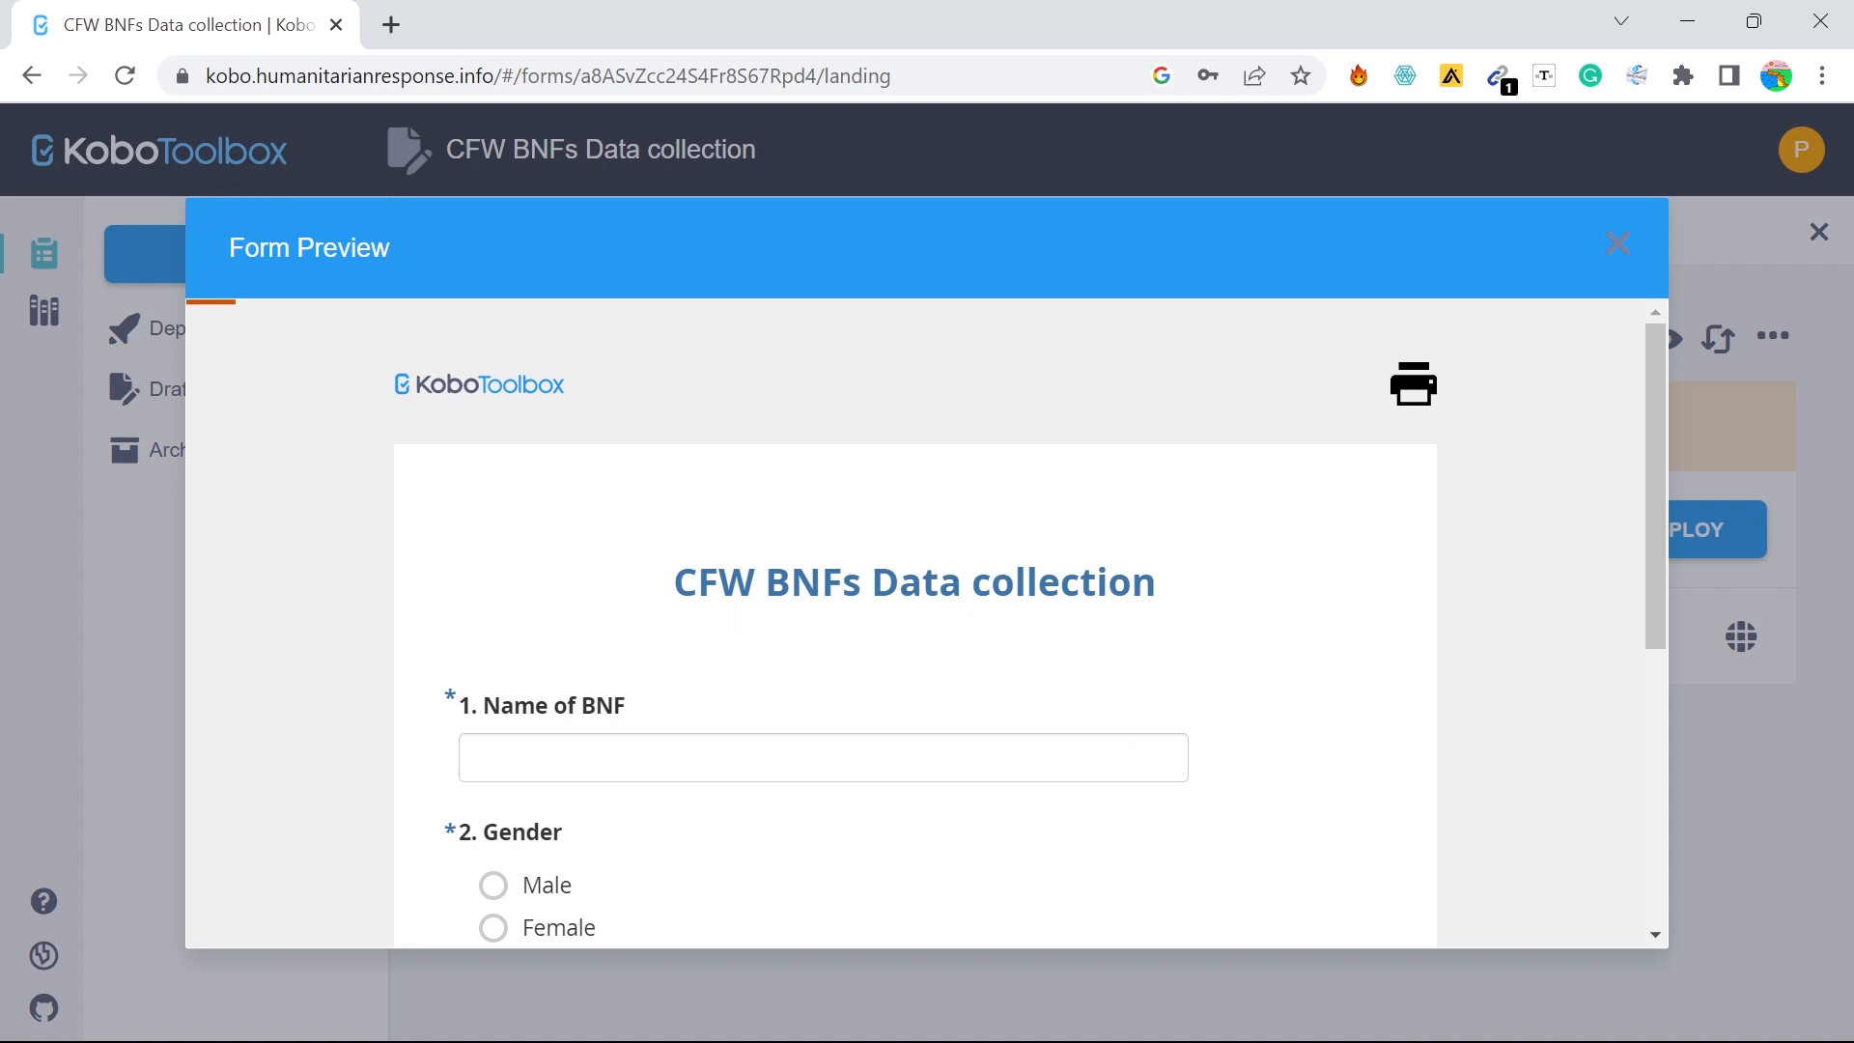
{"action": "scroll", "coordinate": [1291, 716], "scroll_direction": "down", "scroll_amount": 3}
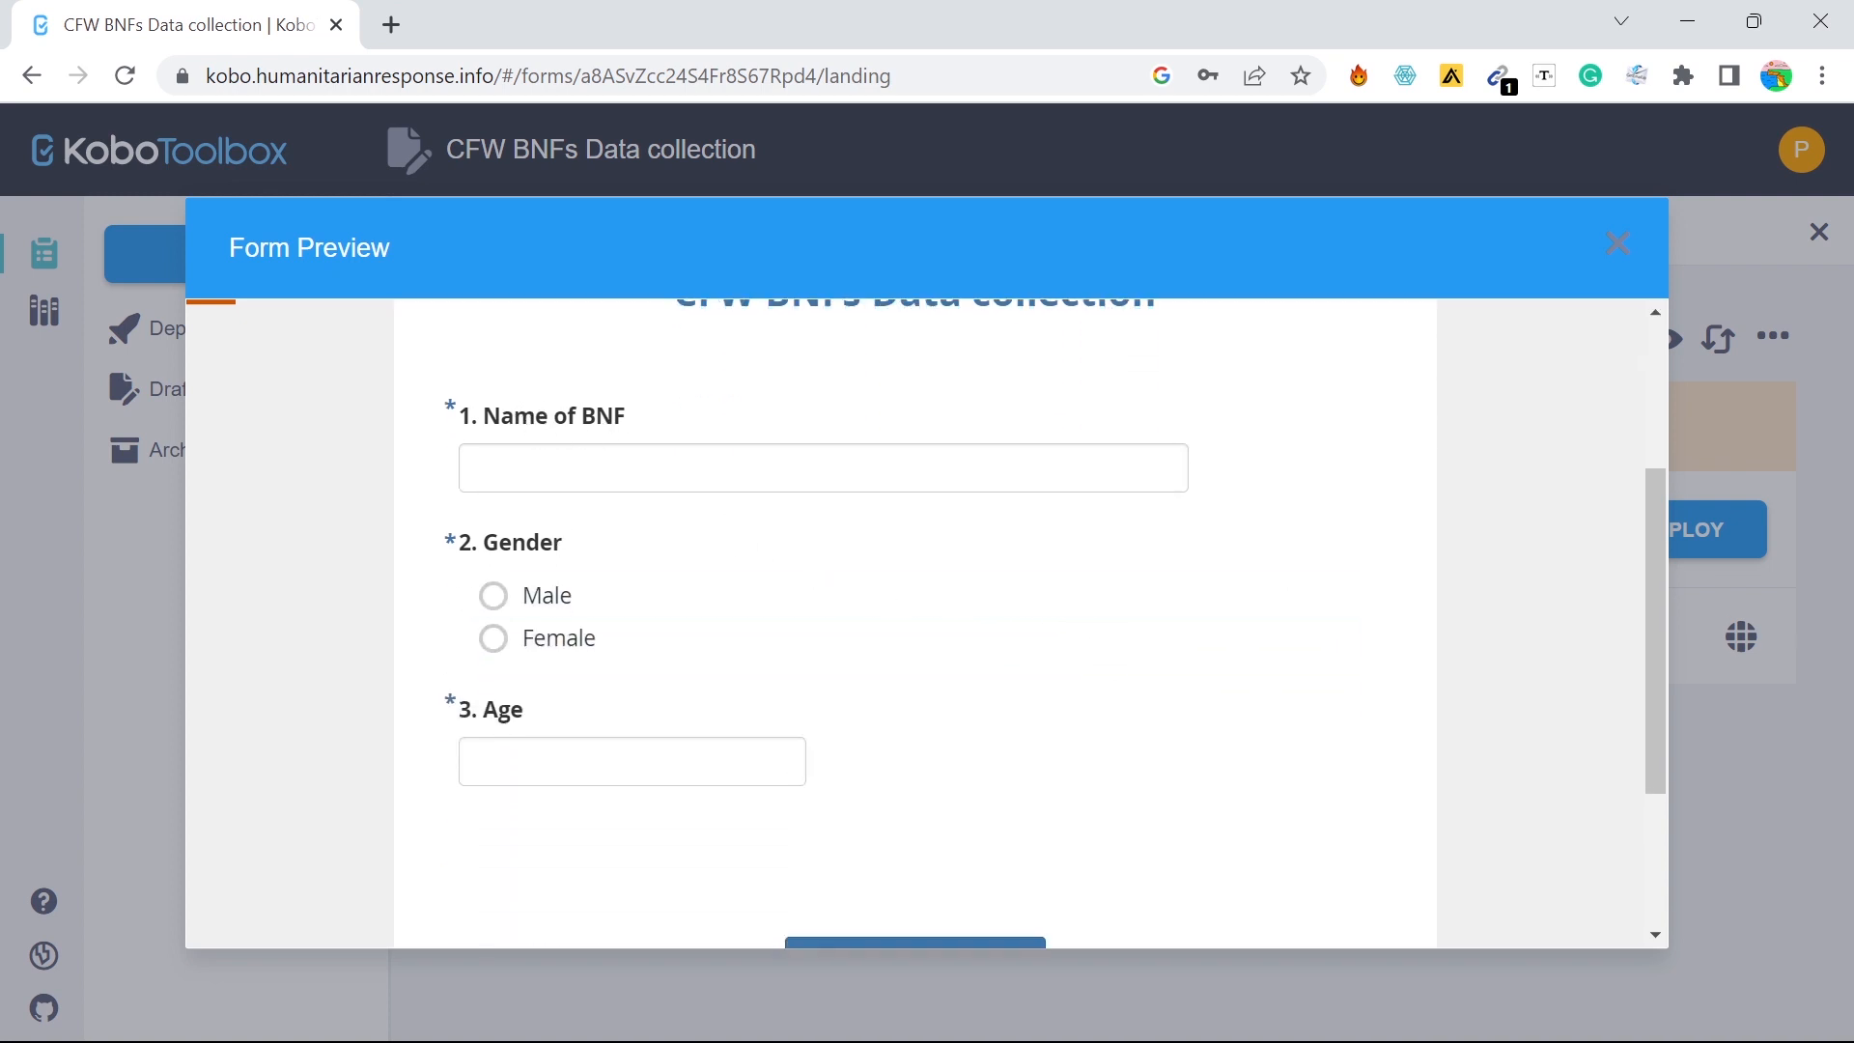
{"action": "left_click", "coordinate": [573, 610]}
{"action": "left_click", "coordinate": [543, 640]}
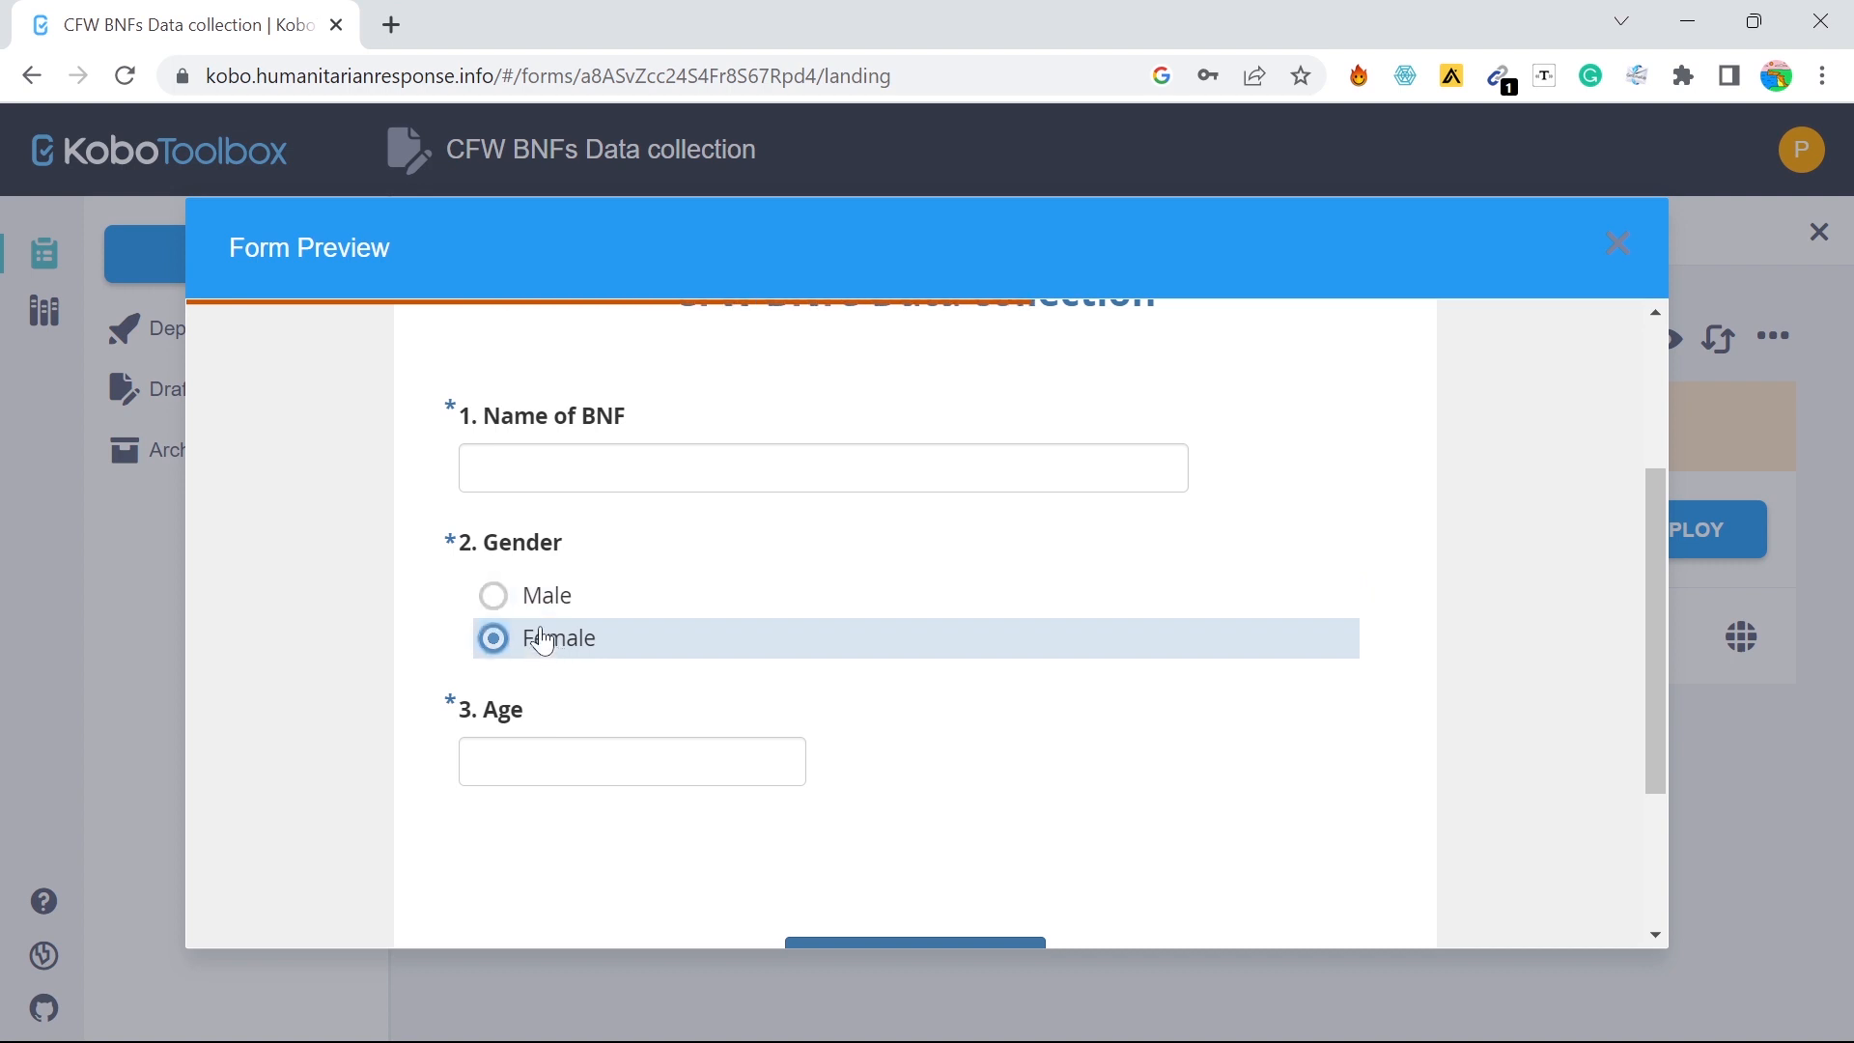
{"action": "left_click", "coordinate": [543, 599]}
{"action": "left_click", "coordinate": [594, 469]}
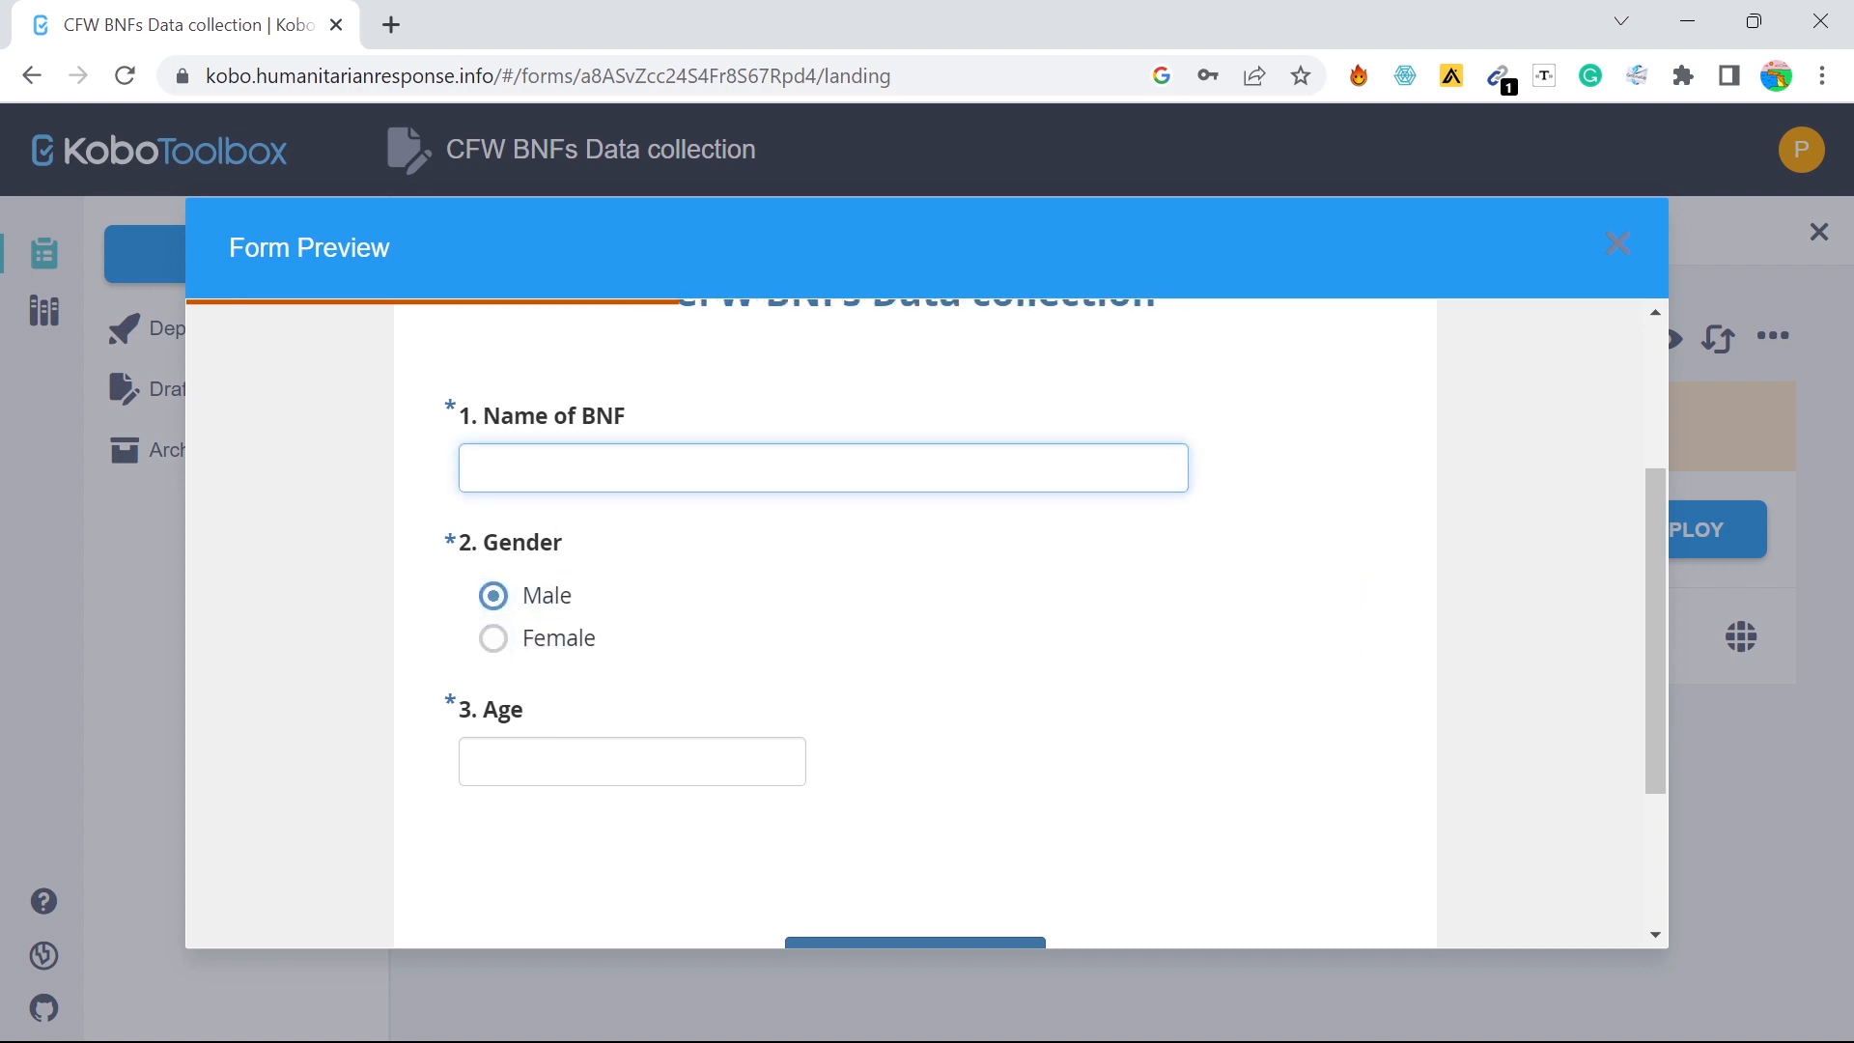
Test number entry in the preview's Age question, clear the answer and close the preview
{"action": "scroll", "coordinate": [711, 640], "scroll_direction": "down", "scroll_amount": 2}
{"action": "left_click", "coordinate": [618, 617]}
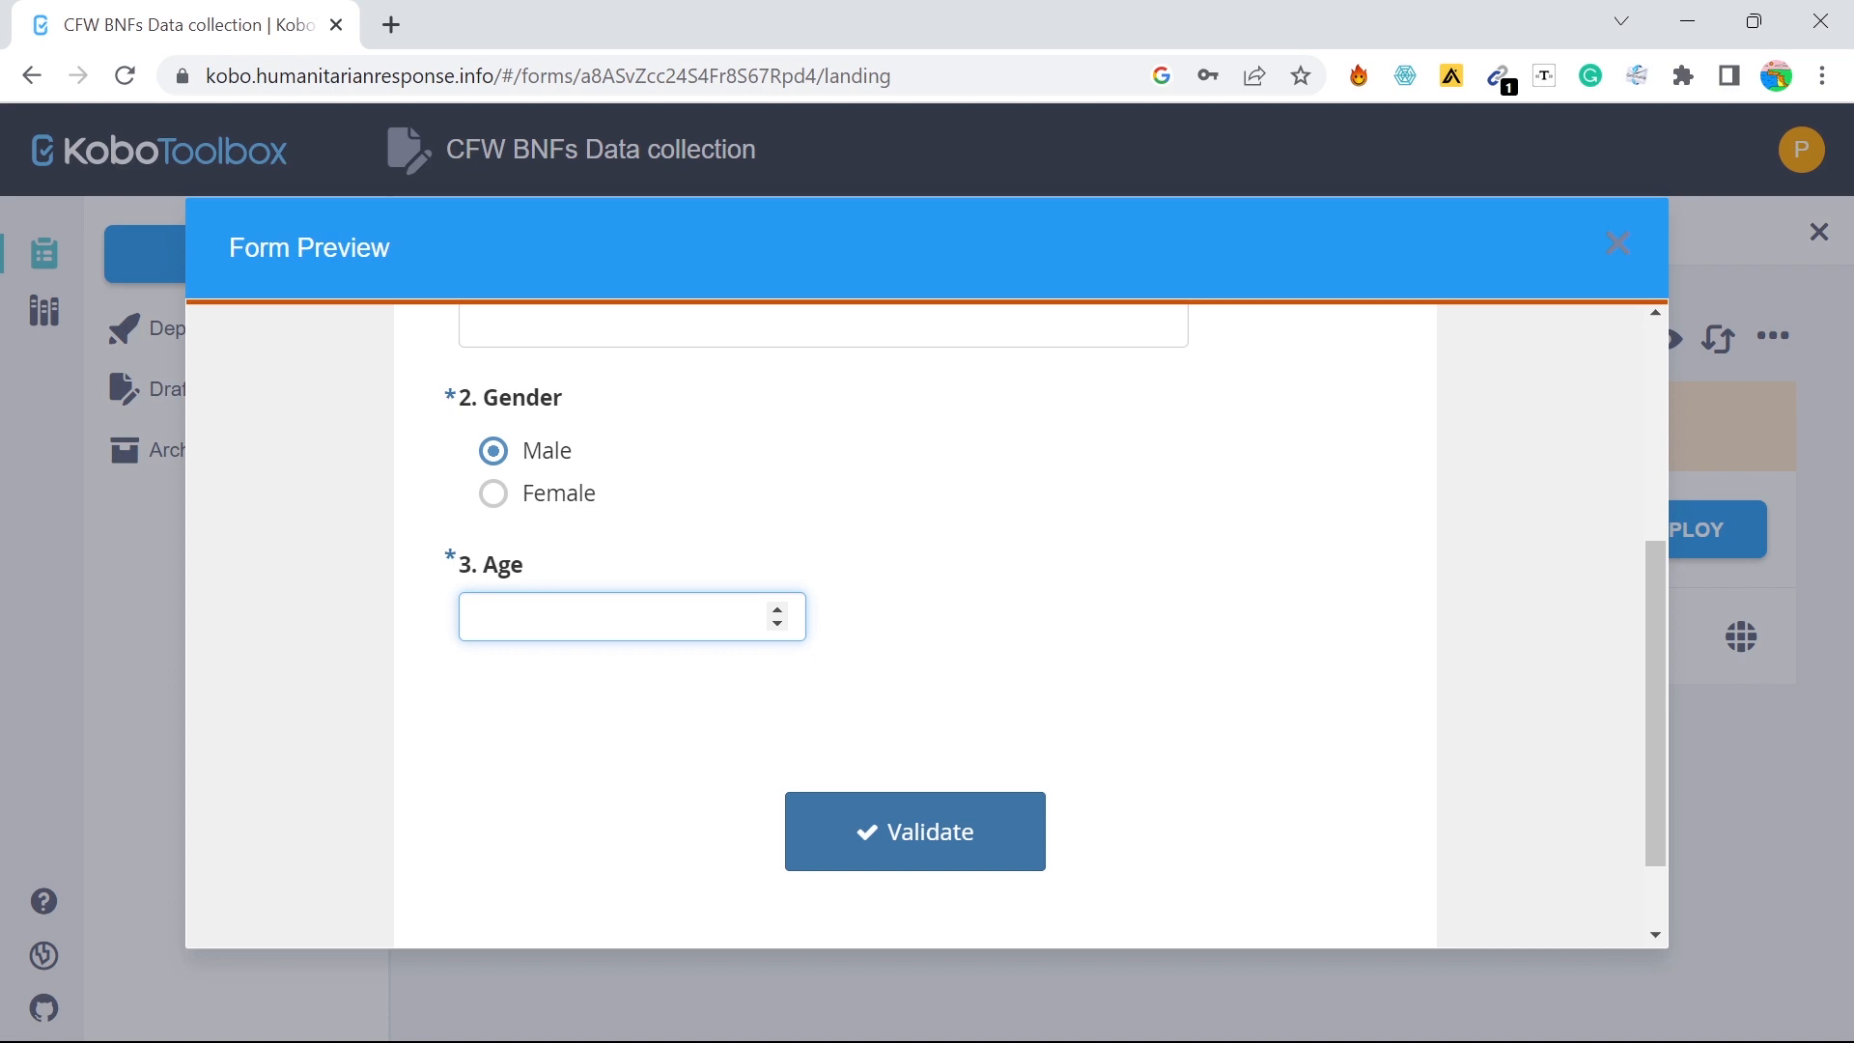
{"action": "type", "text": "3"}
{"action": "key", "text": "BackSpace"}
{"action": "key", "text": "BackSpace"}
{"action": "key", "text": "BackSpace"}
{"action": "scroll", "coordinate": [956, 728], "scroll_direction": "down", "scroll_amount": 1}
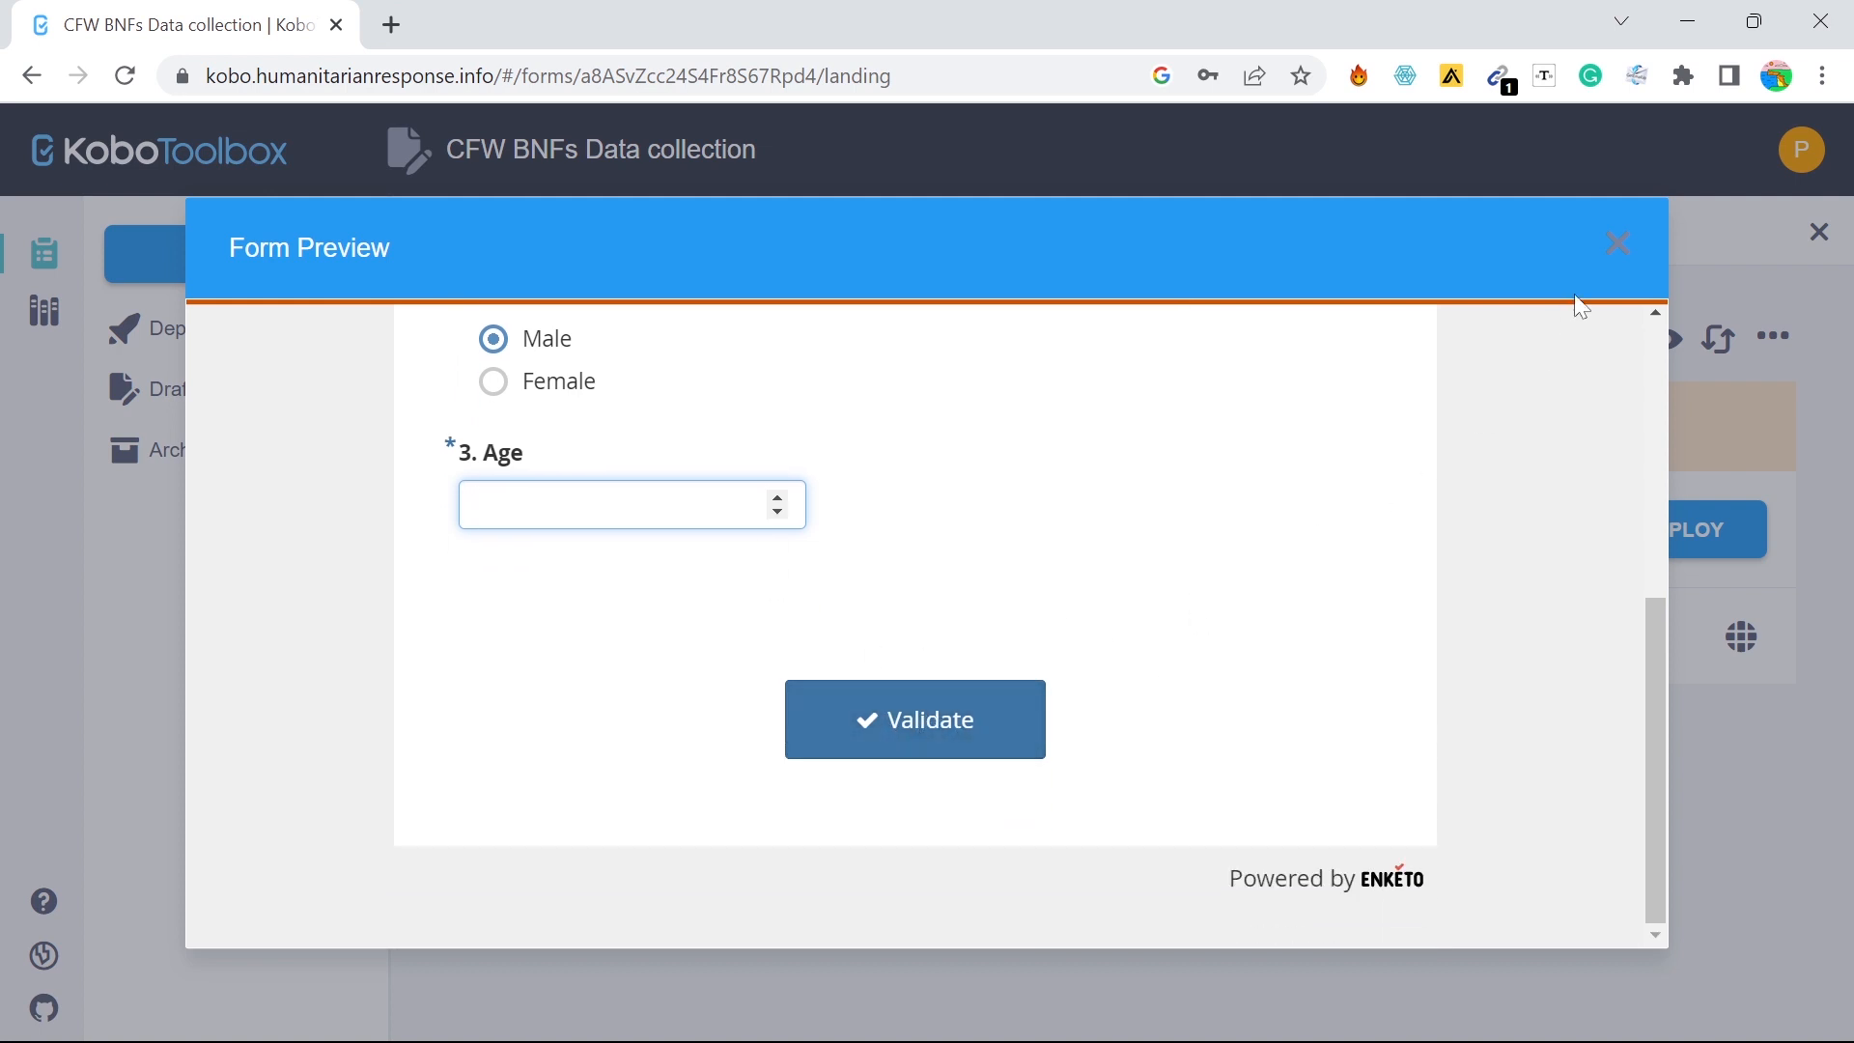
{"action": "left_click", "coordinate": [1618, 247]}
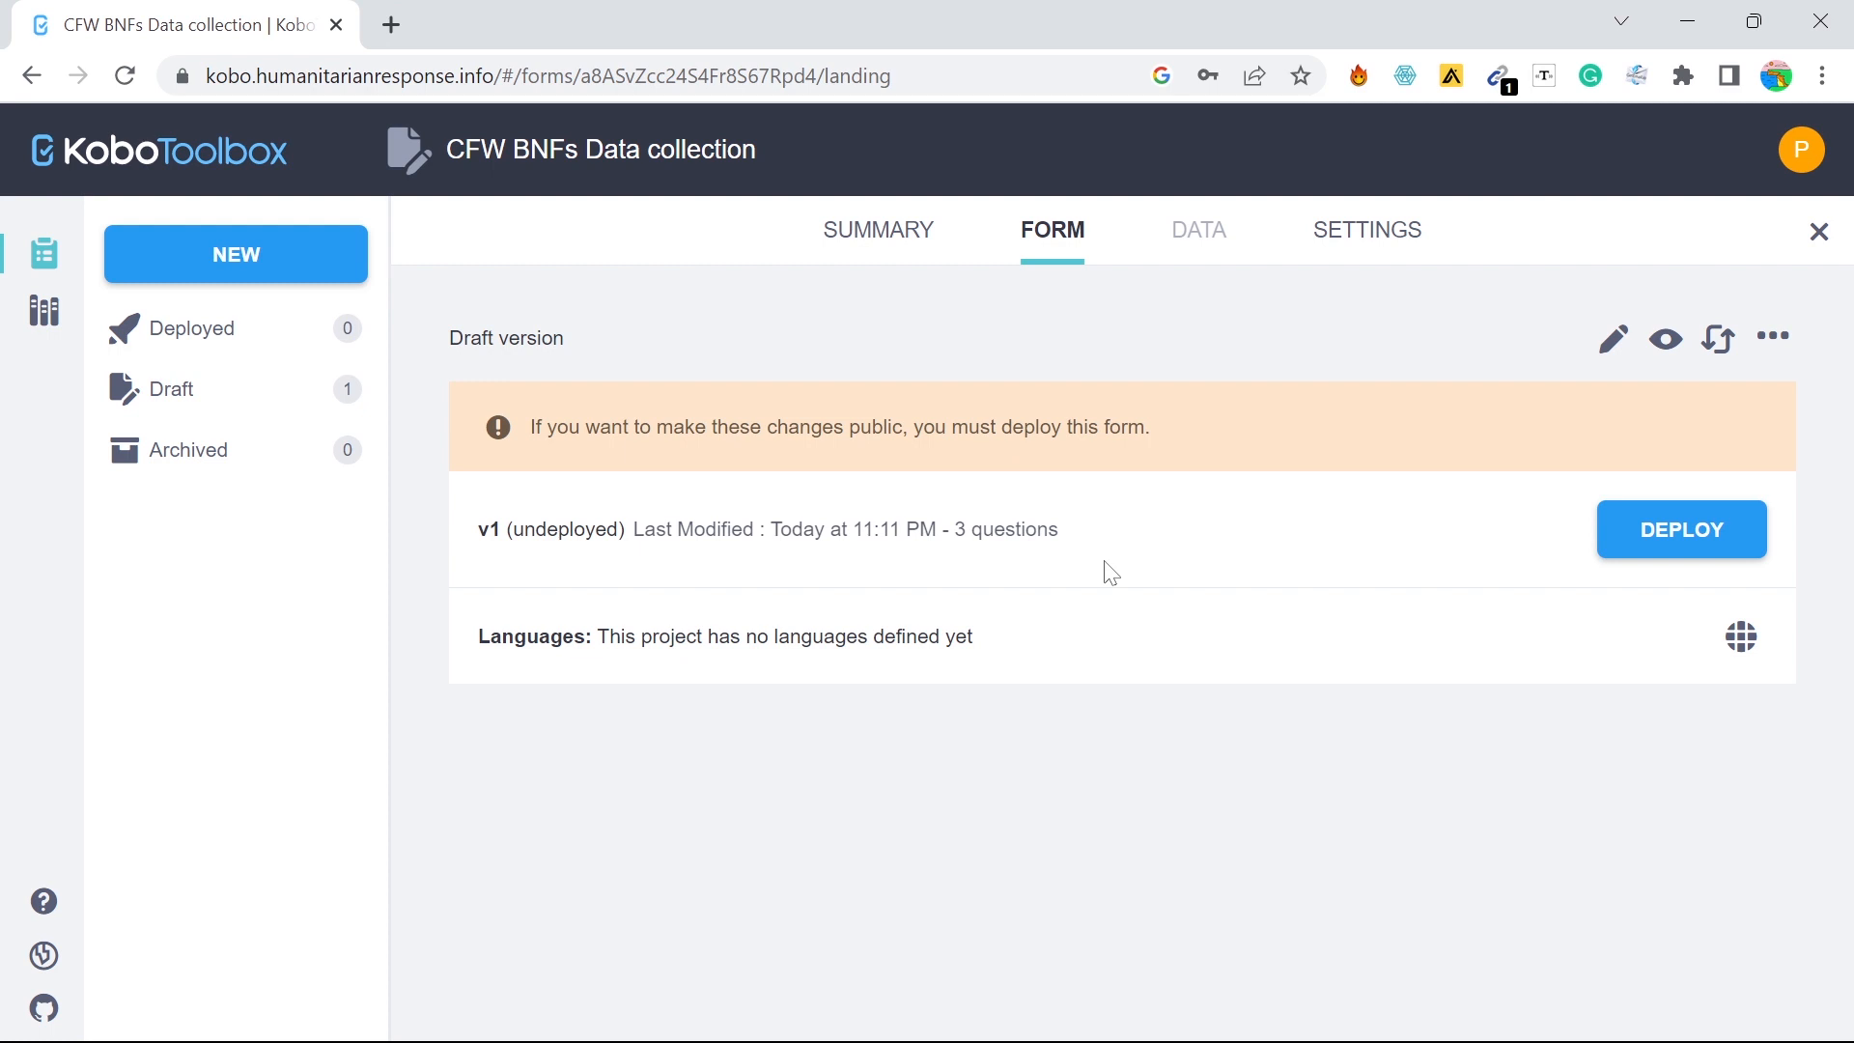
Deploy the form and open its Online-Offline (multiple submission) data entry page
{"action": "left_click", "coordinate": [1702, 541]}
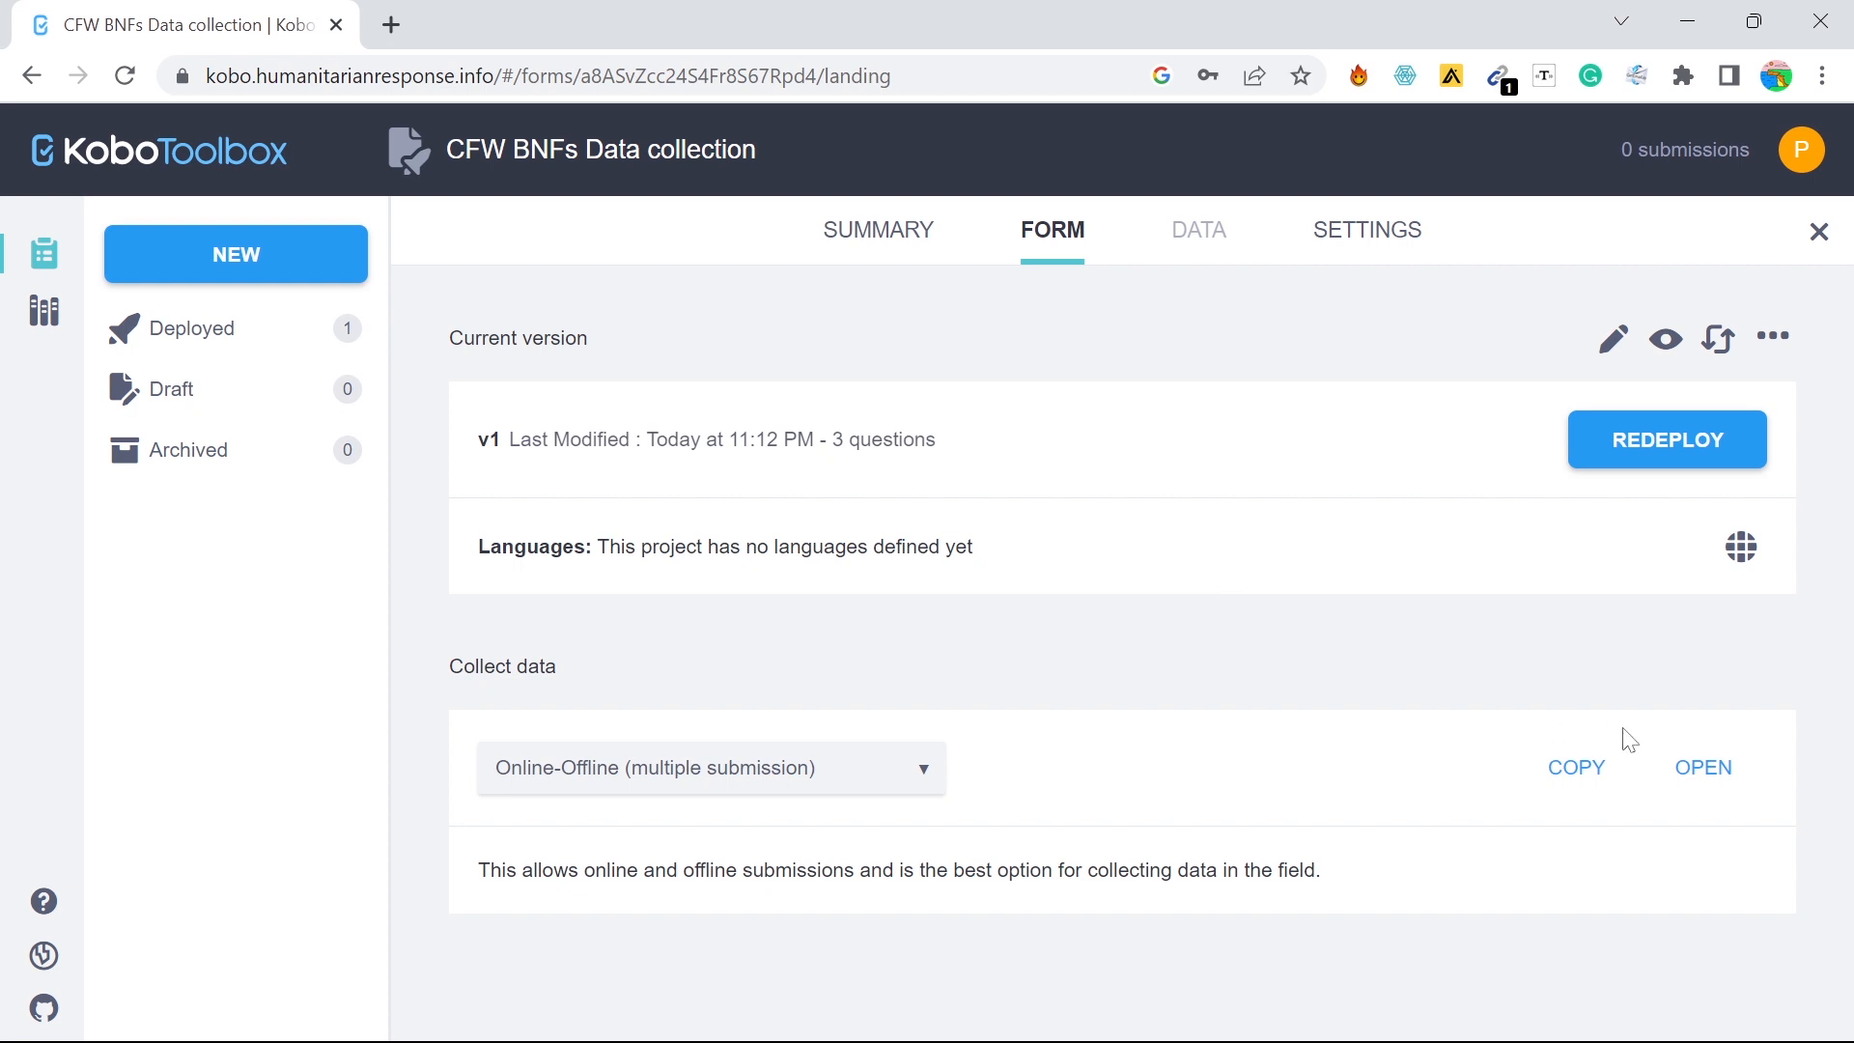
{"action": "left_click", "coordinate": [1703, 767]}
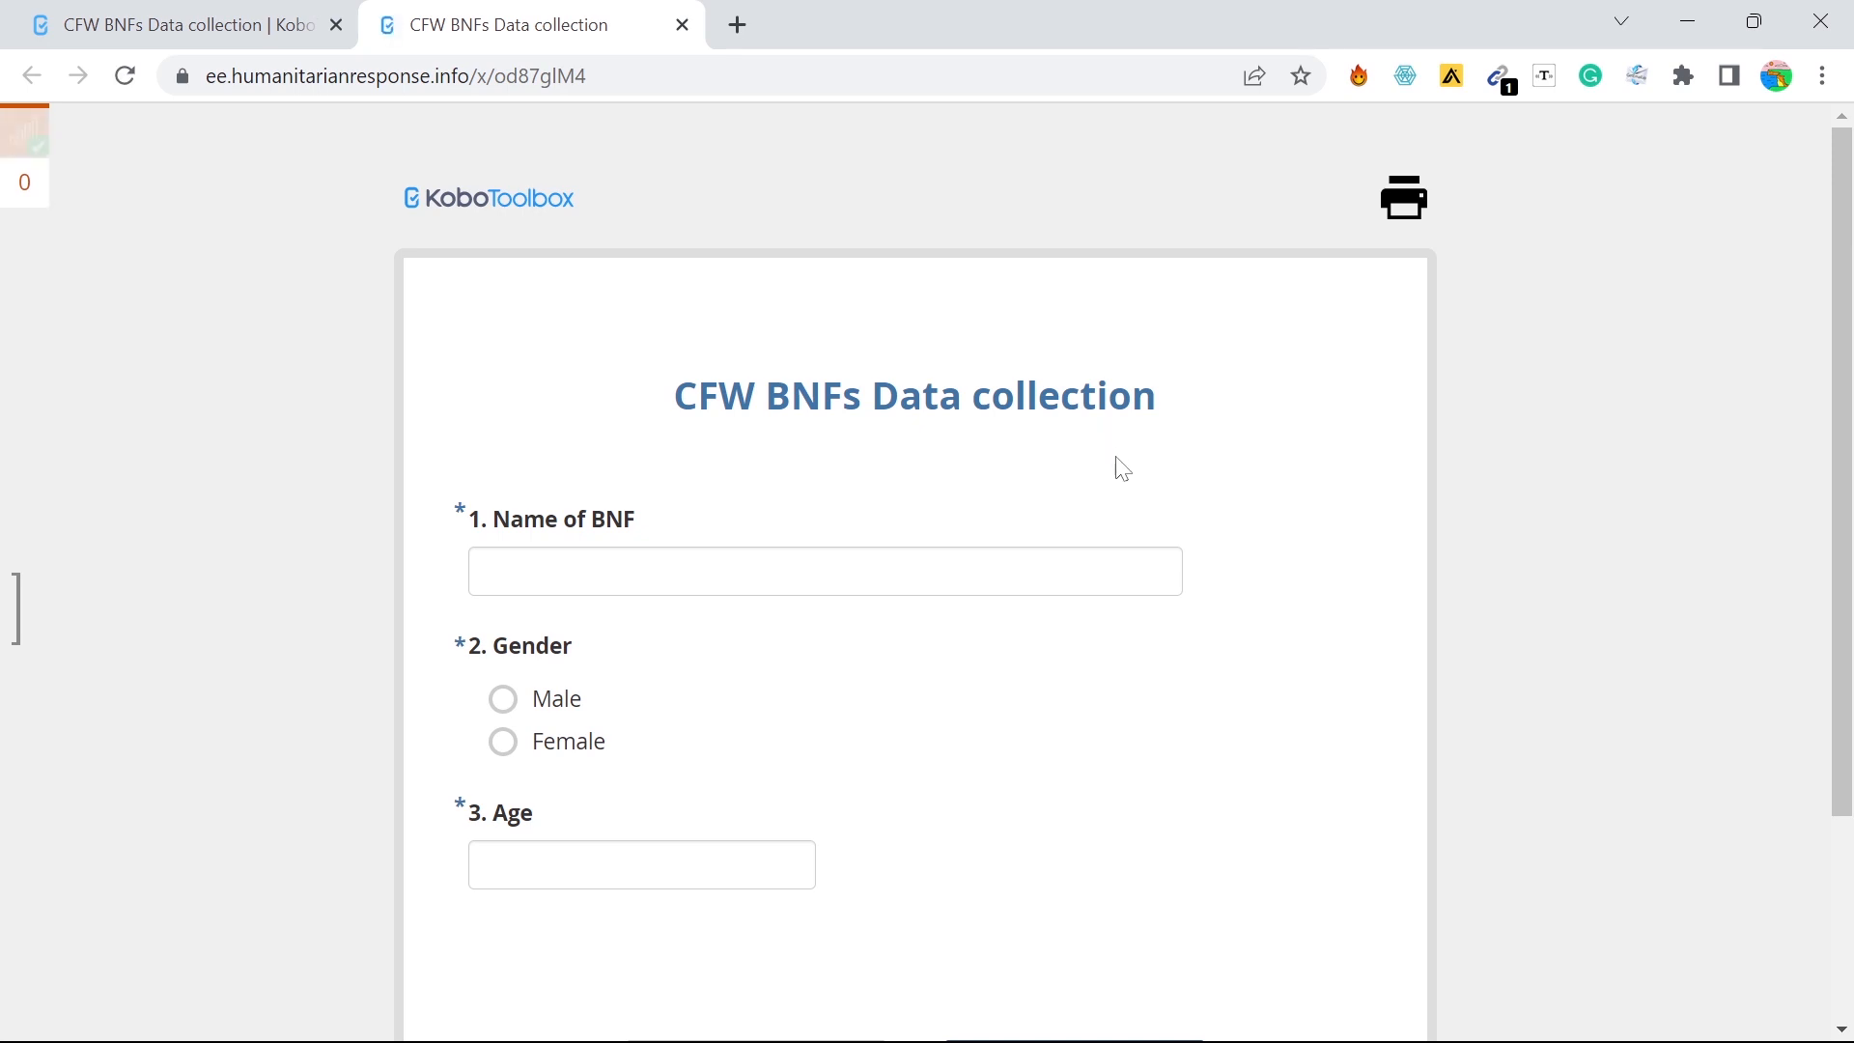
Fill in the beneficiary's name, set Gender to Male and Age to 30, and submit the record
{"action": "left_click", "coordinate": [823, 430]}
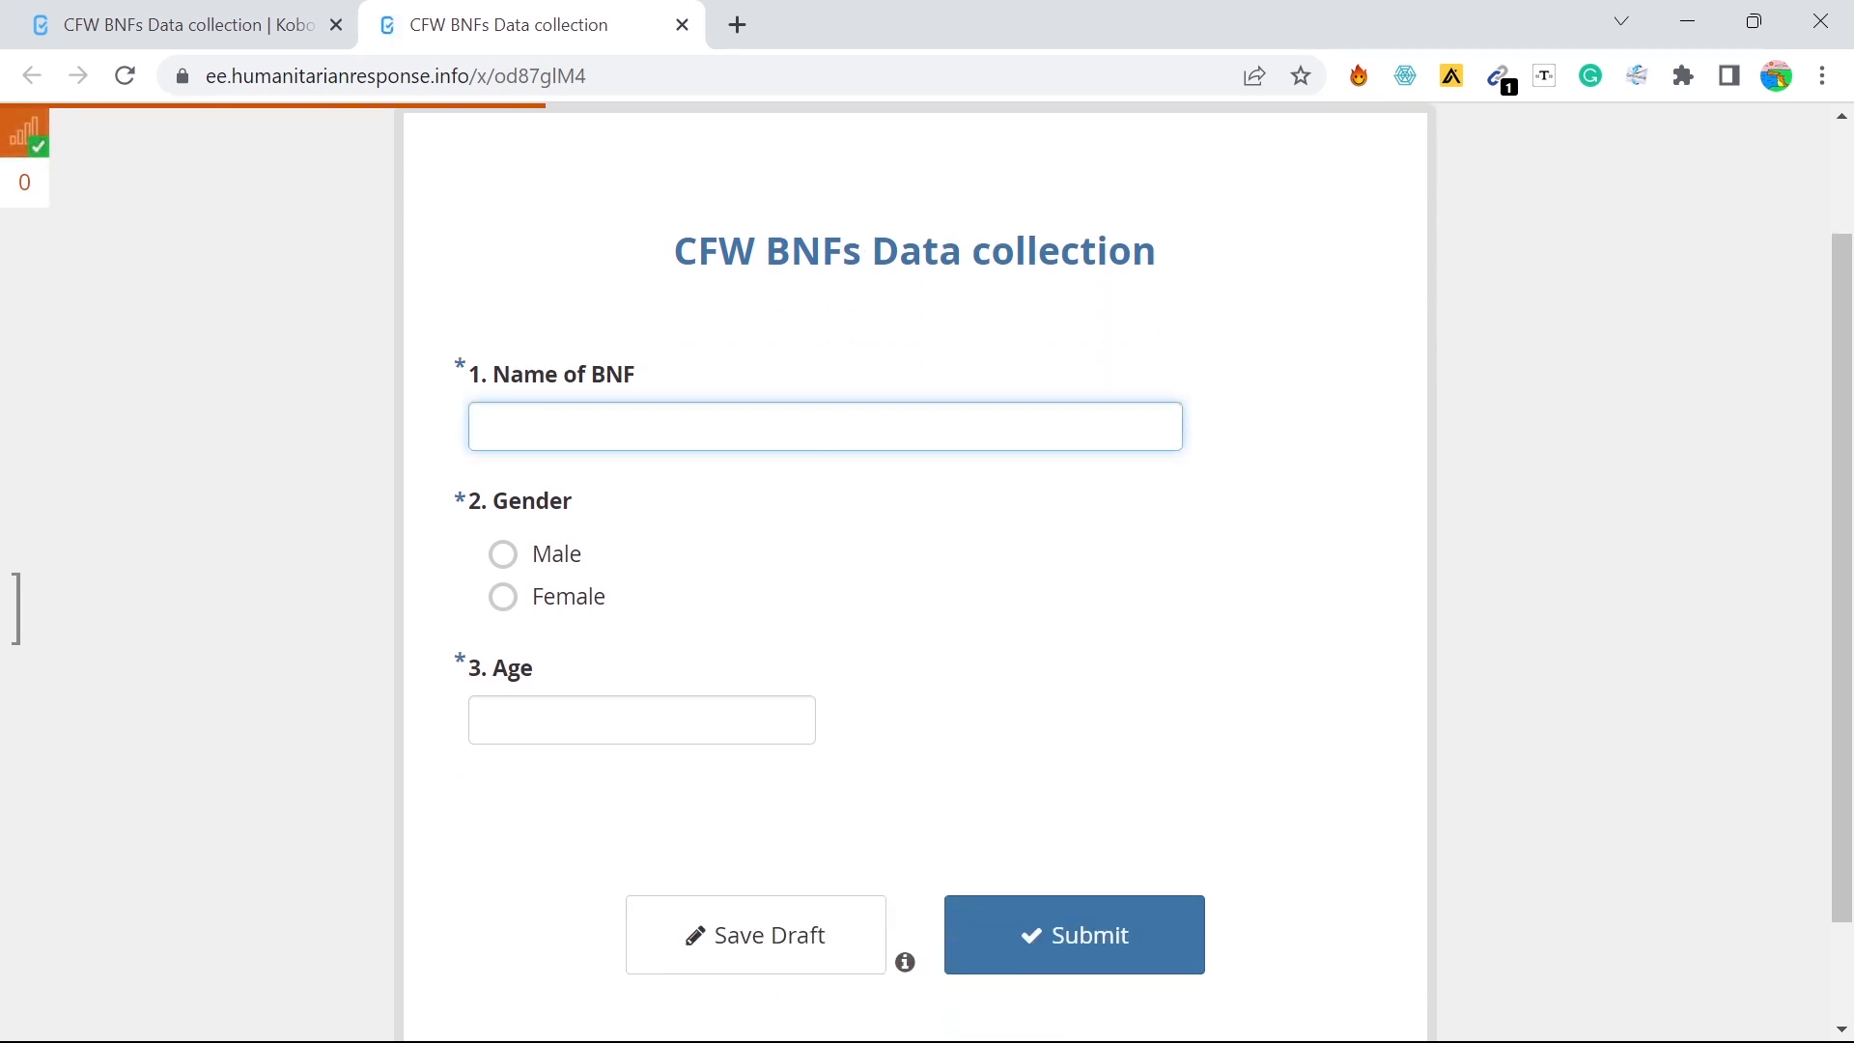
{"action": "type", "text": "Bodruzzaman"}
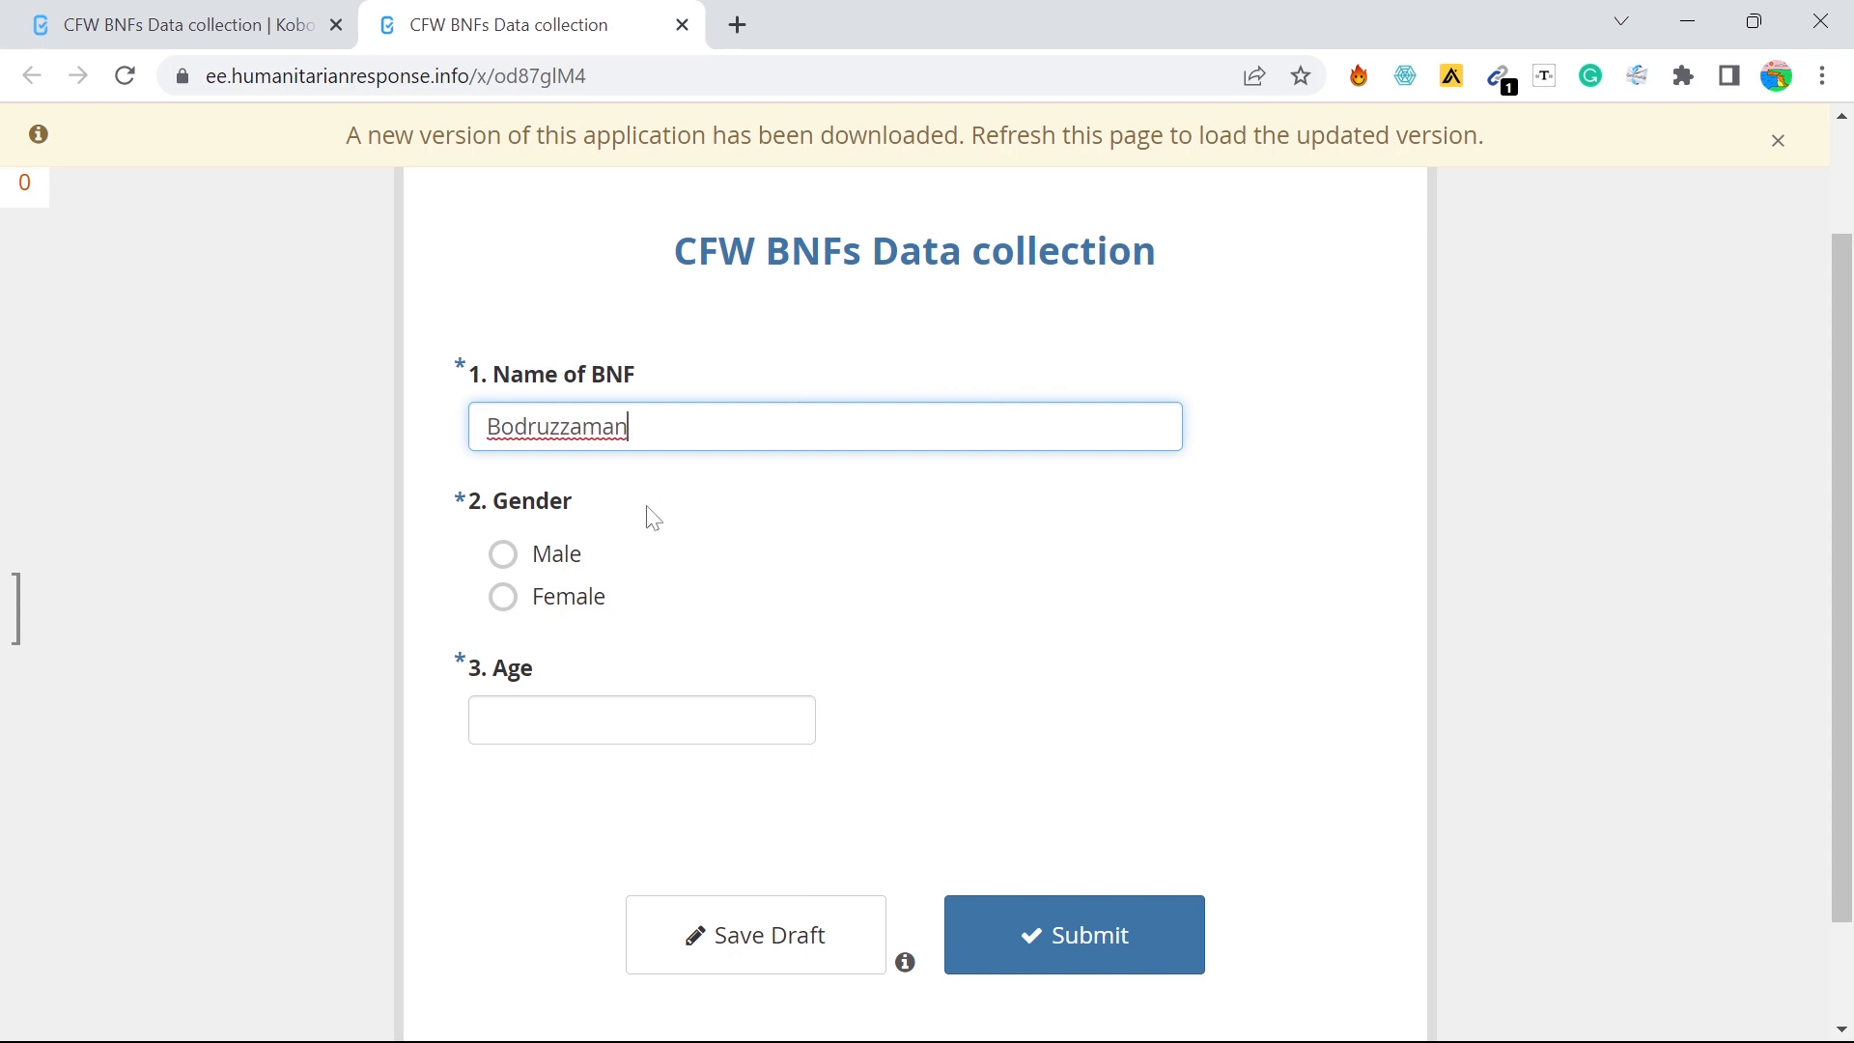
{"action": "left_click", "coordinate": [621, 557]}
{"action": "left_click", "coordinate": [621, 722]}
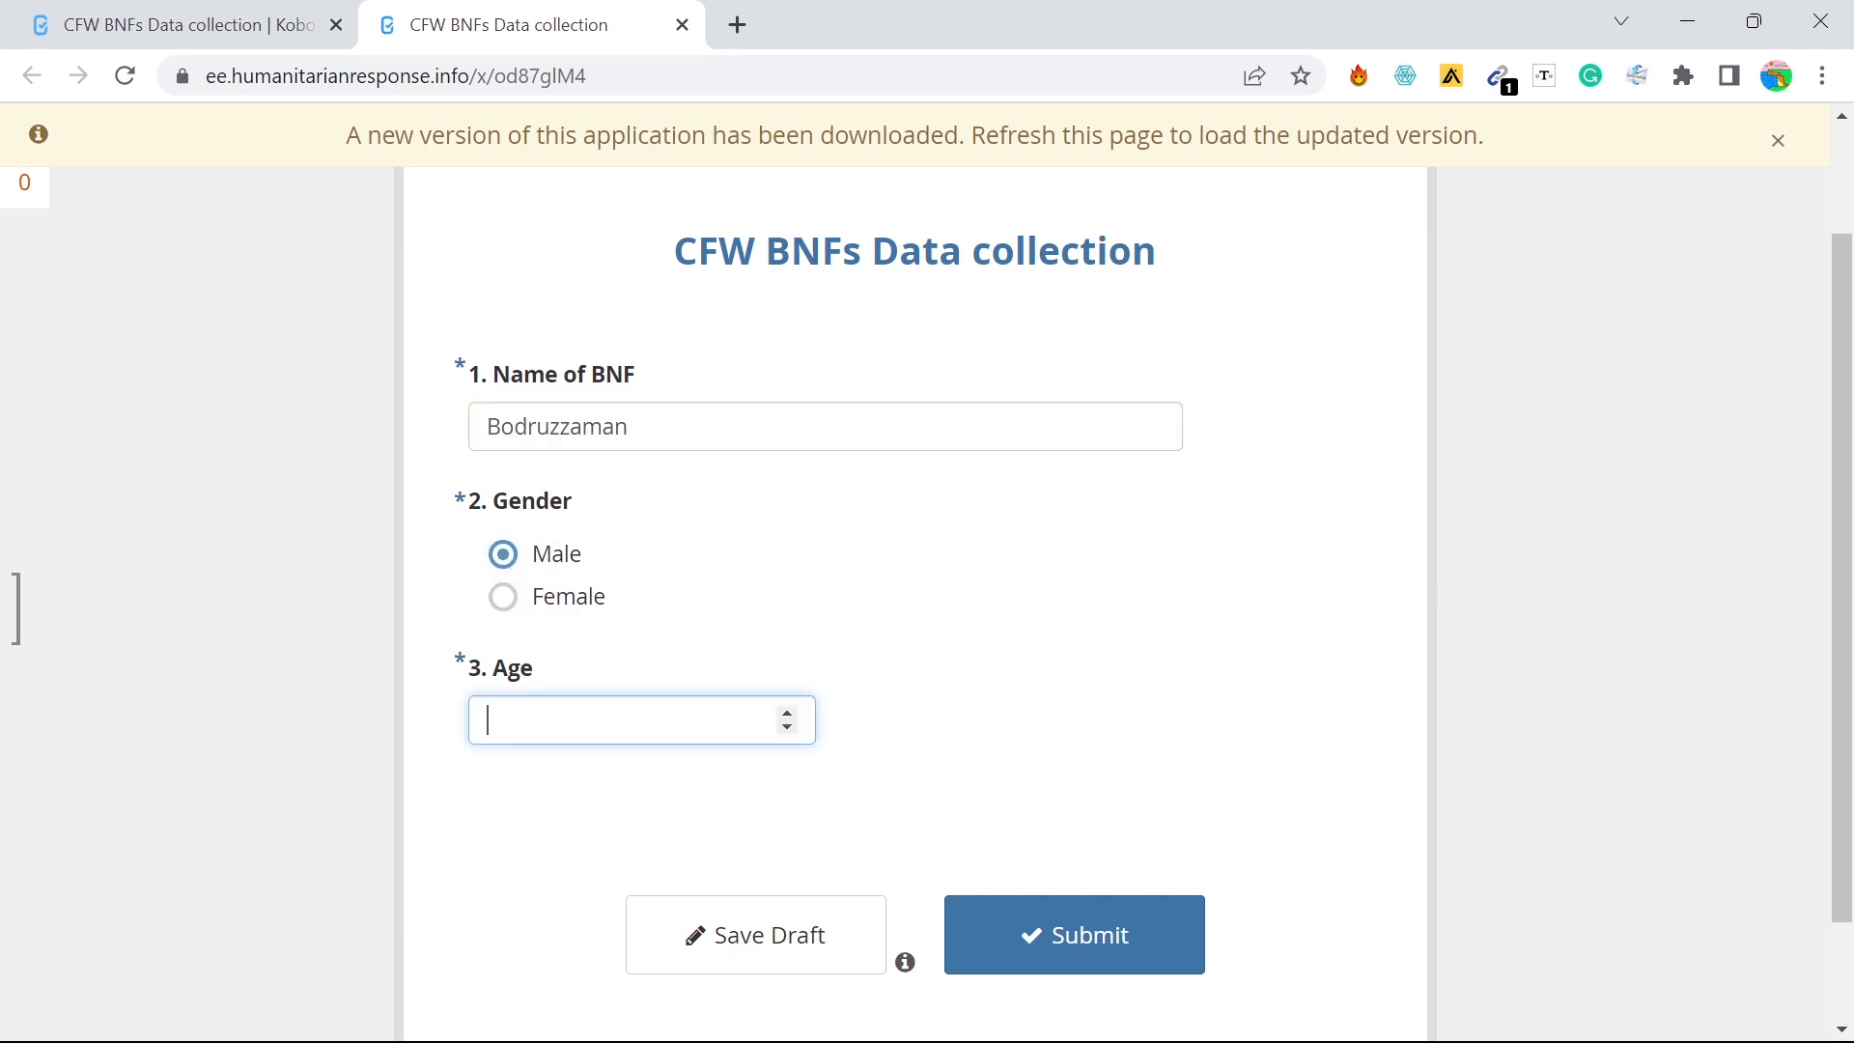
{"action": "type", "text": "30"}
{"action": "scroll", "coordinate": [1284, 681], "scroll_direction": "down", "scroll_amount": 2}
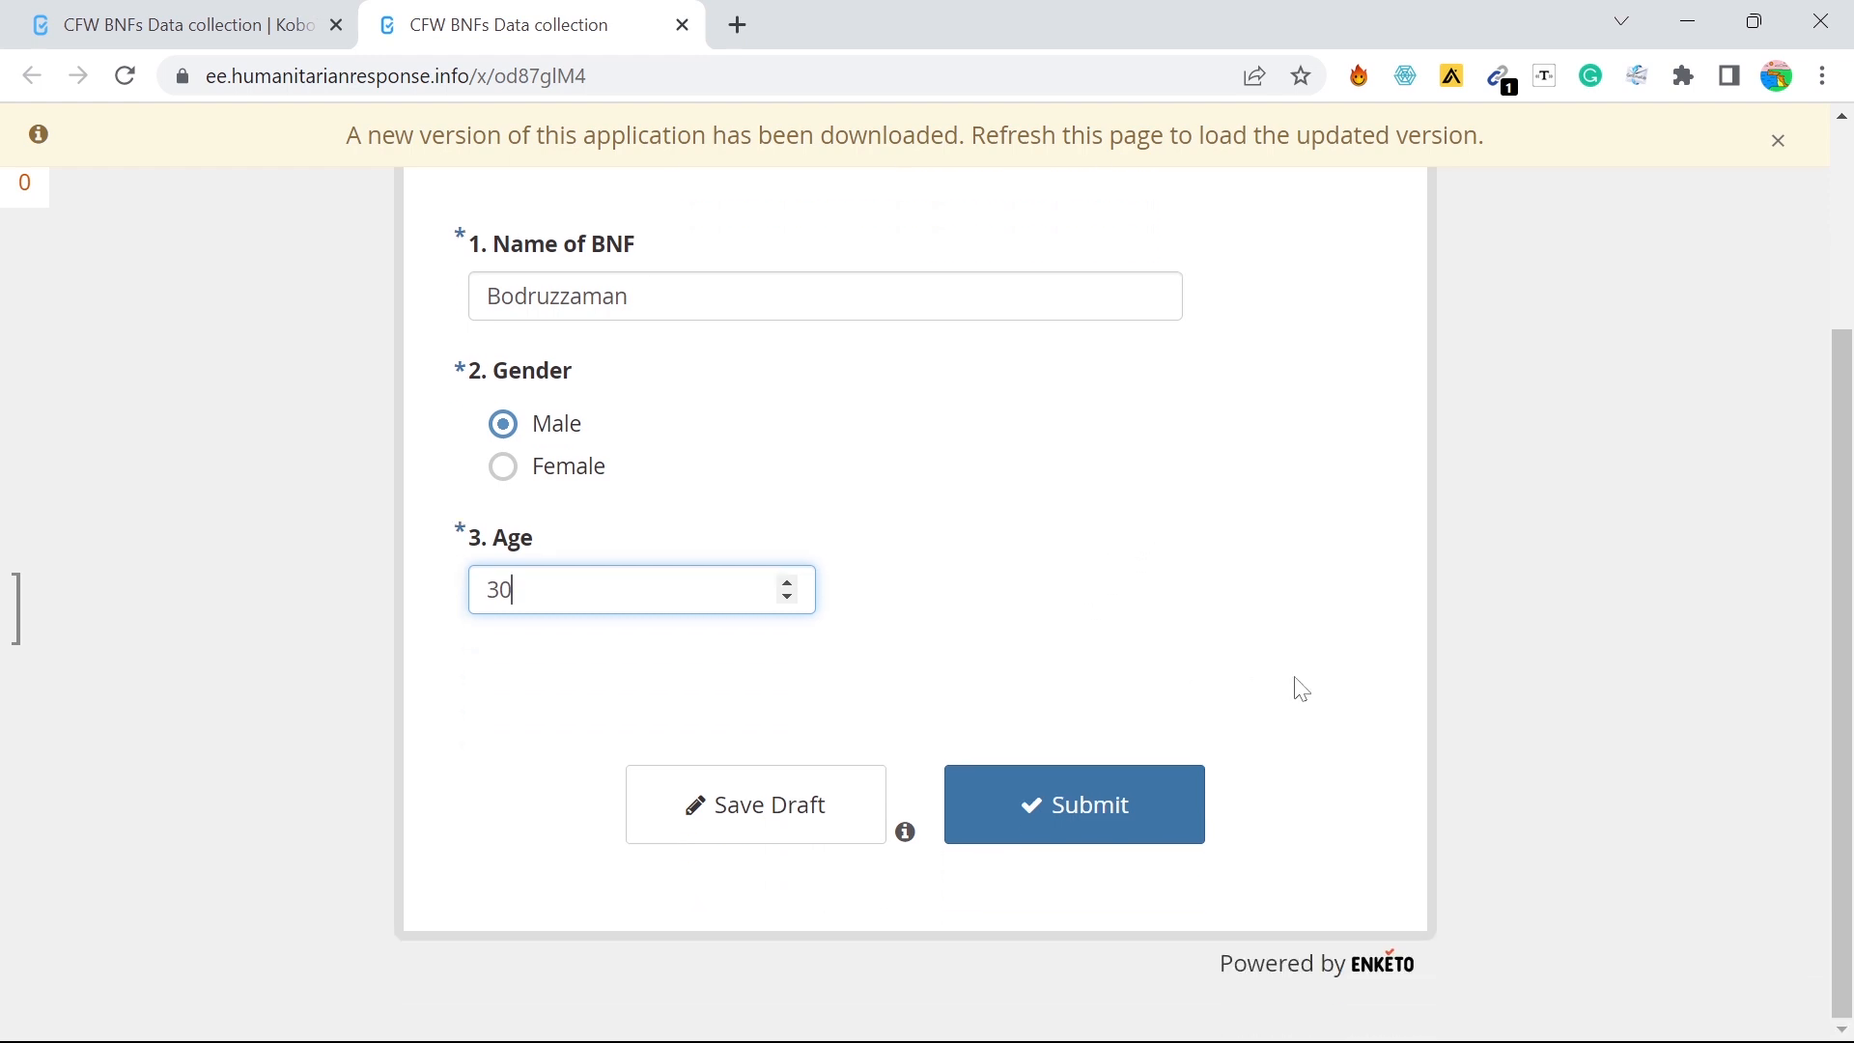
{"action": "left_click", "coordinate": [1160, 827]}
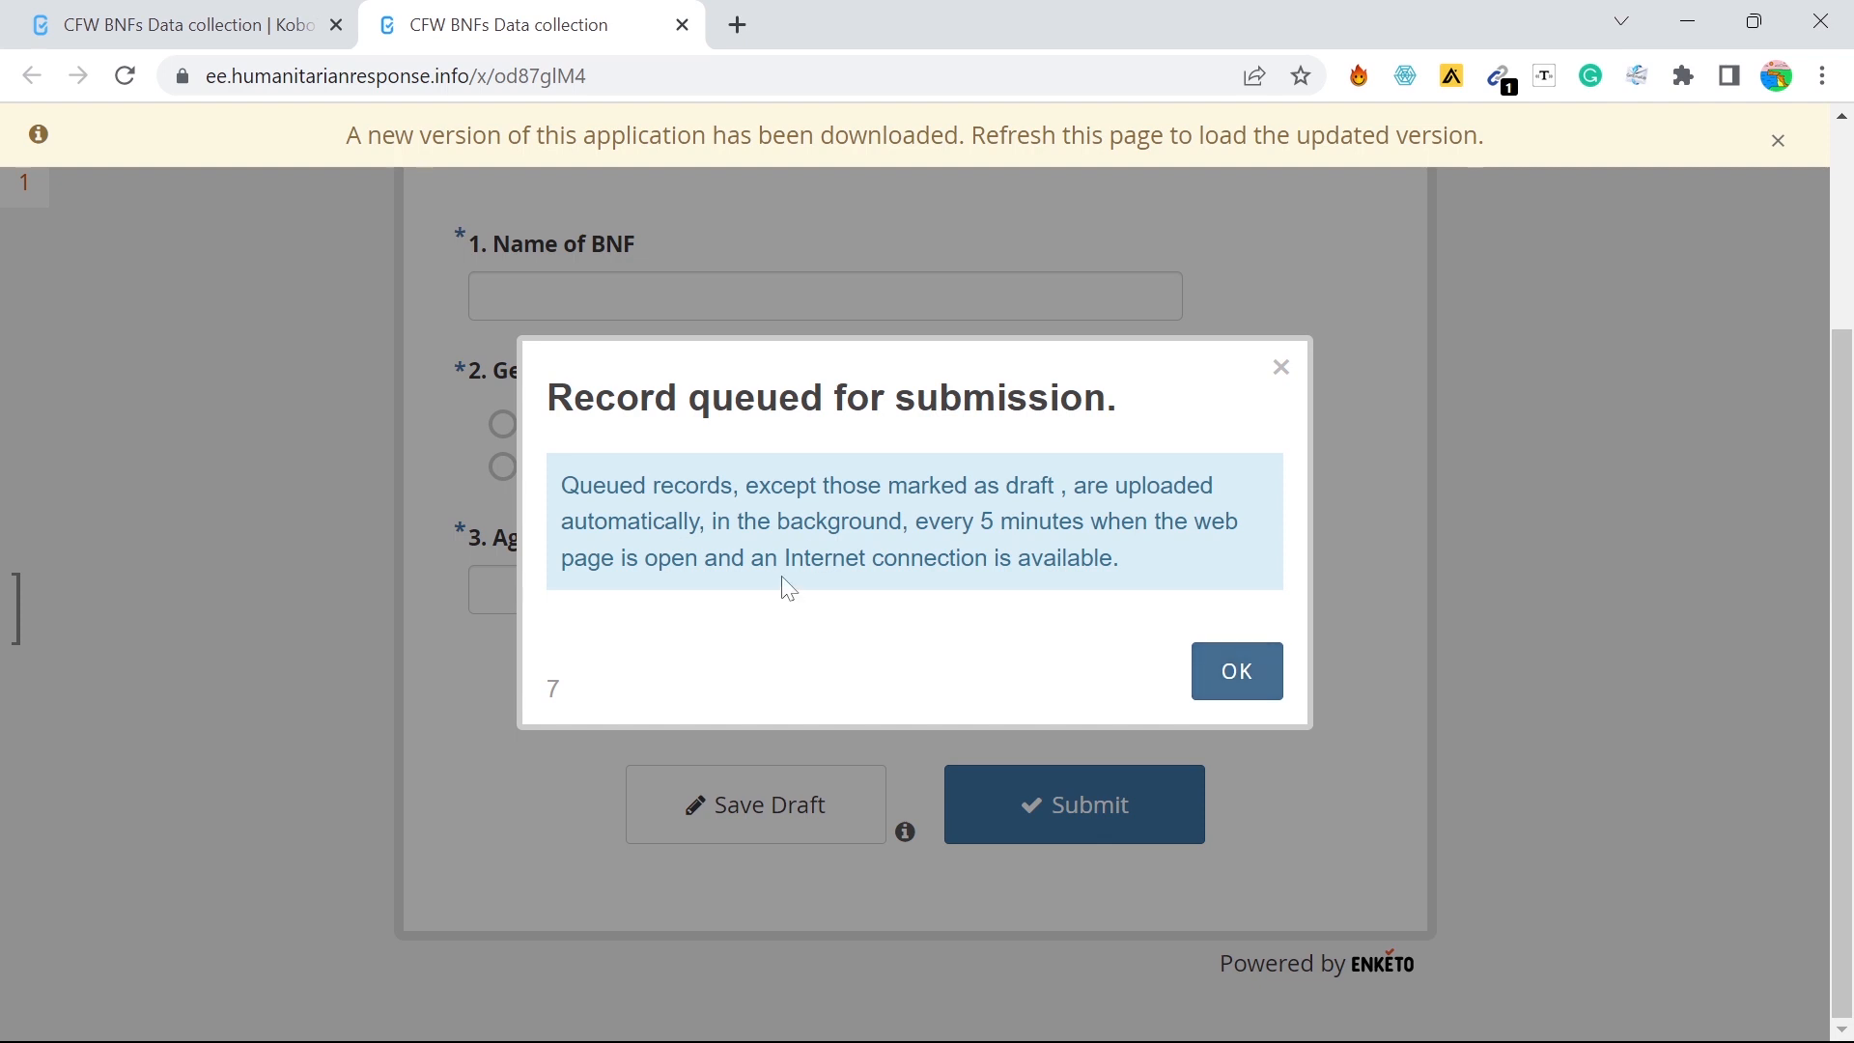
{"action": "left_click", "coordinate": [1247, 677]}
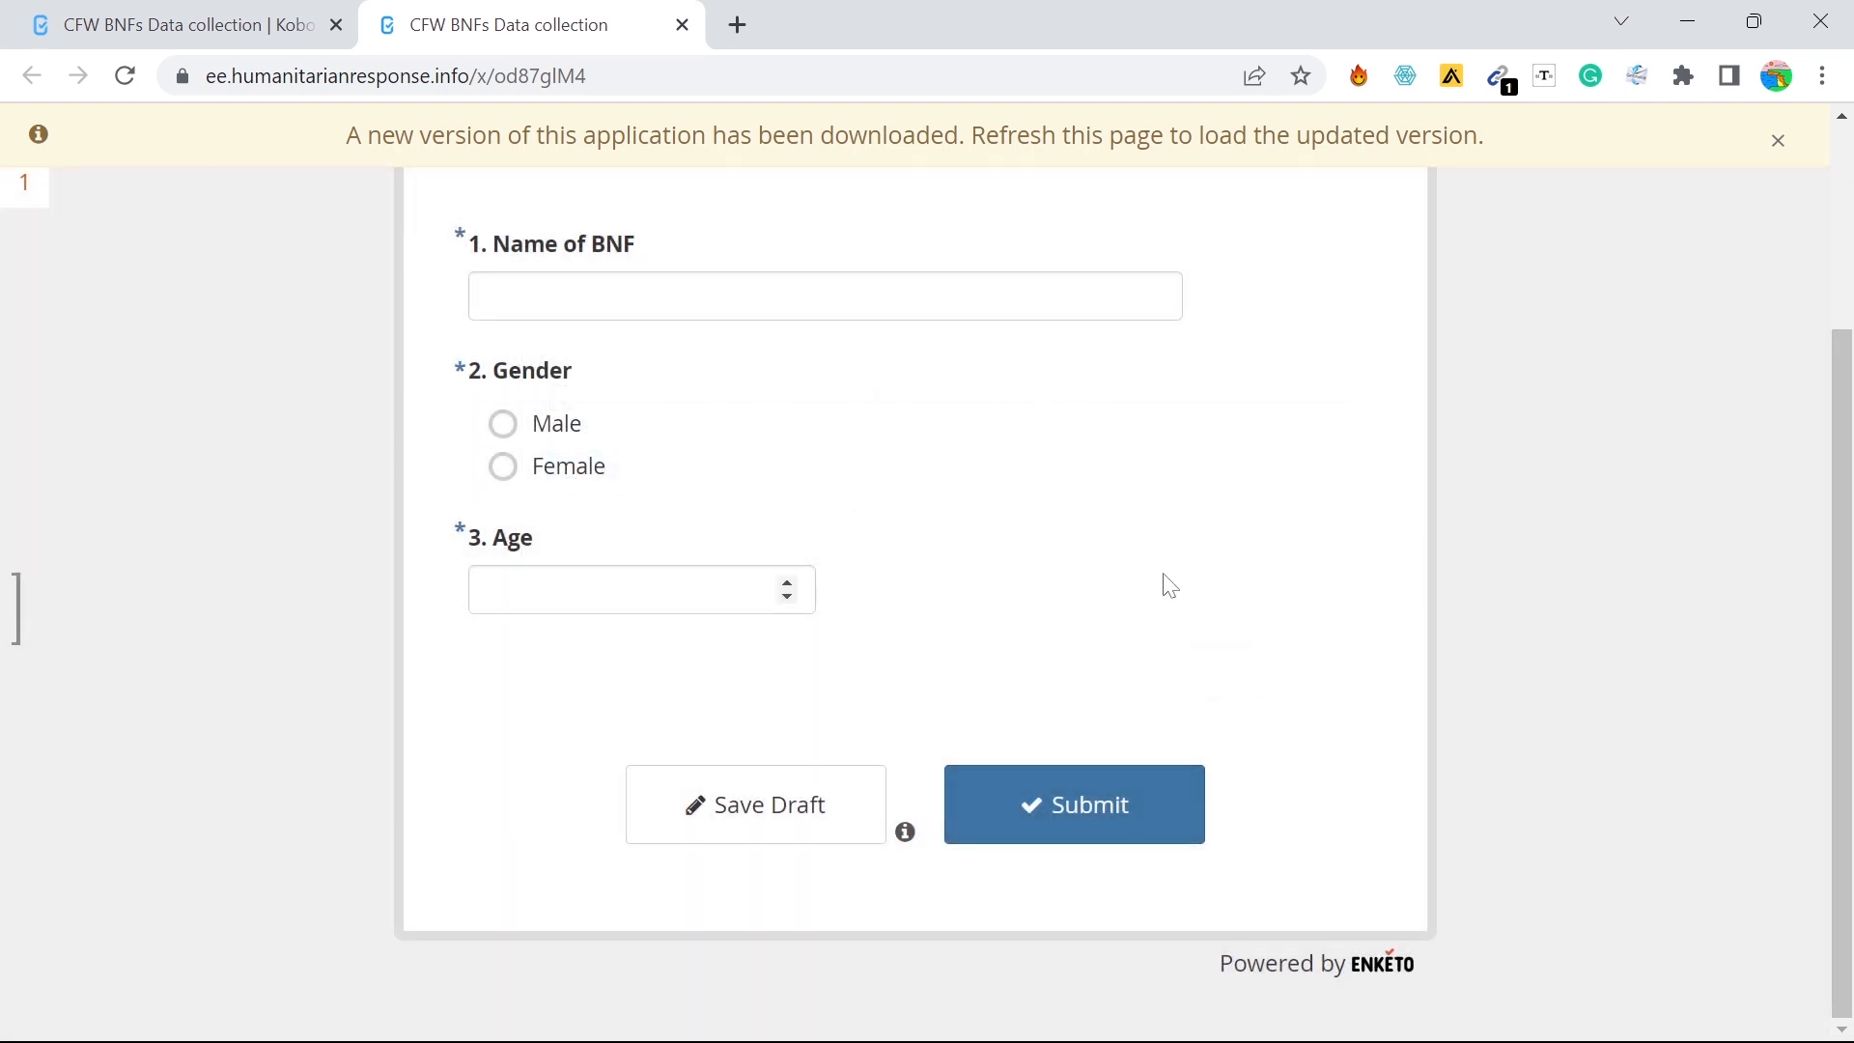
Return to the project page, reload it and examine the submissions chart and form details in the project summary
{"action": "scroll", "coordinate": [1256, 591], "scroll_direction": "up", "scroll_amount": 3}
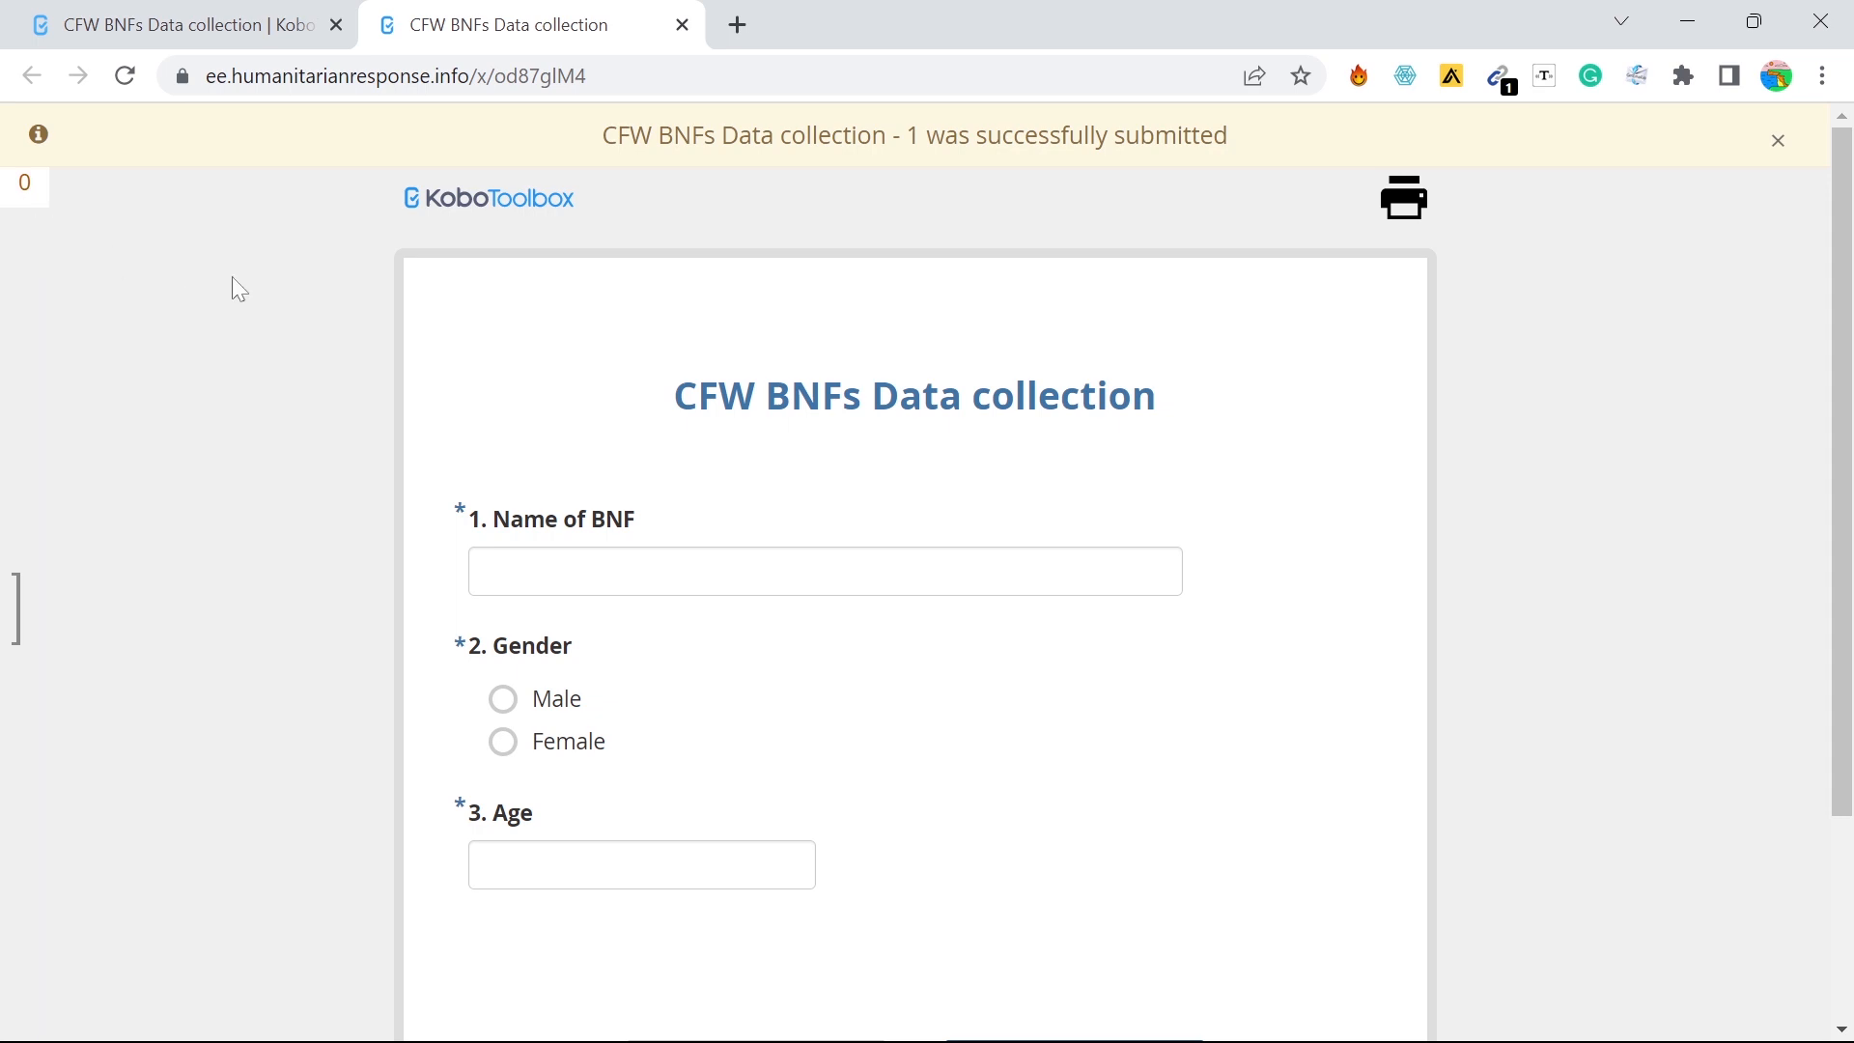
{"action": "left_click", "coordinate": [174, 24]}
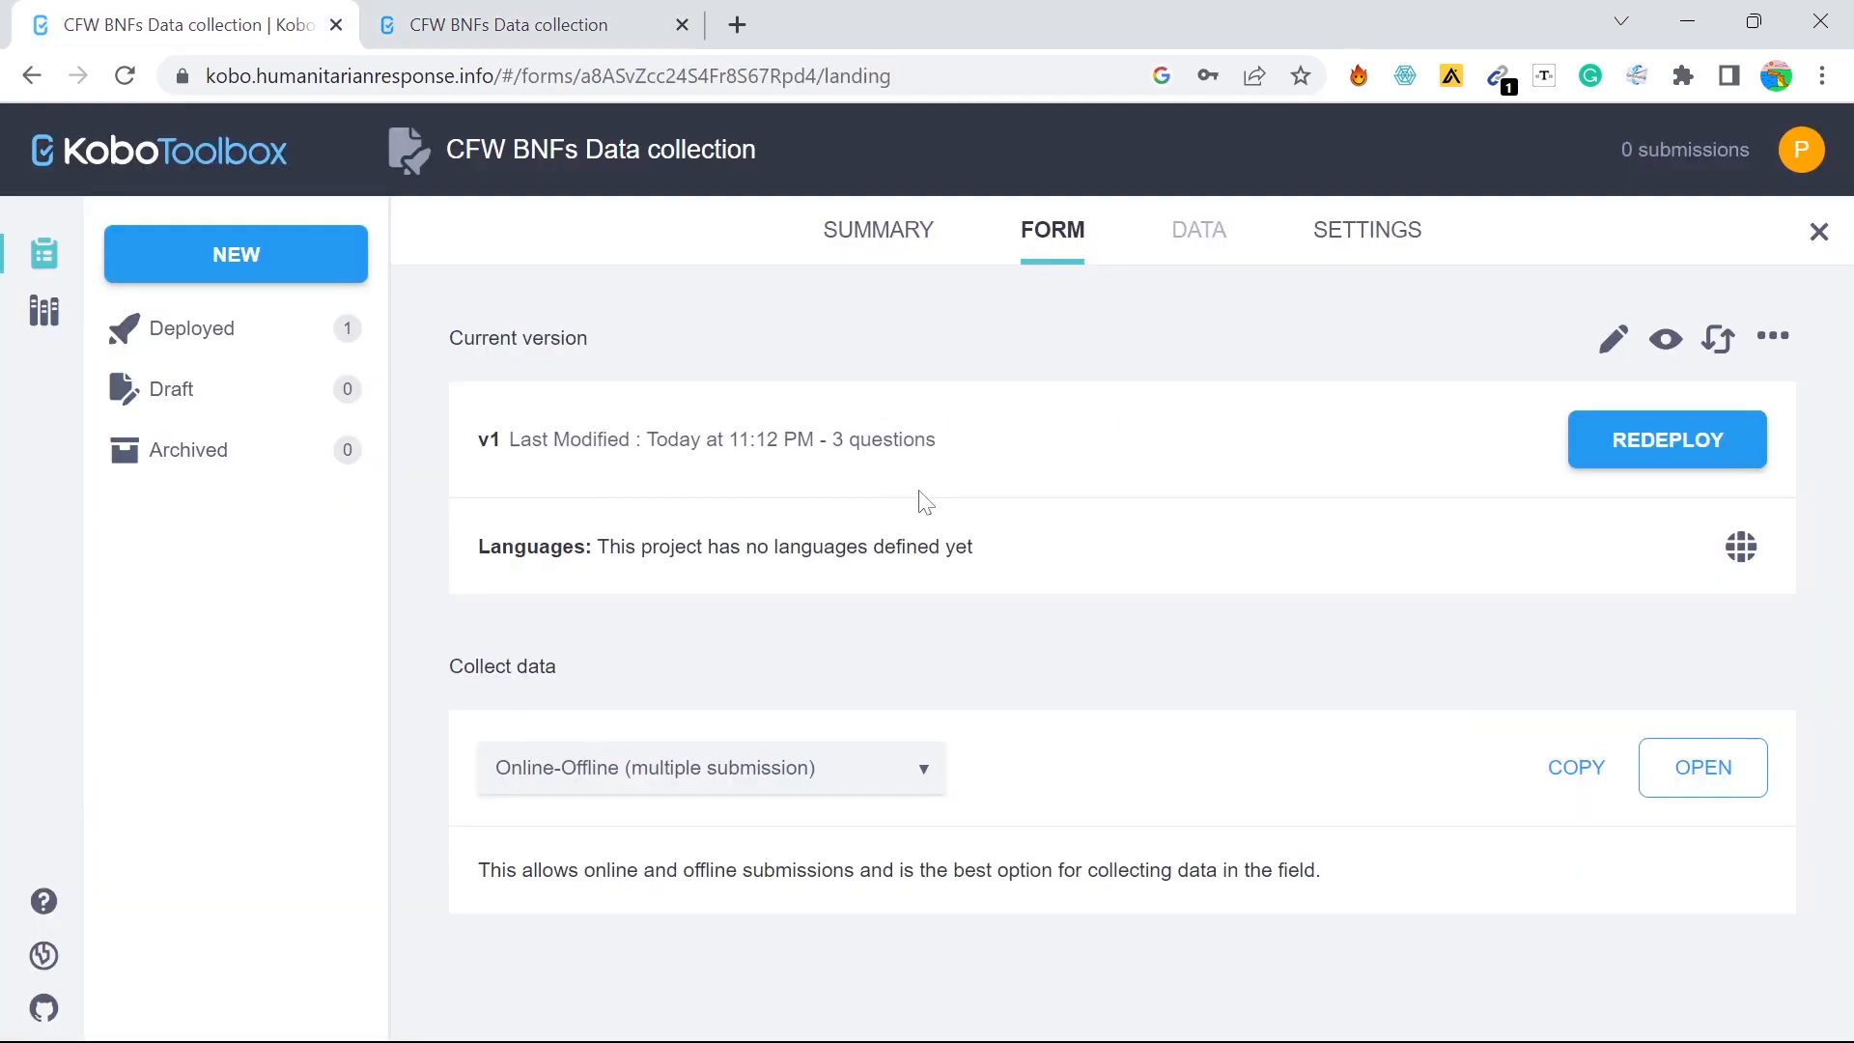
{"action": "left_click", "coordinate": [125, 75]}
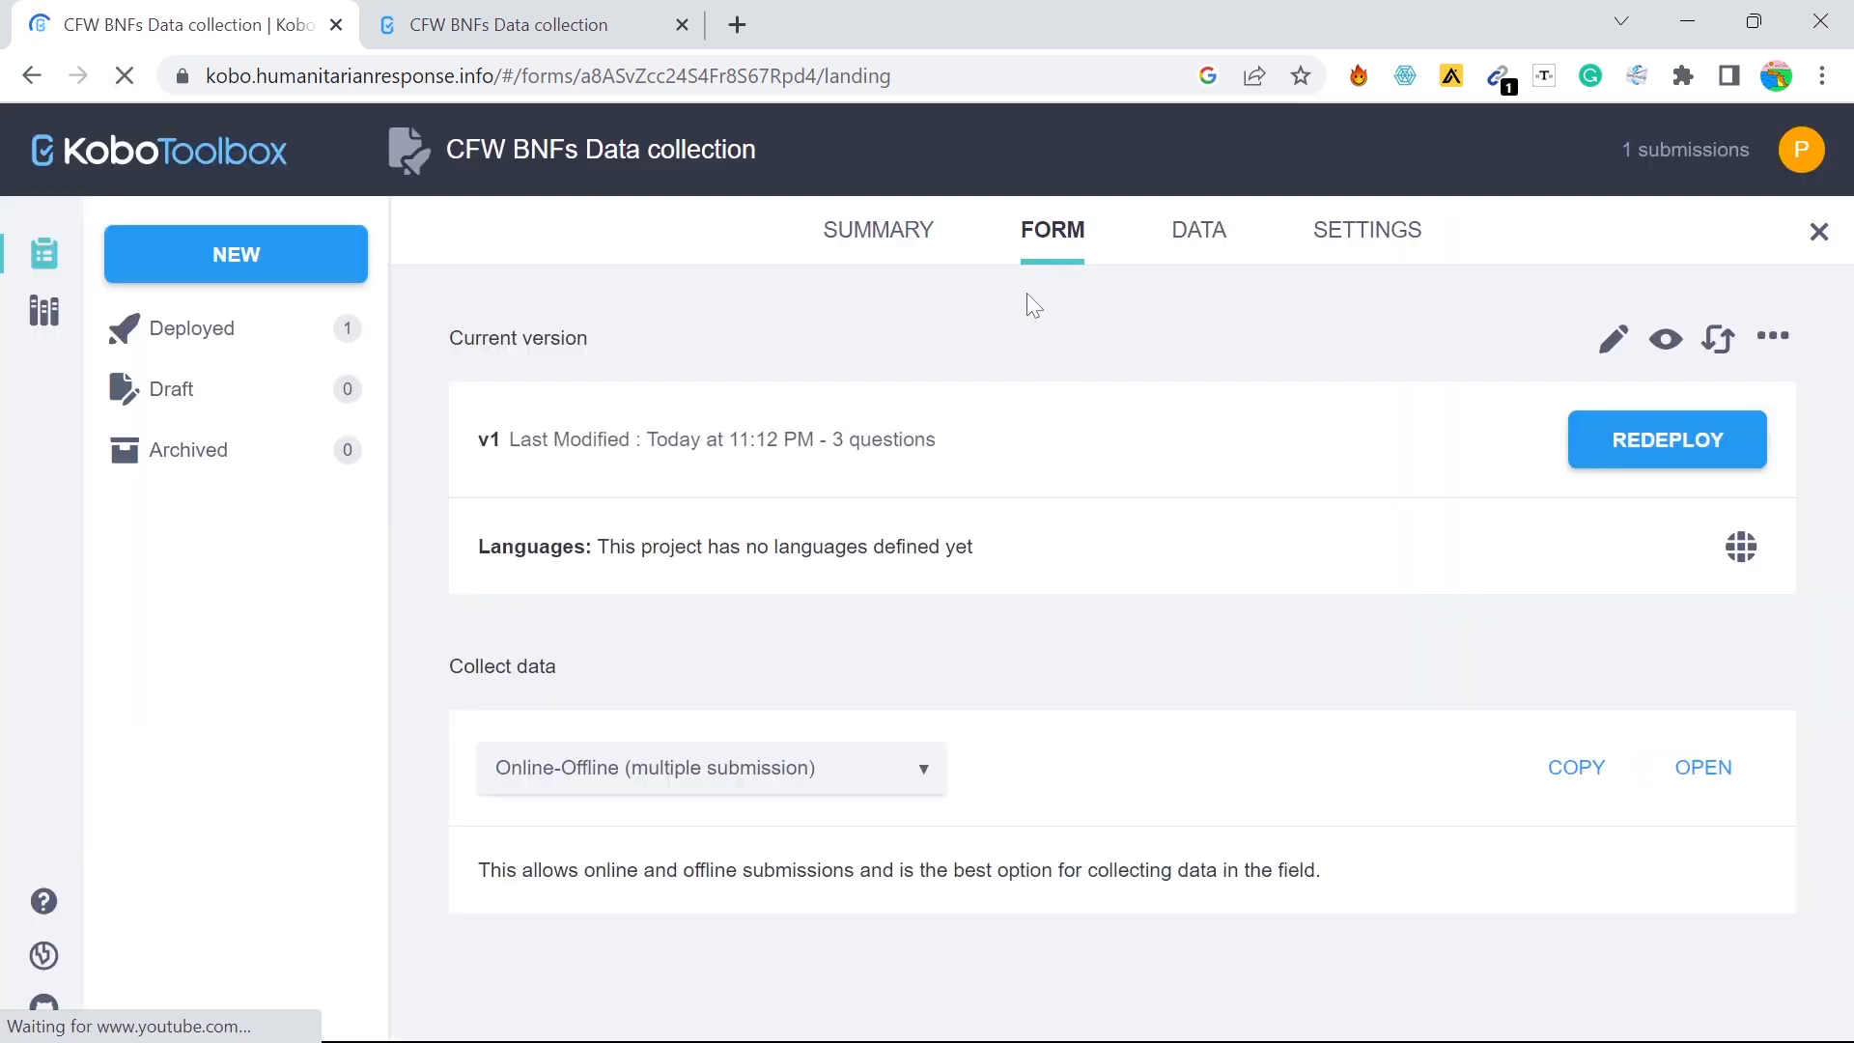
{"action": "left_click", "coordinate": [890, 242]}
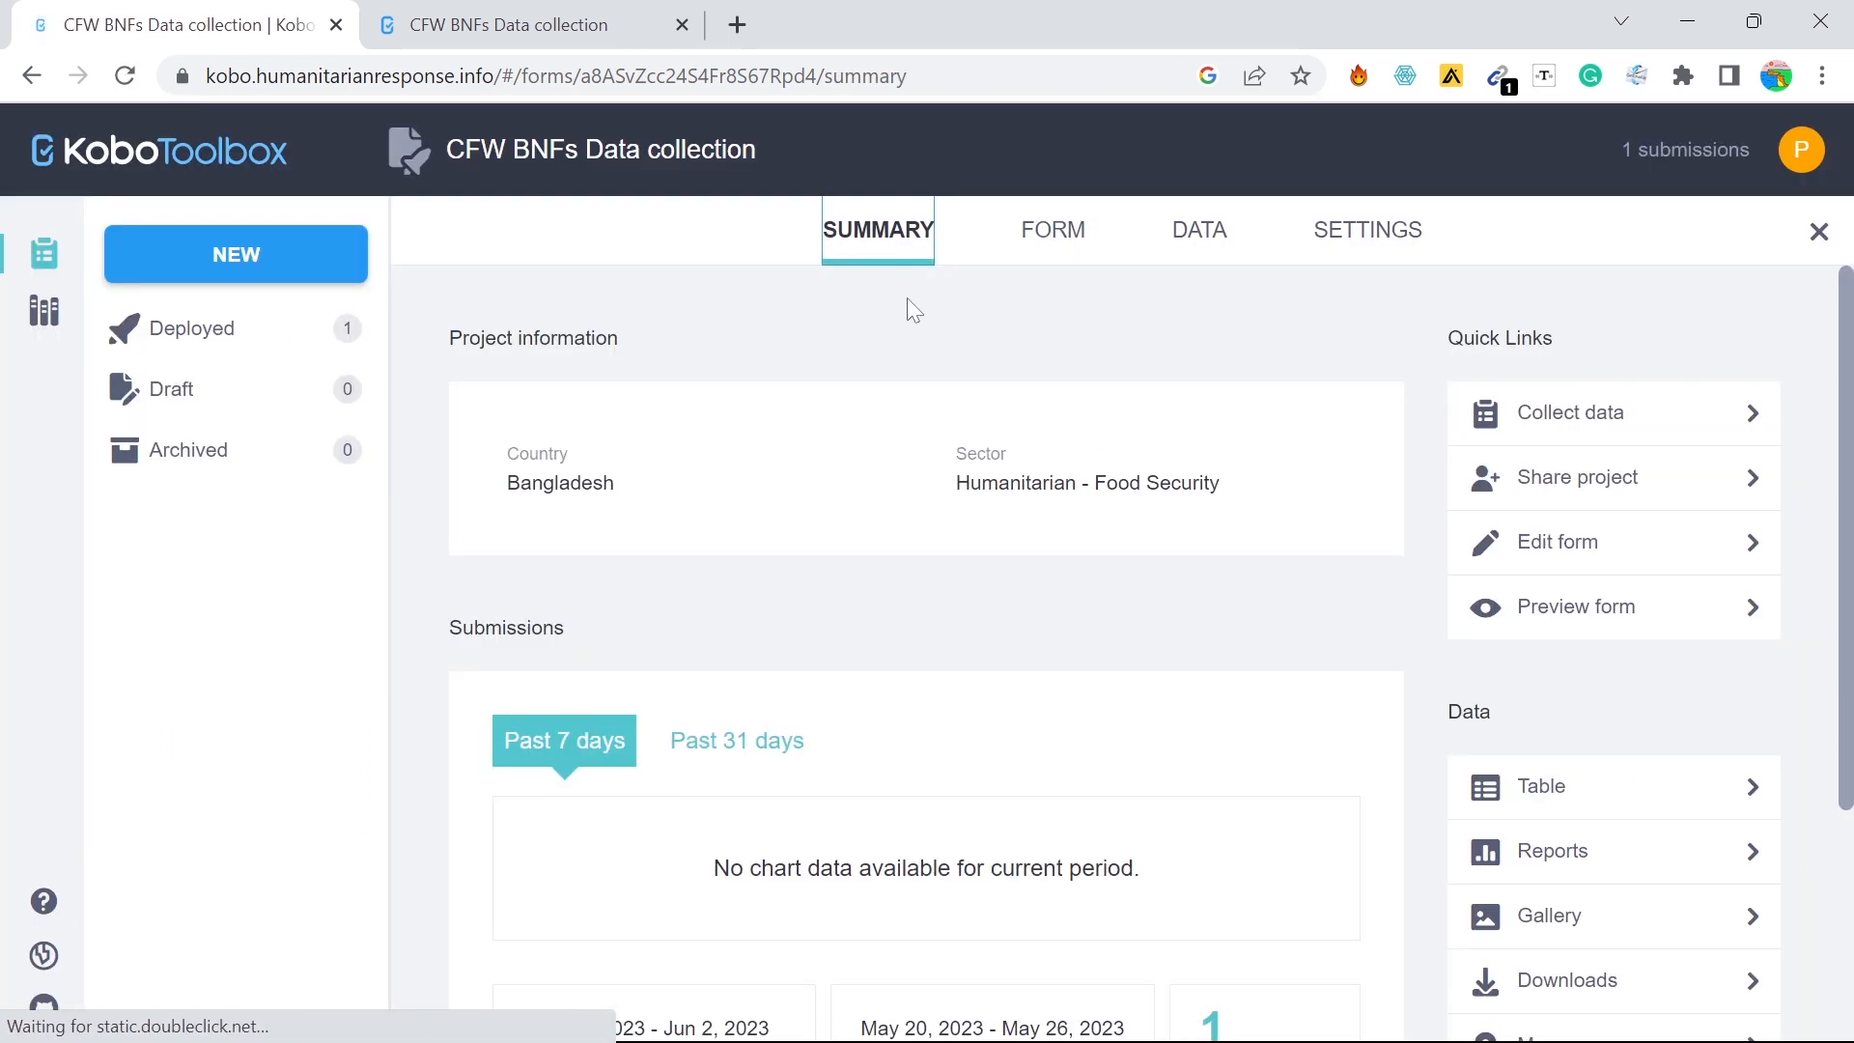
{"action": "scroll", "coordinate": [1014, 592], "scroll_direction": "down", "scroll_amount": 5}
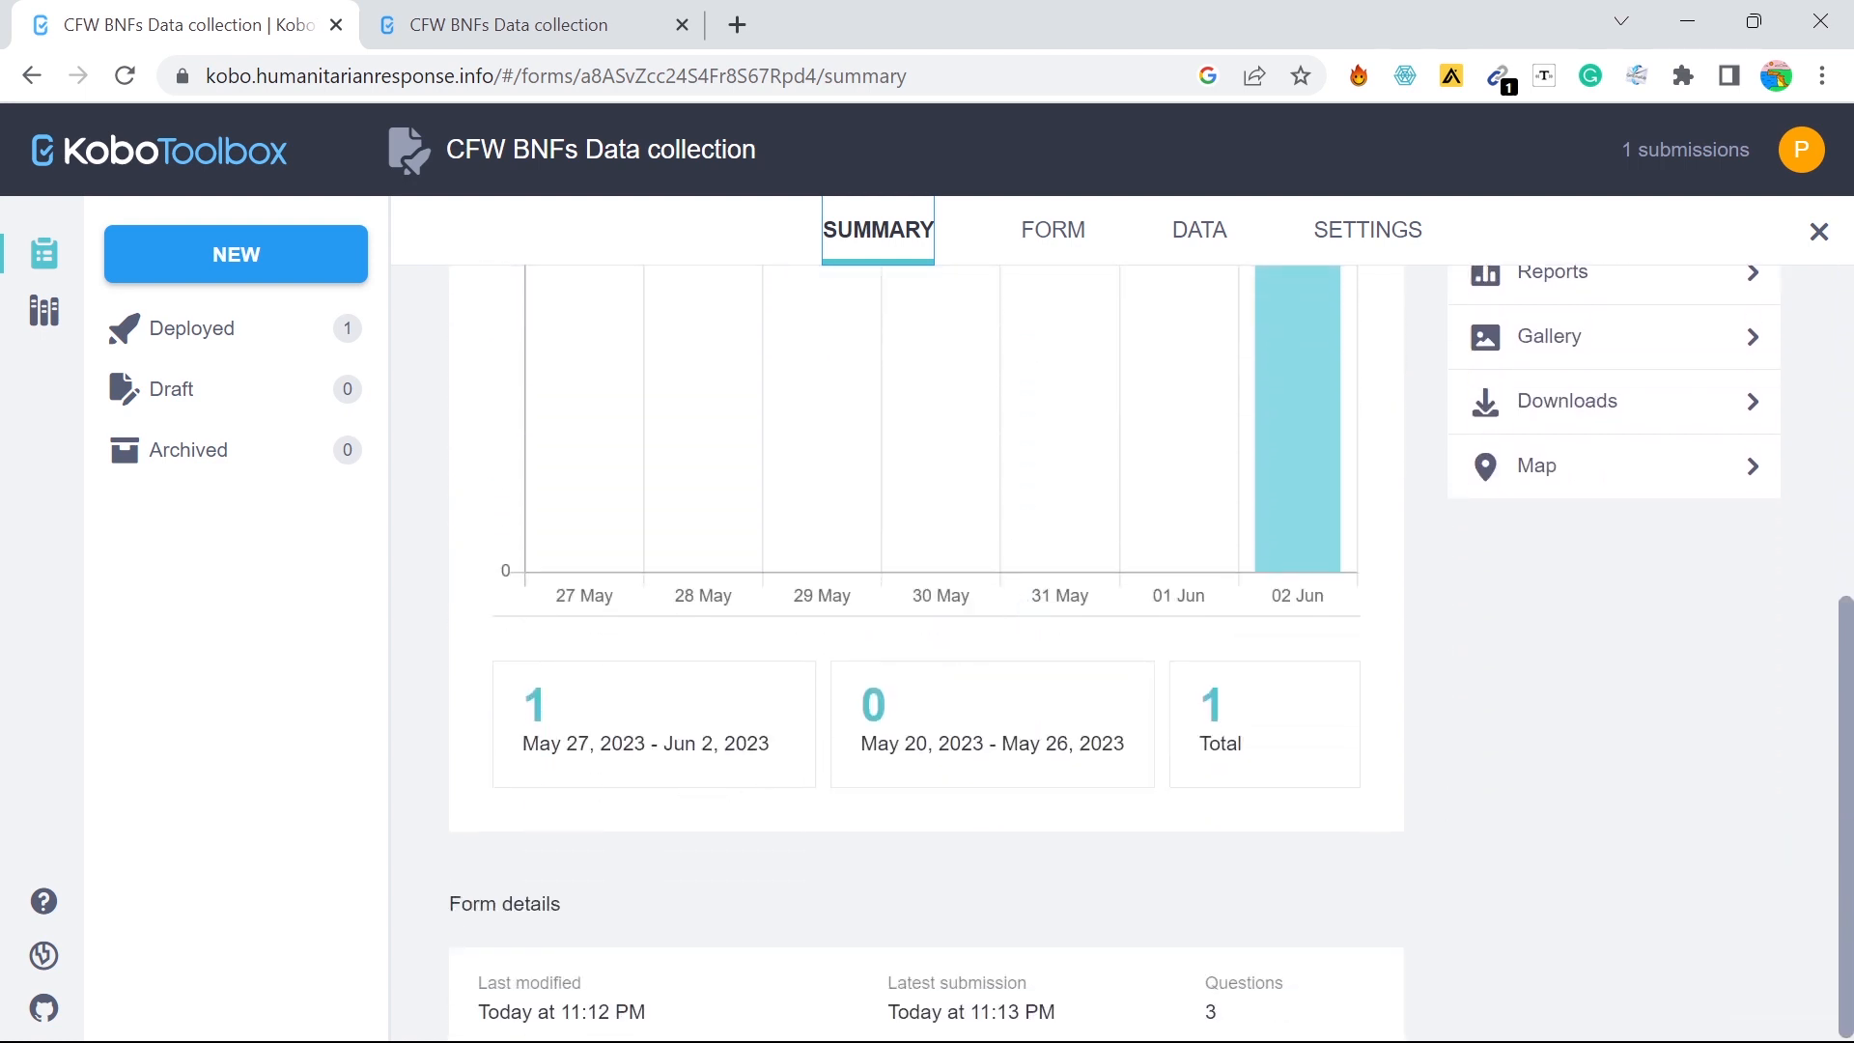
{"action": "scroll", "coordinate": [592, 704], "scroll_direction": "up", "scroll_amount": 5}
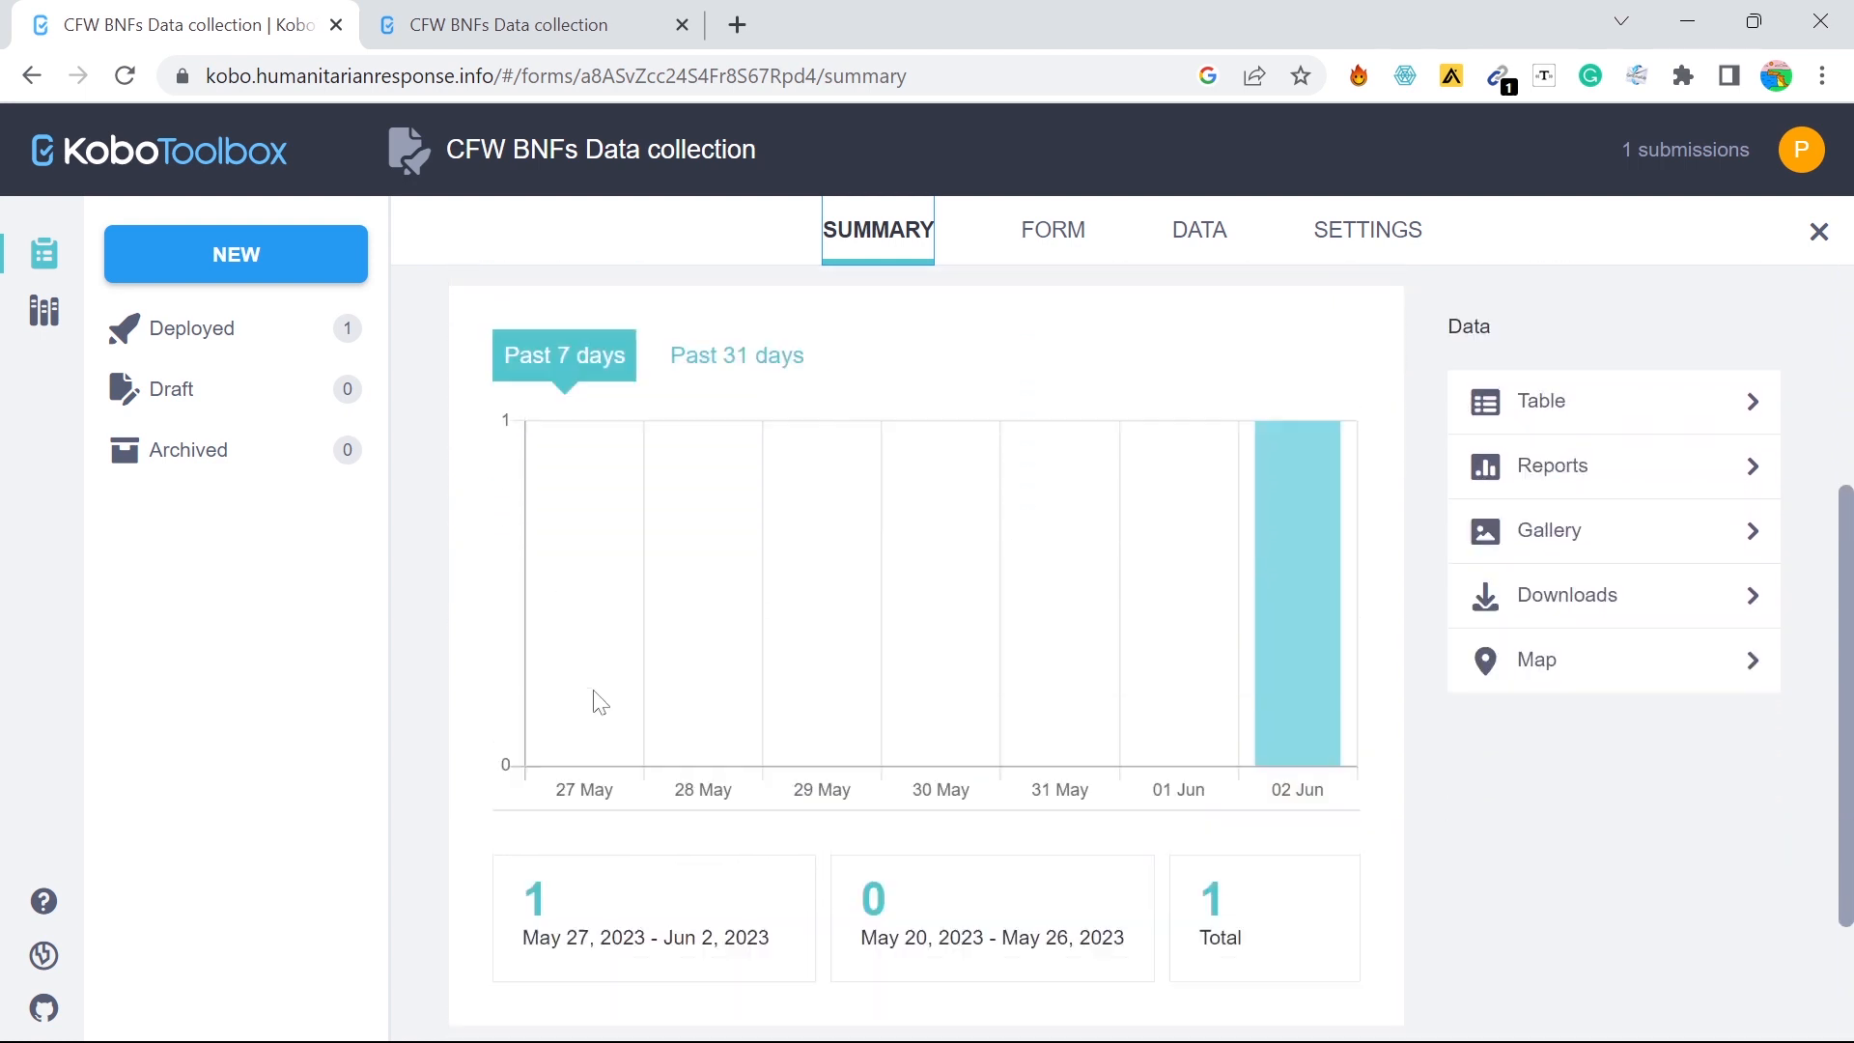